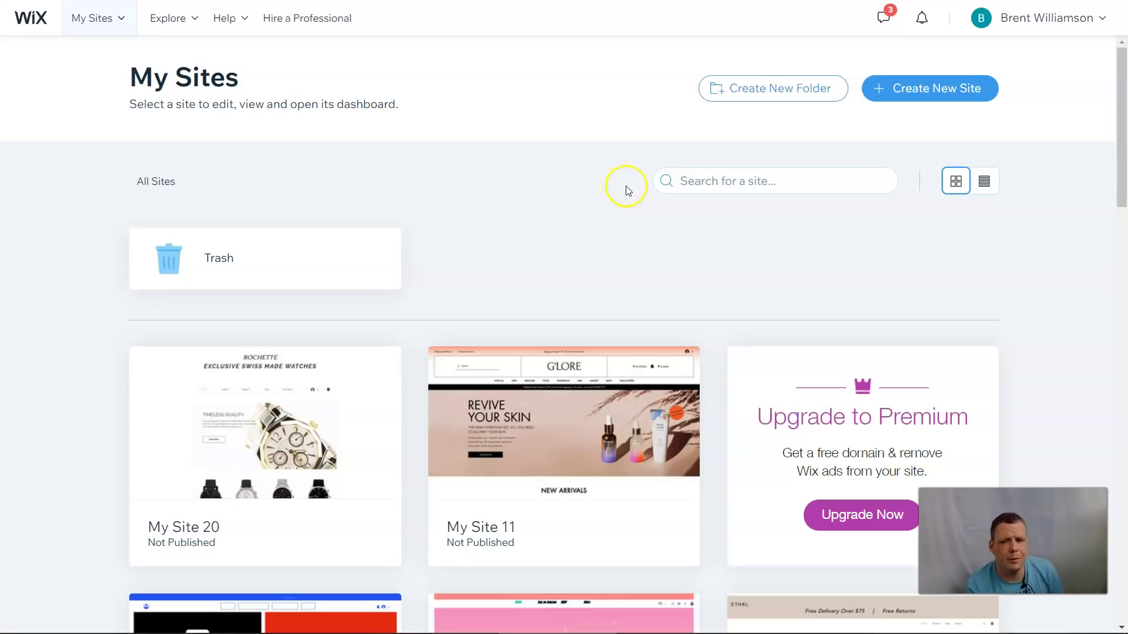
Start a new Online Store website and choose to create it with the editor from a template.
click(911, 89)
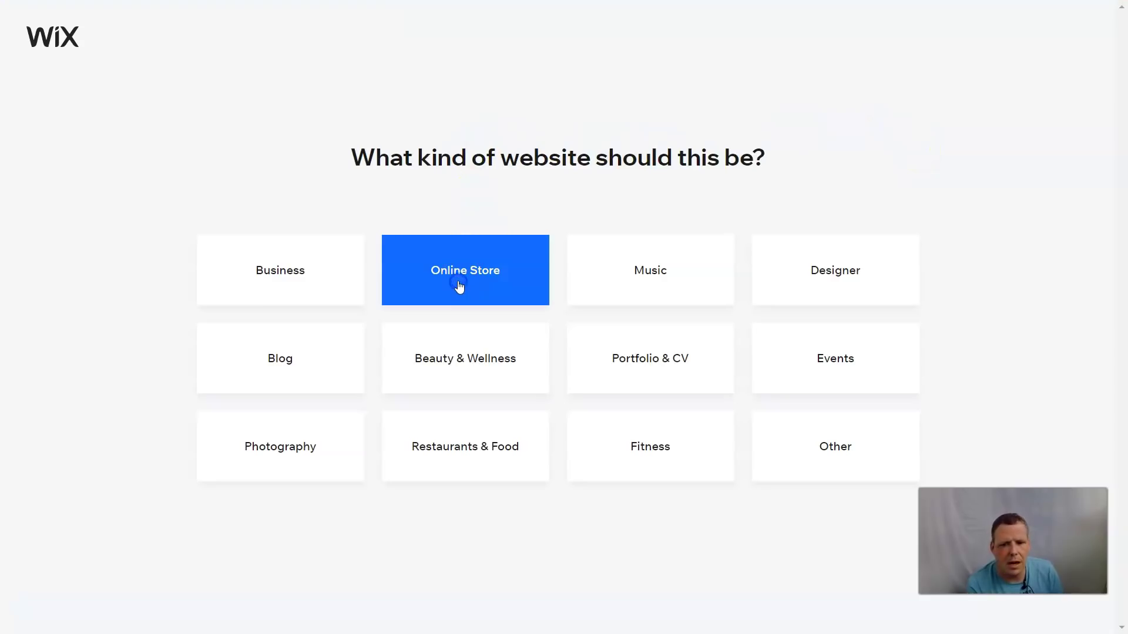
click(446, 299)
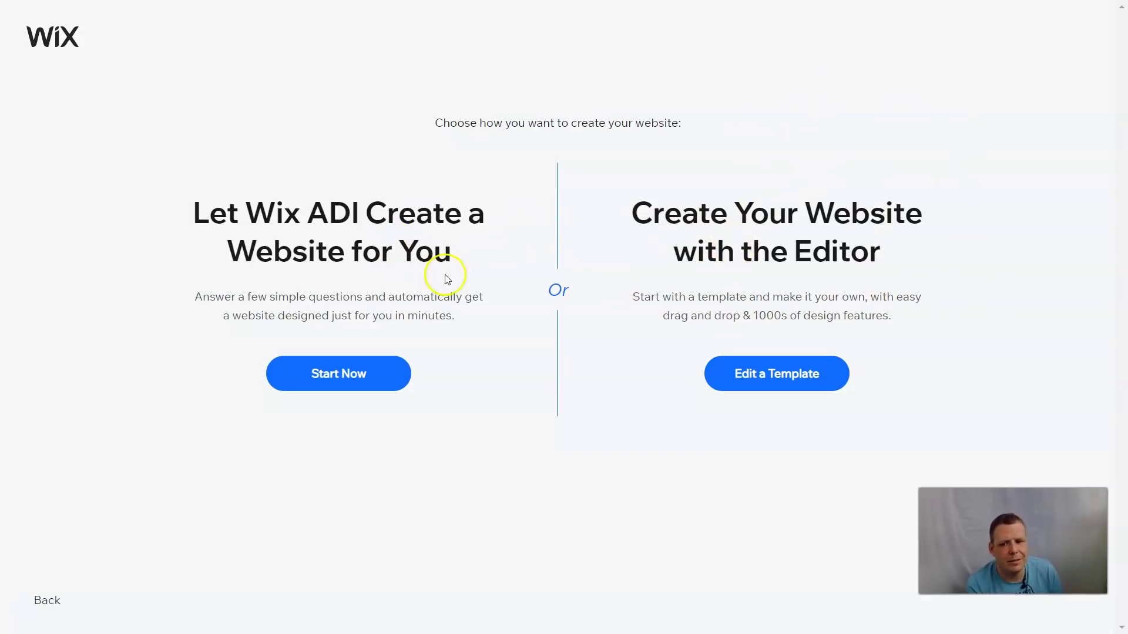
click(749, 378)
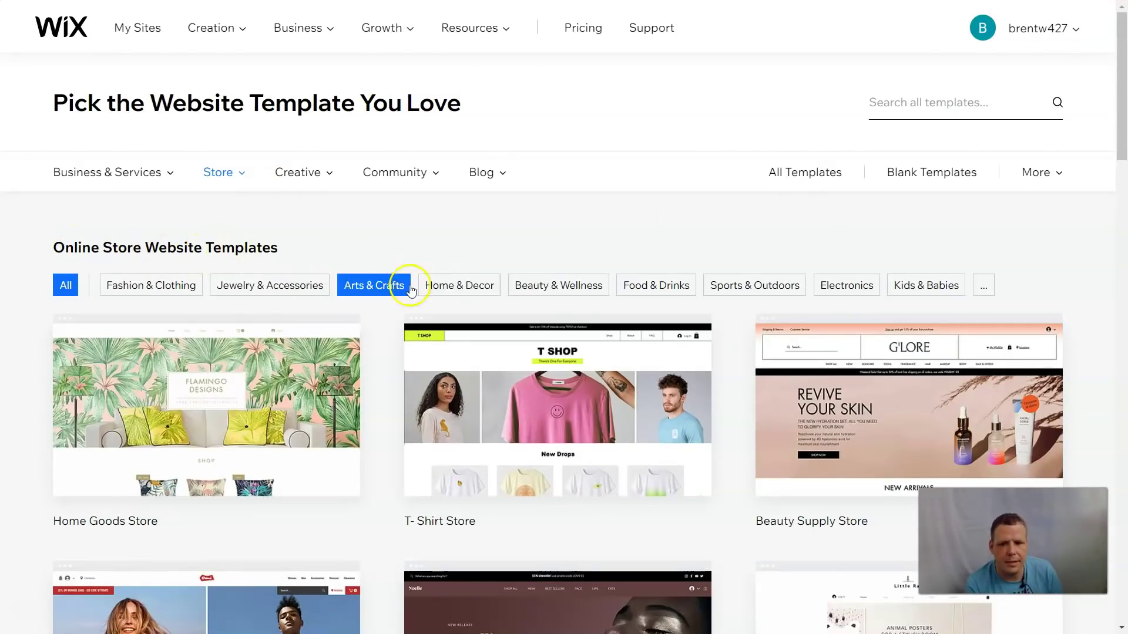
Filter the online store templates to the Electronics category.
click(843, 289)
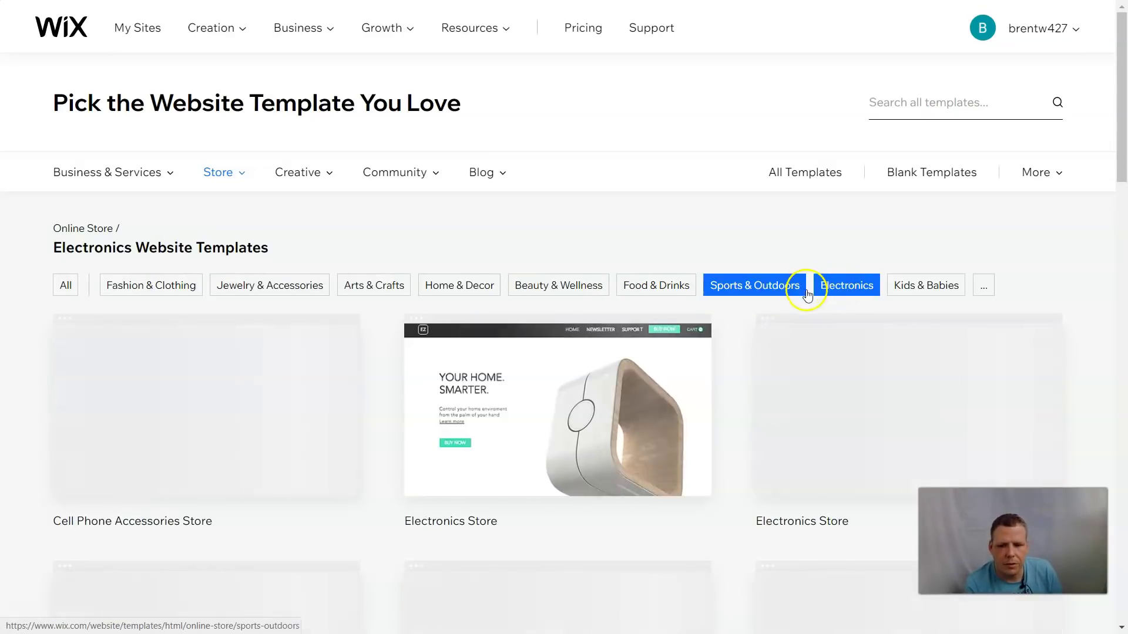
scroll(681, 197, down, 1)
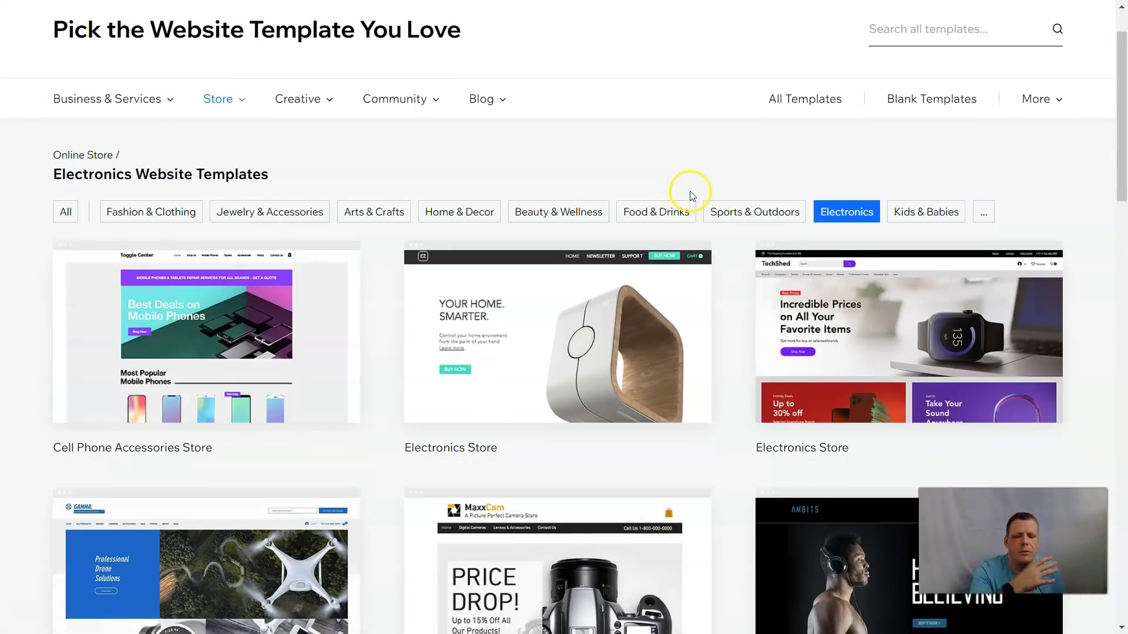
scroll(693, 194, down, 1)
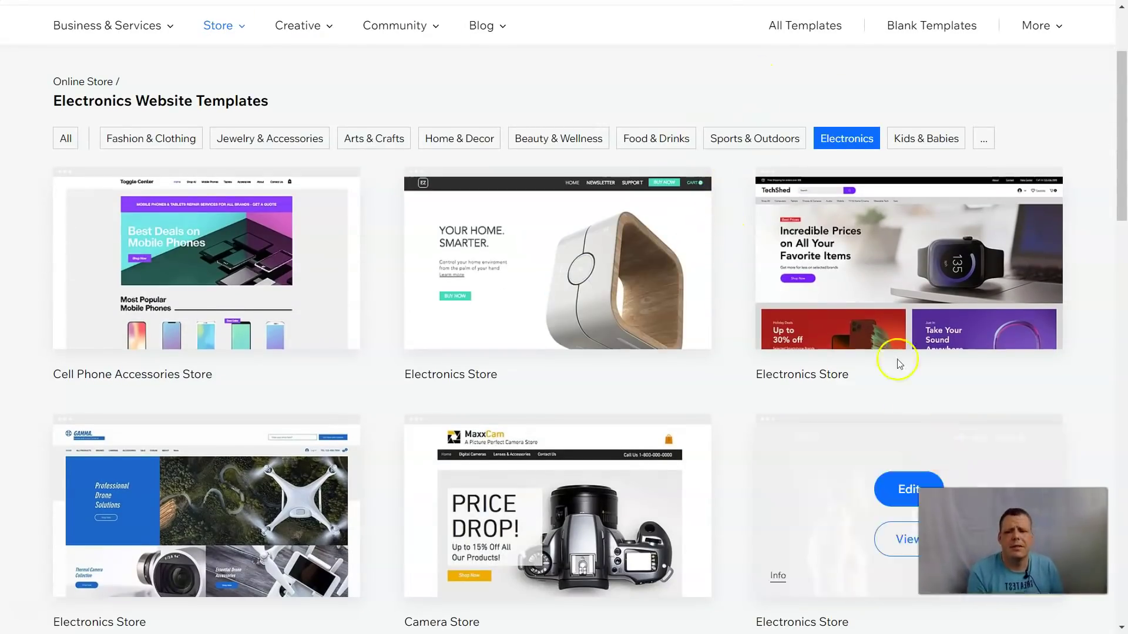
mouse_move(775, 211)
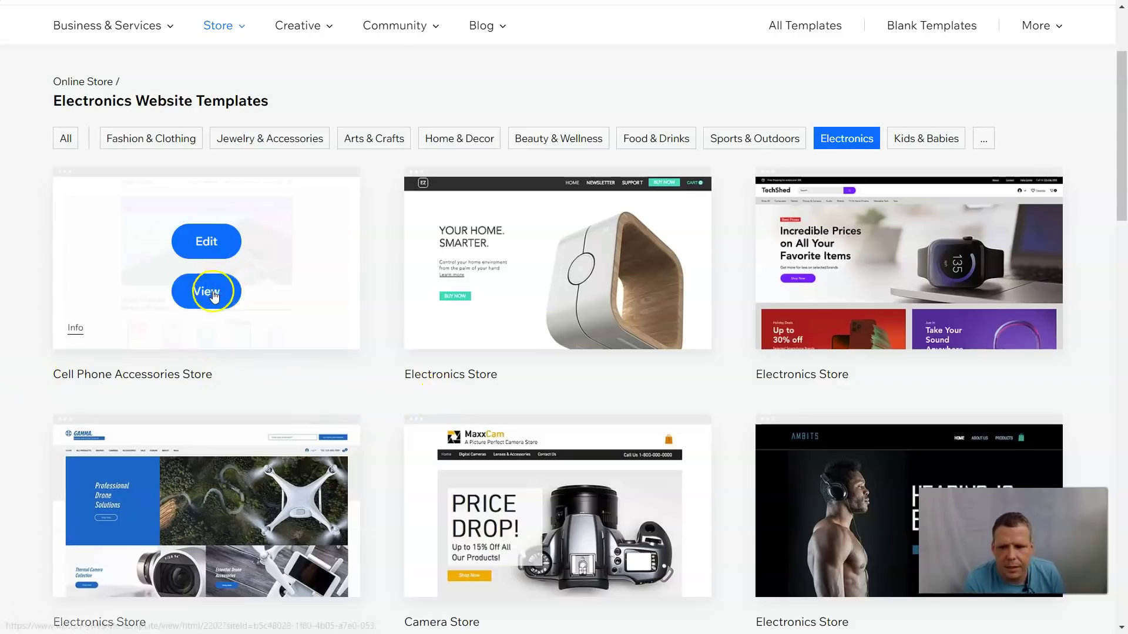
Preview the Toggle Center cell phone accessories template and the TechShed electronics template.
click(209, 289)
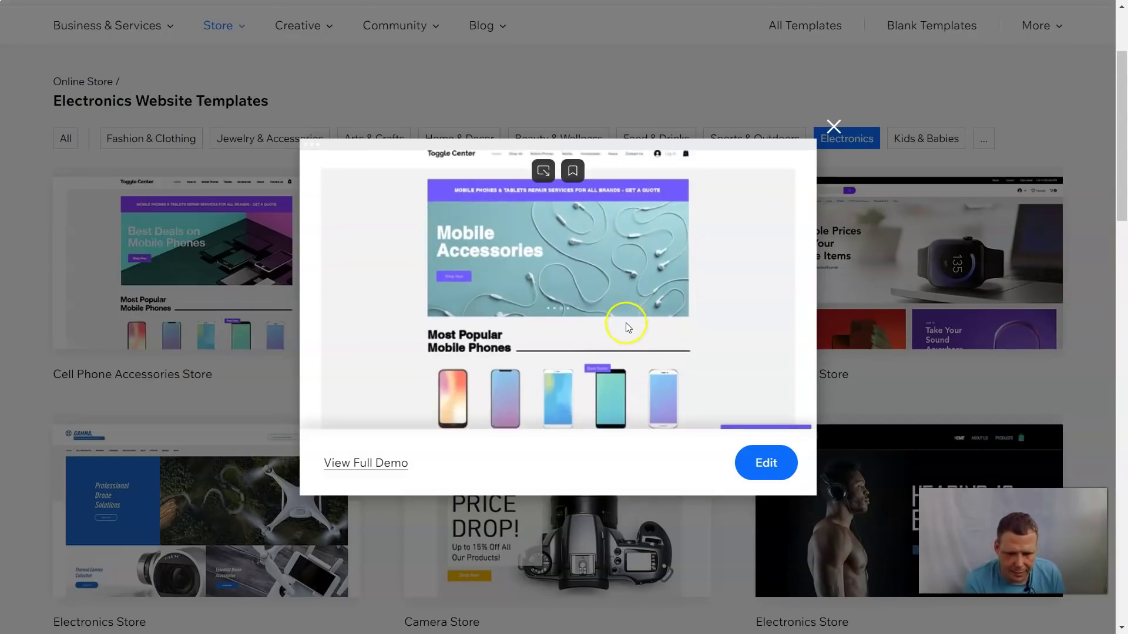
click(833, 131)
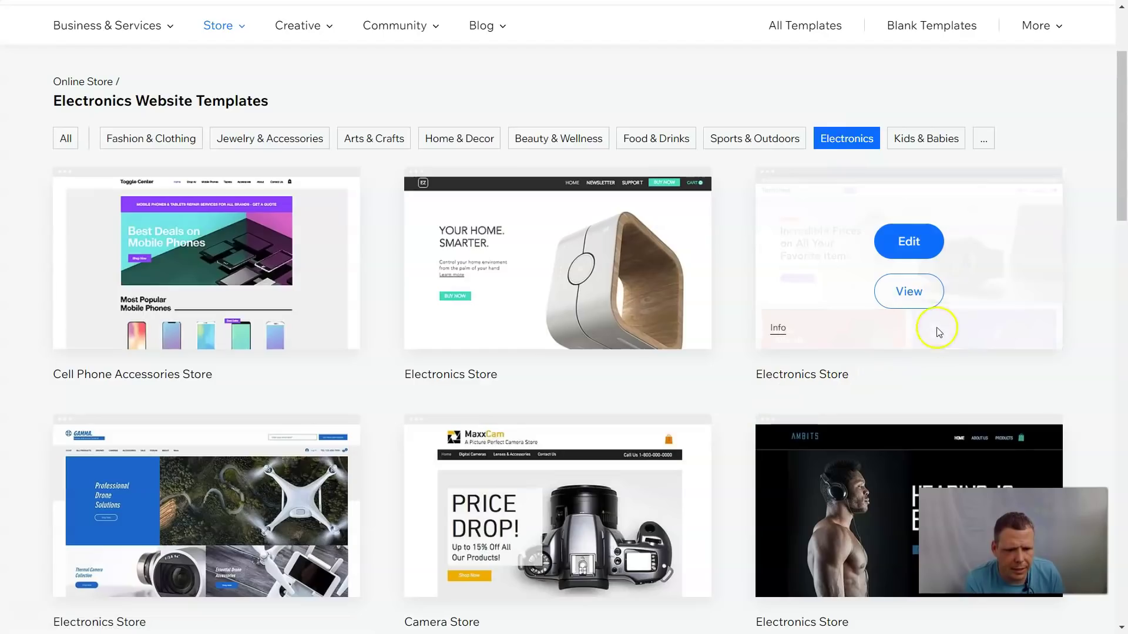
click(916, 292)
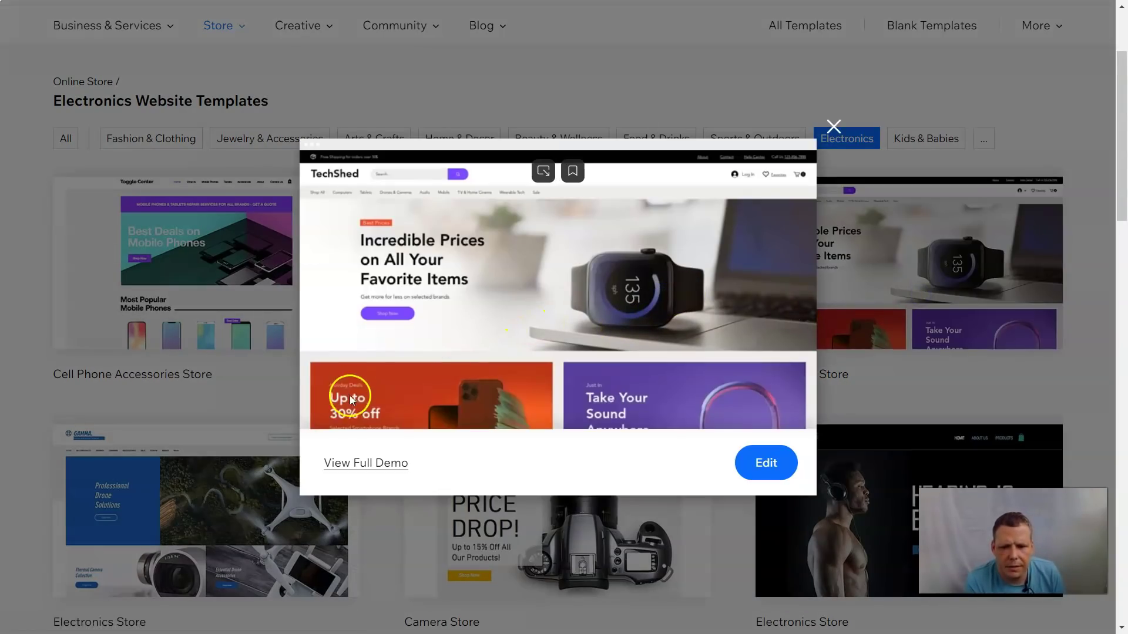
click(833, 127)
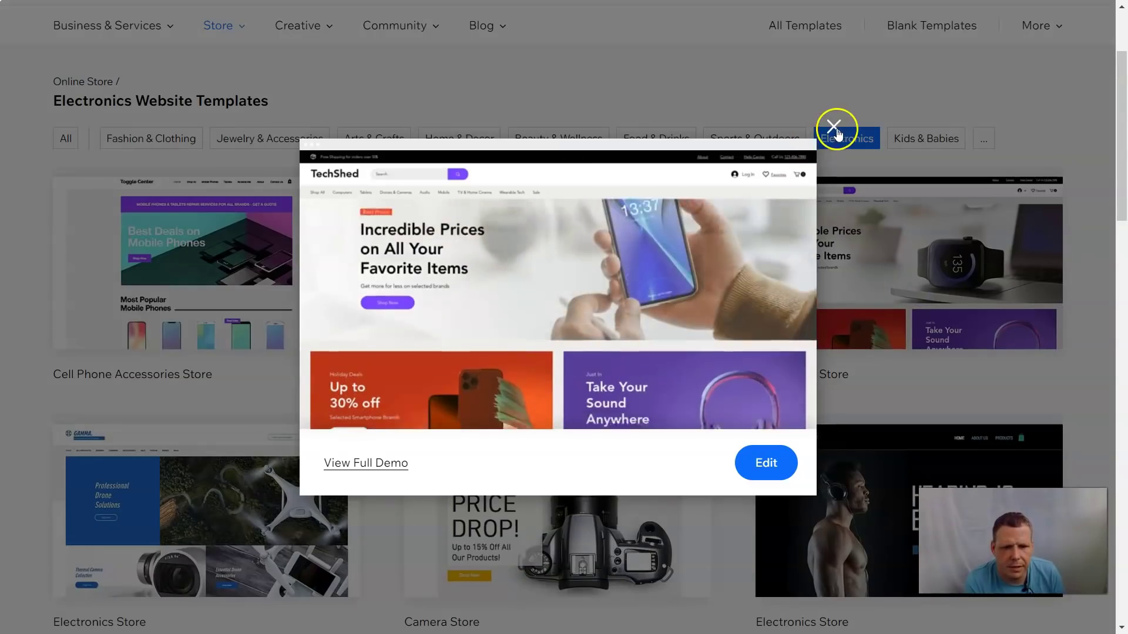
Browse the remaining electronics templates and open the TechShed Electronics Store template for editing.
scroll(834, 322, down, 5)
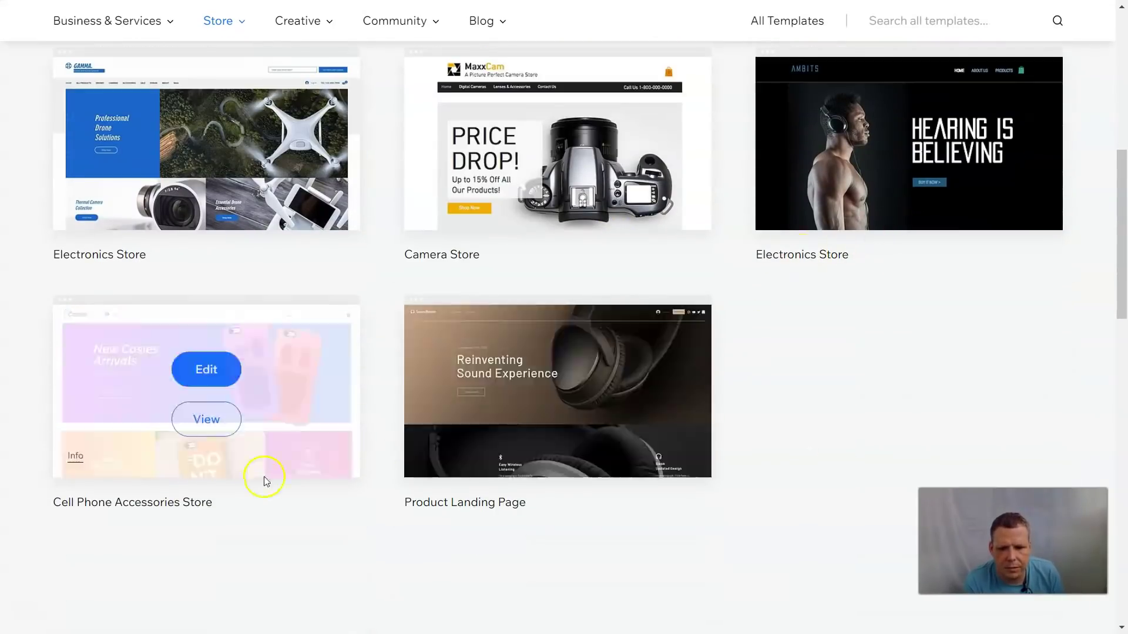
mouse_move(676, 436)
scroll(747, 444, down, 3)
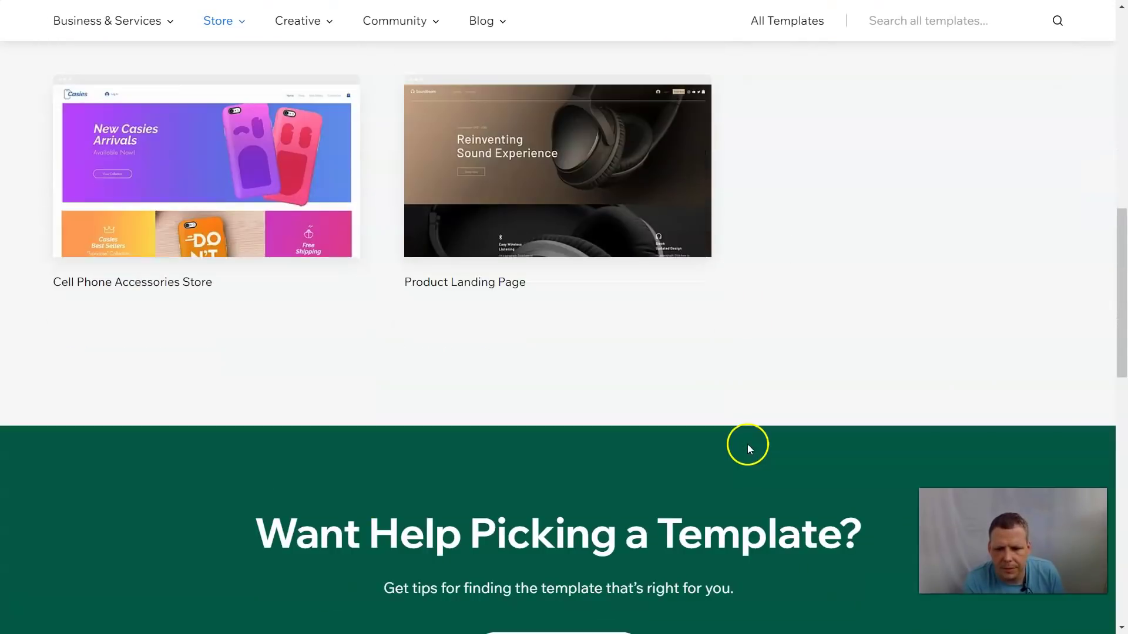
scroll(746, 444, up, 10)
scroll(781, 442, down, 3)
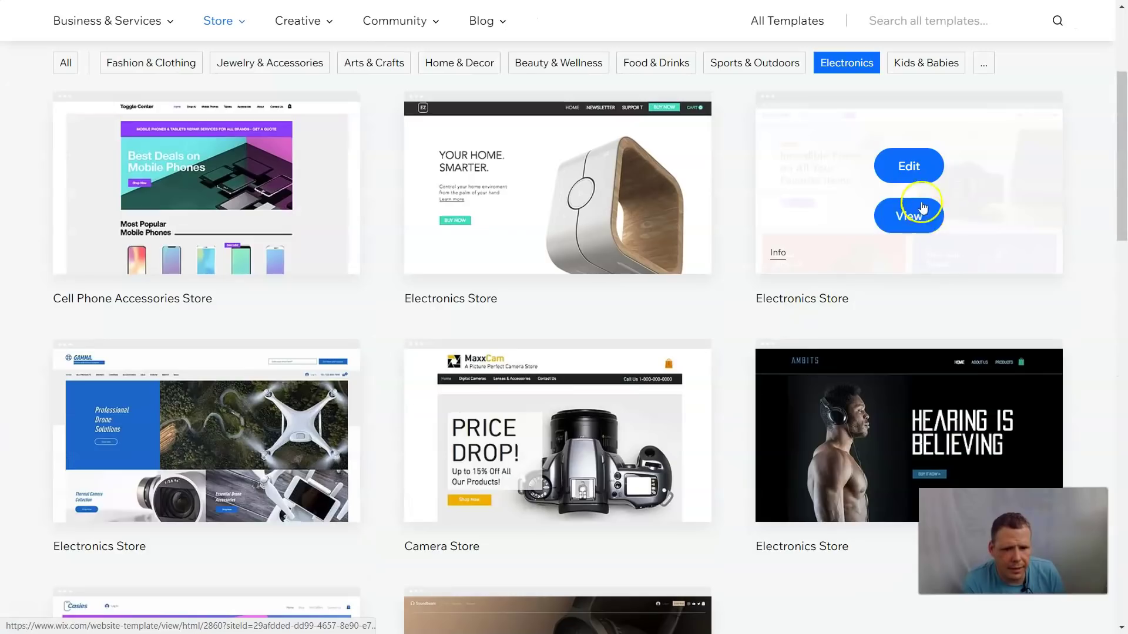
click(918, 164)
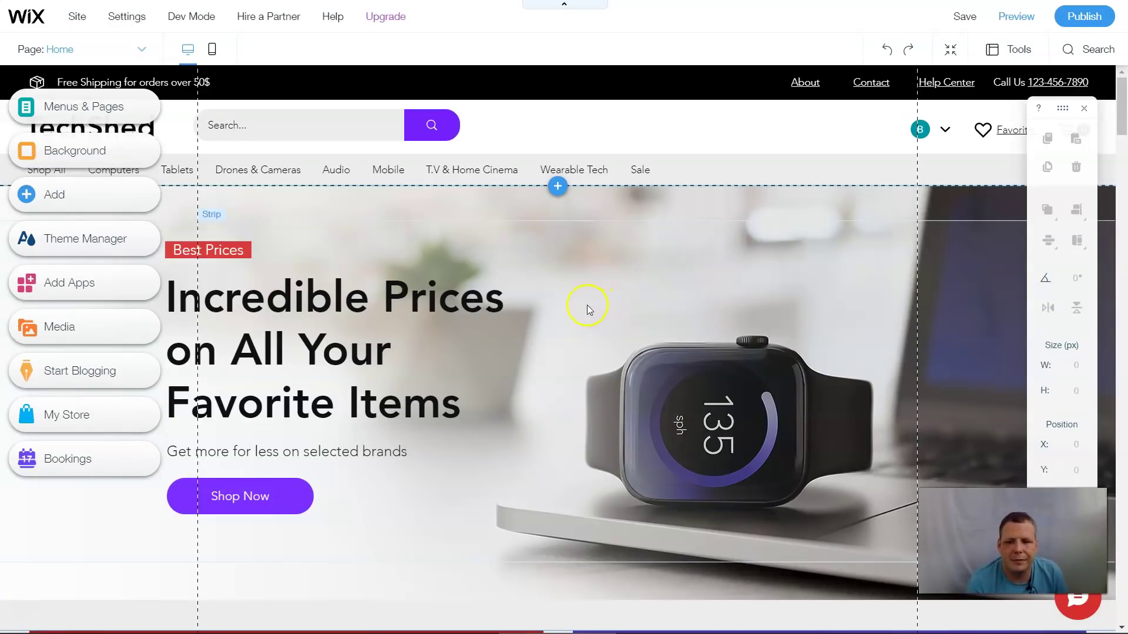
Review the site menu's list of pages and the home page content down to the Best Sellers section.
scroll(587, 302, down, 3)
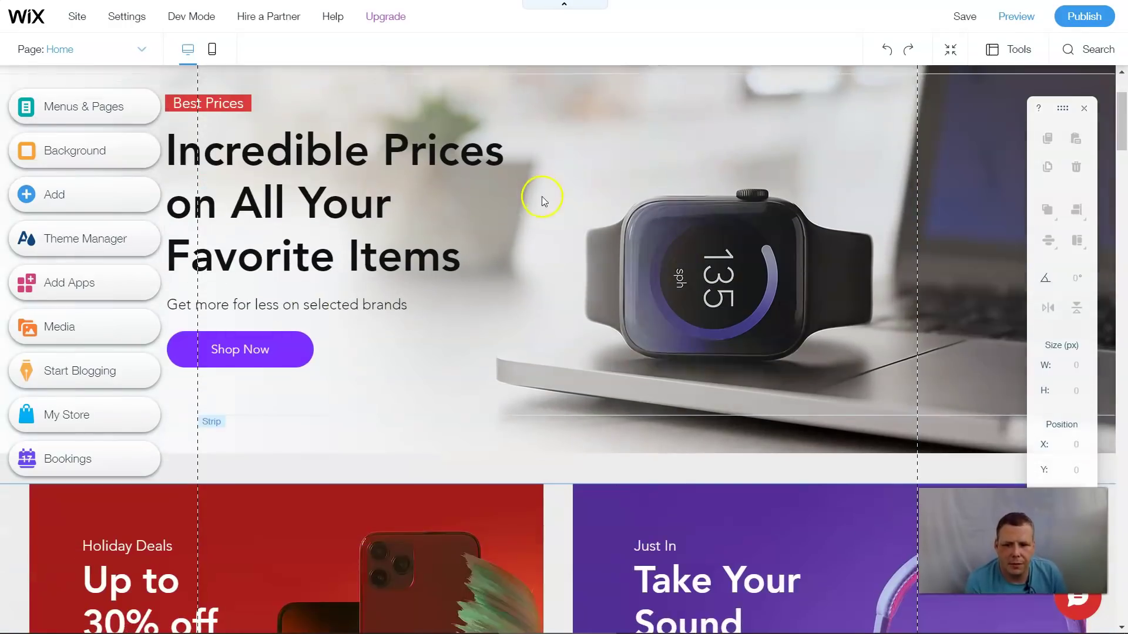
scroll(537, 196, up, 3)
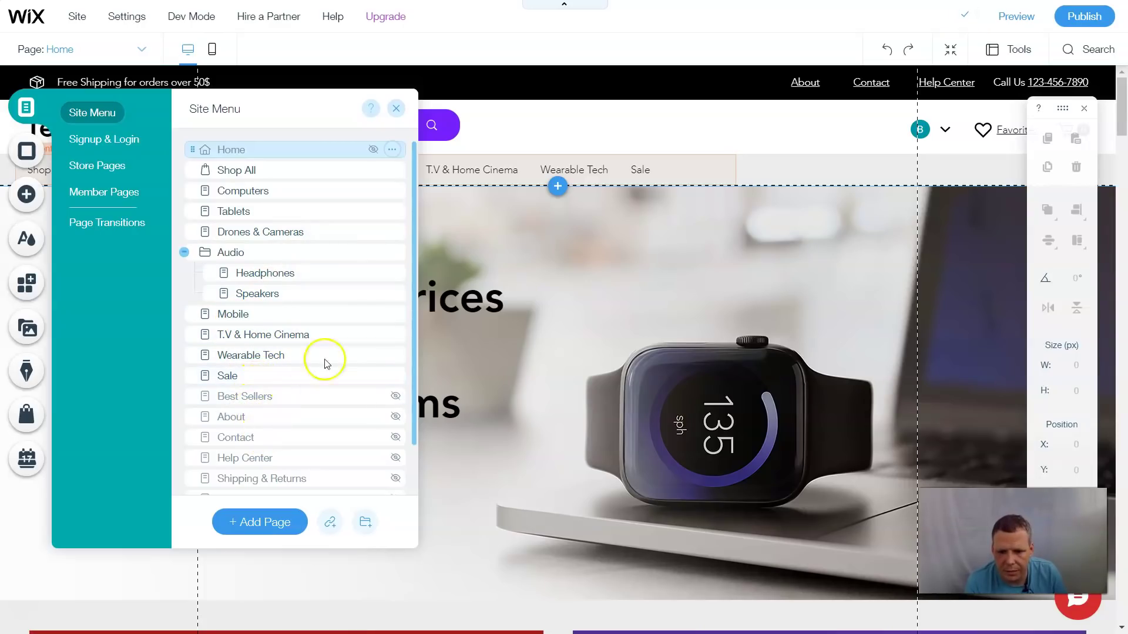
scroll(323, 355, down, 1)
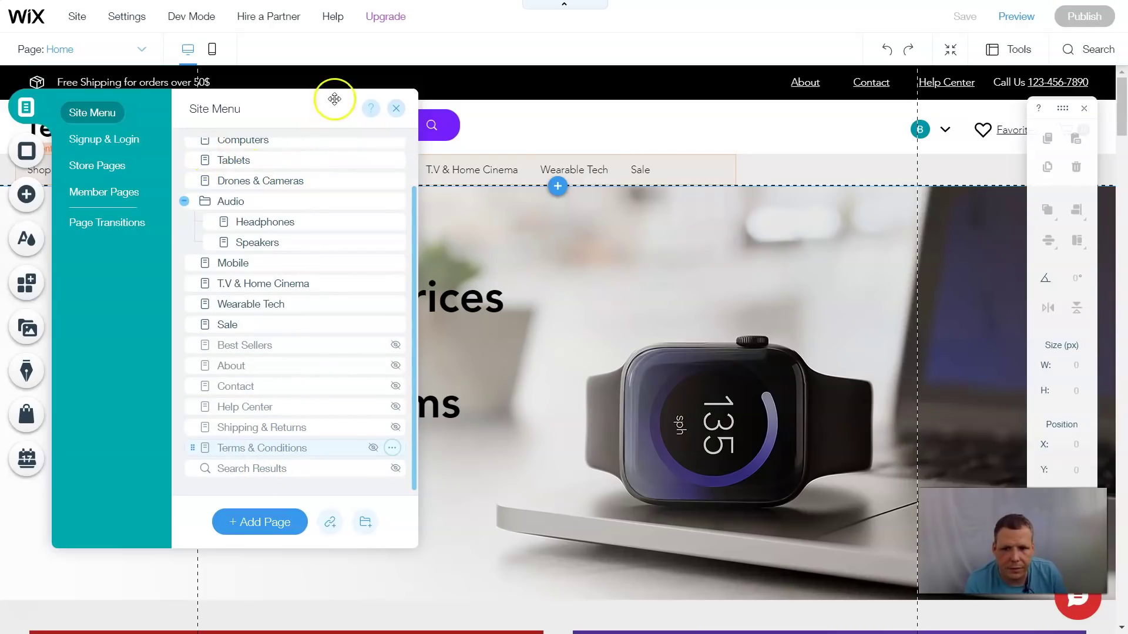
click(396, 108)
scroll(593, 320, down, 8)
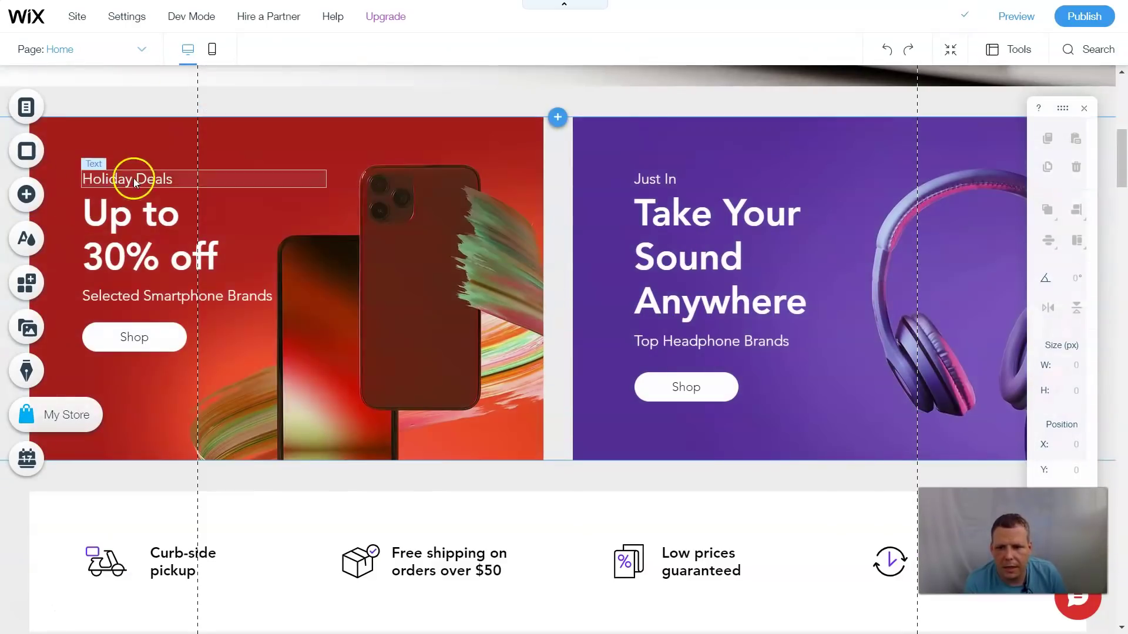
scroll(705, 259, down, 4)
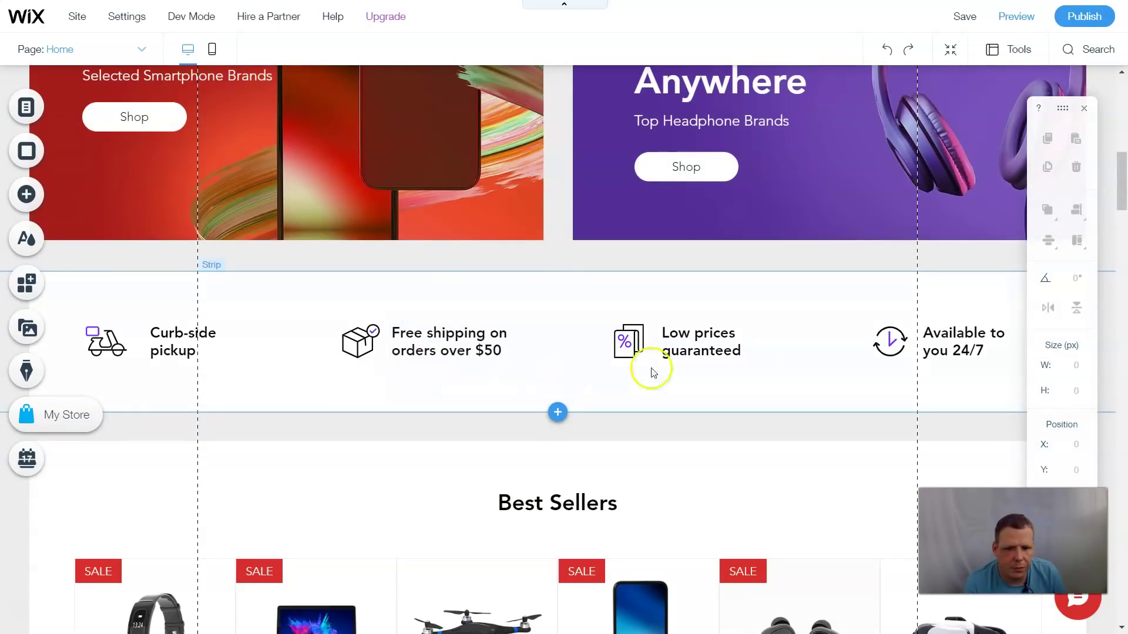
scroll(774, 358, down, 3)
scroll(755, 356, down, 1)
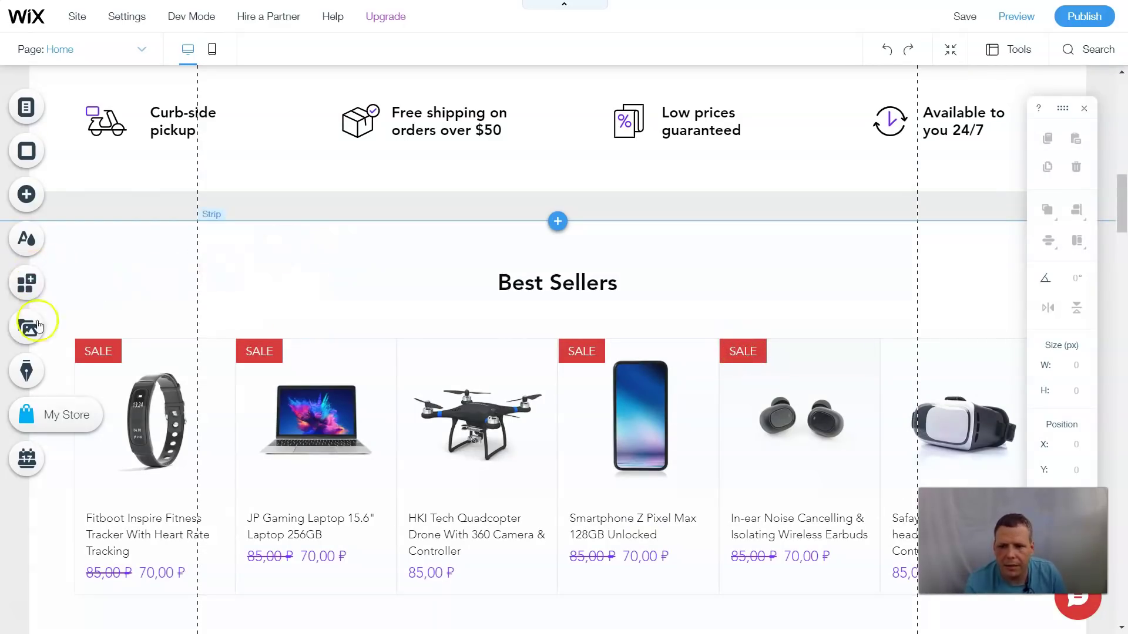
Search the Wix App Market for "prod" and open the Product Discount Planner app page.
click(63, 287)
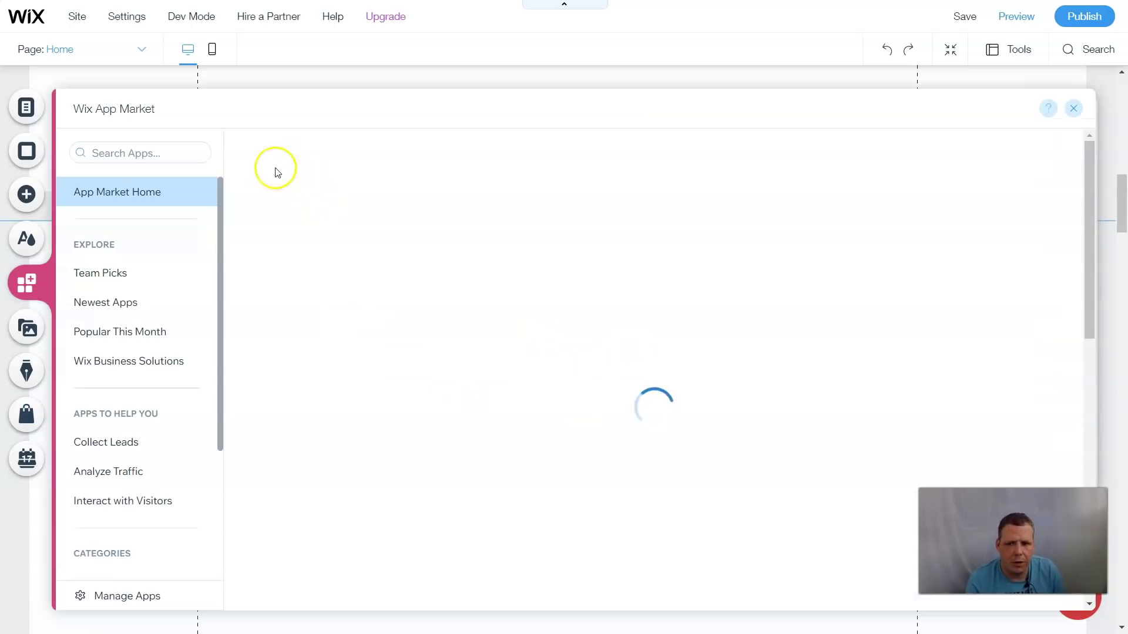
click(169, 154)
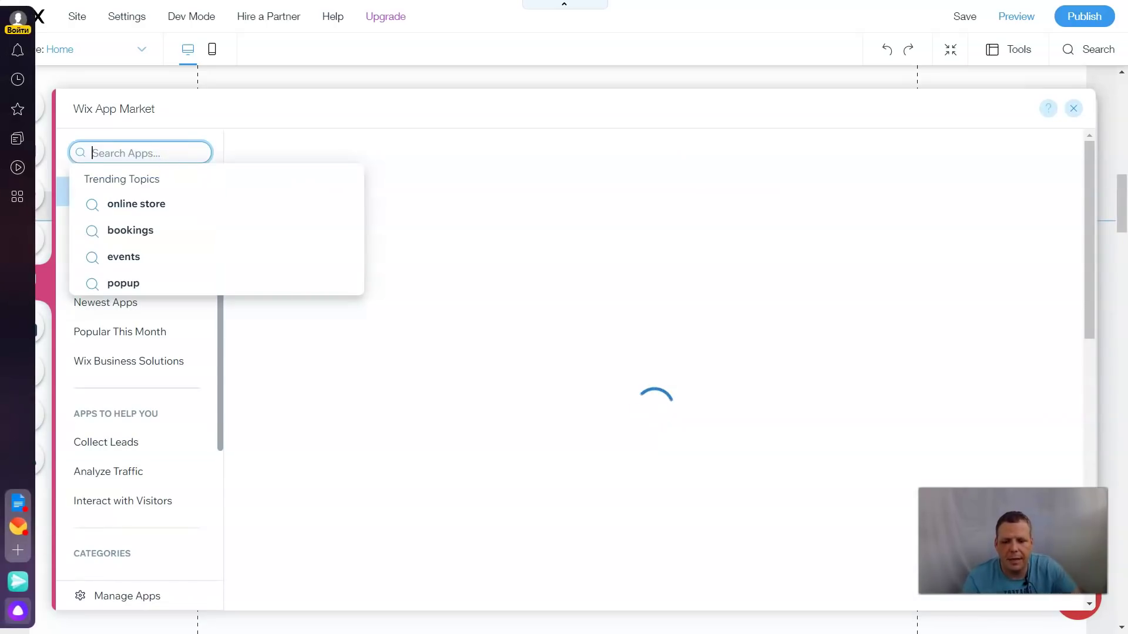
text(p)
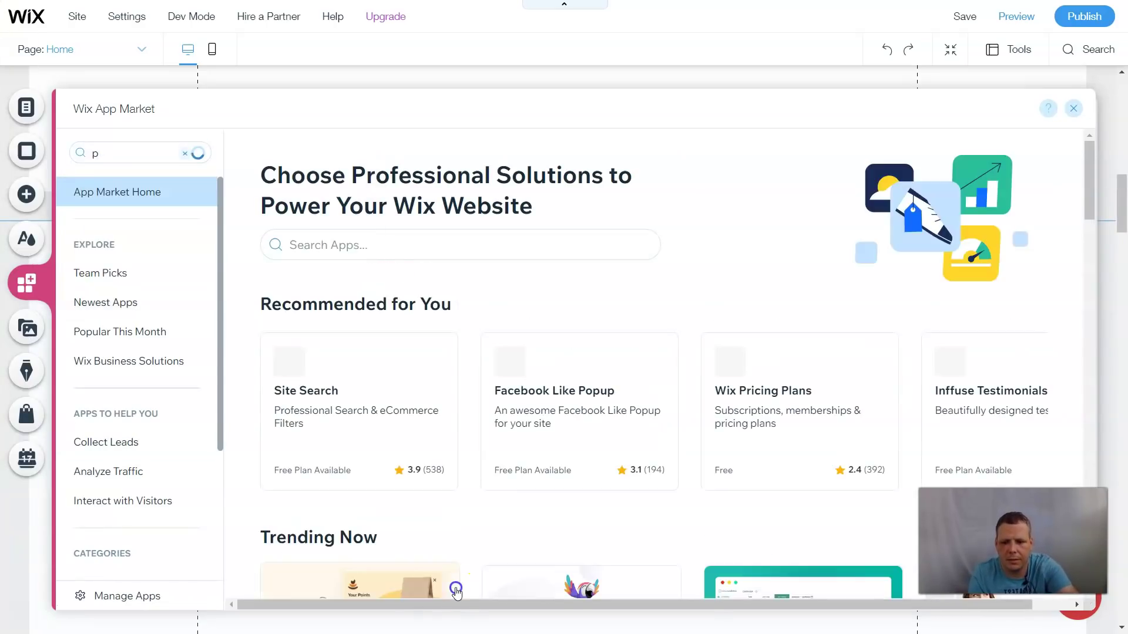
click(457, 593)
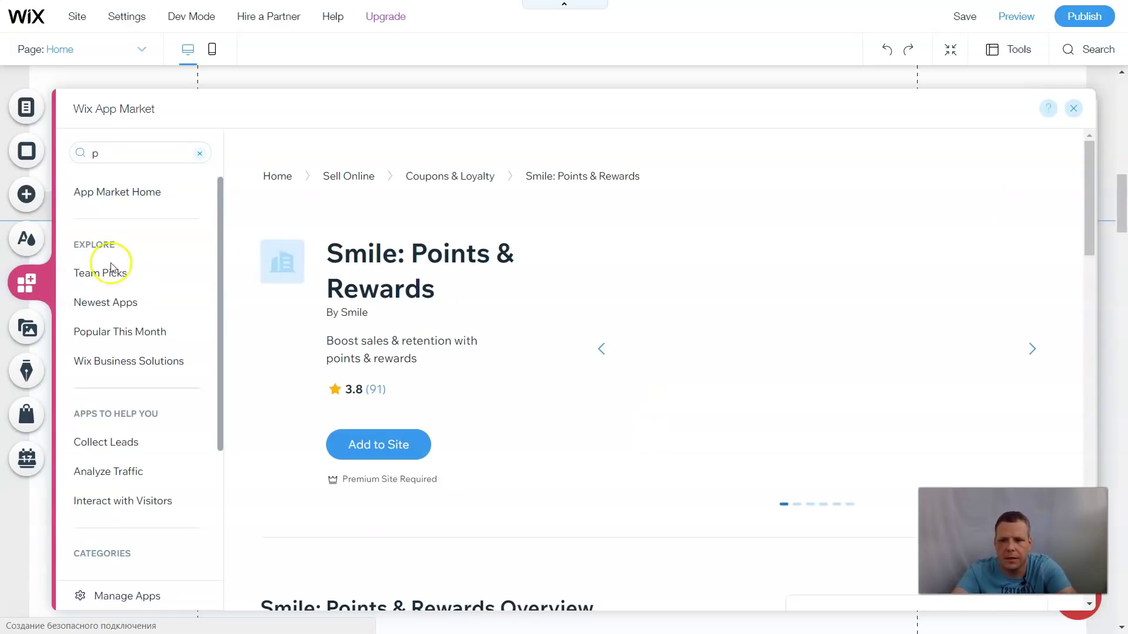
click(119, 161)
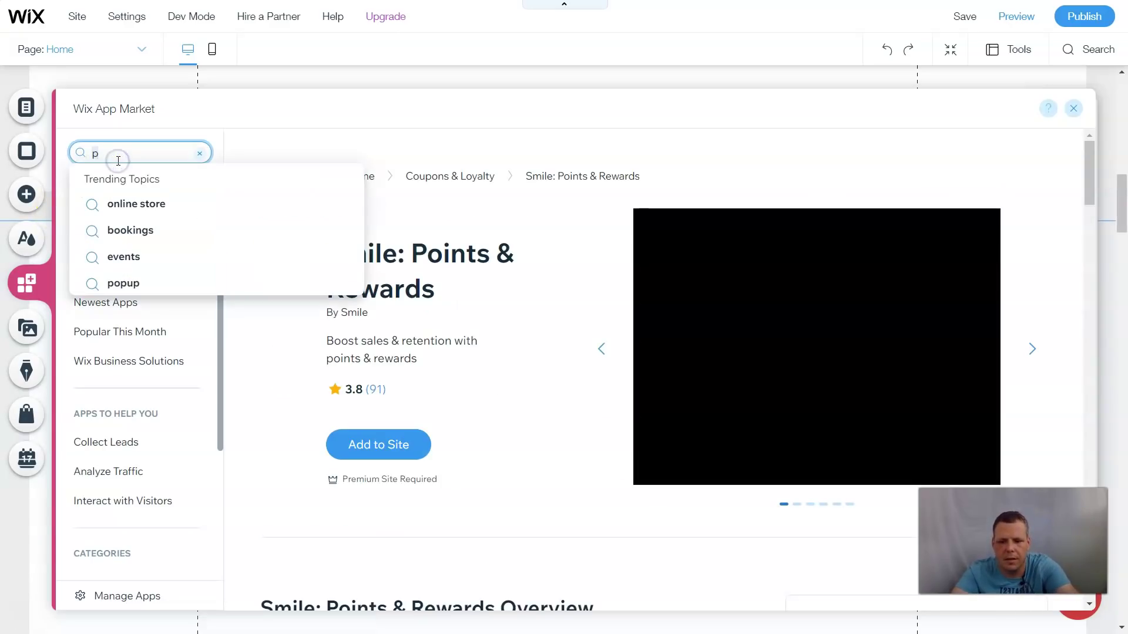
key(Return)
text(ro)
key(BackSpace)
key(BackSpace)
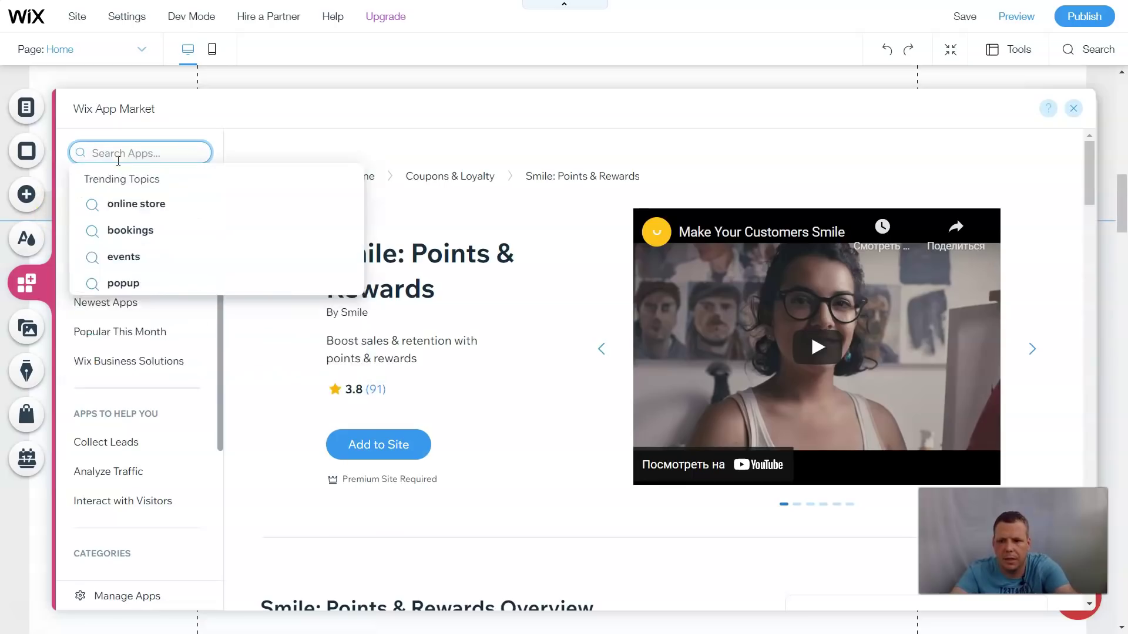
text(prod)
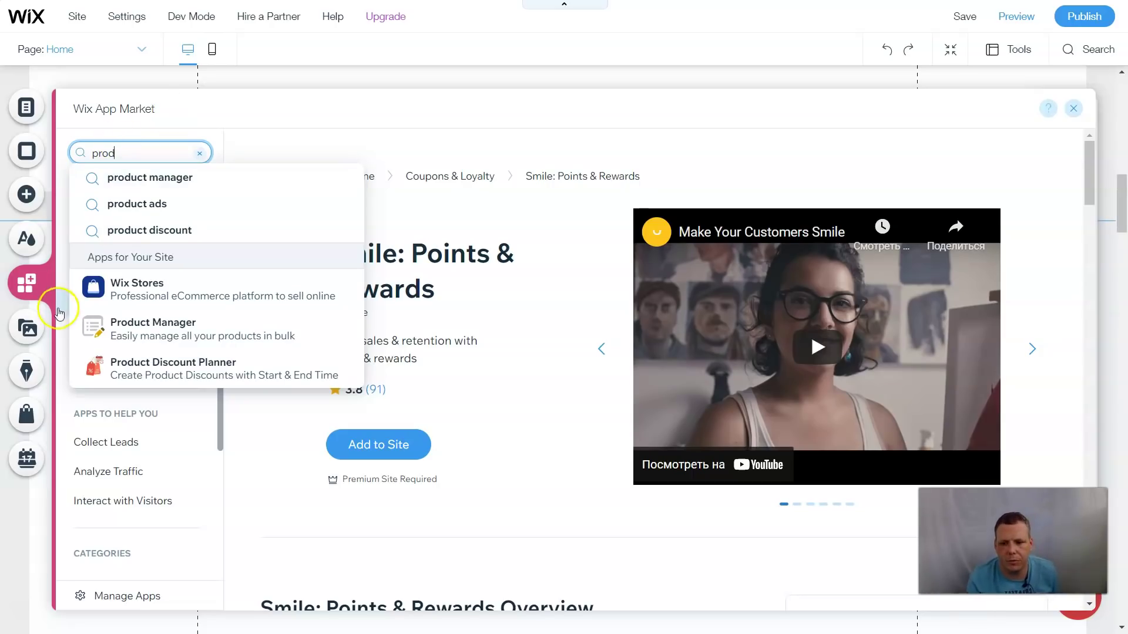
click(144, 372)
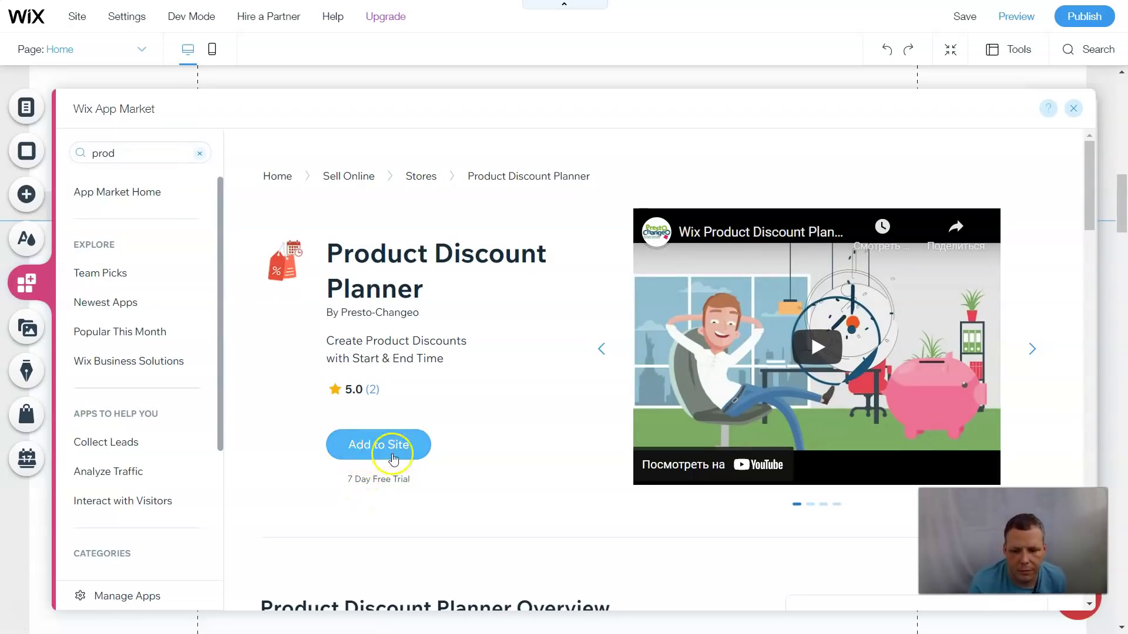
Review the Product Discount Planner overview, then add the app to the site and open it in the site dashboard.
scroll(411, 458, down, 8)
scroll(438, 475, up, 2)
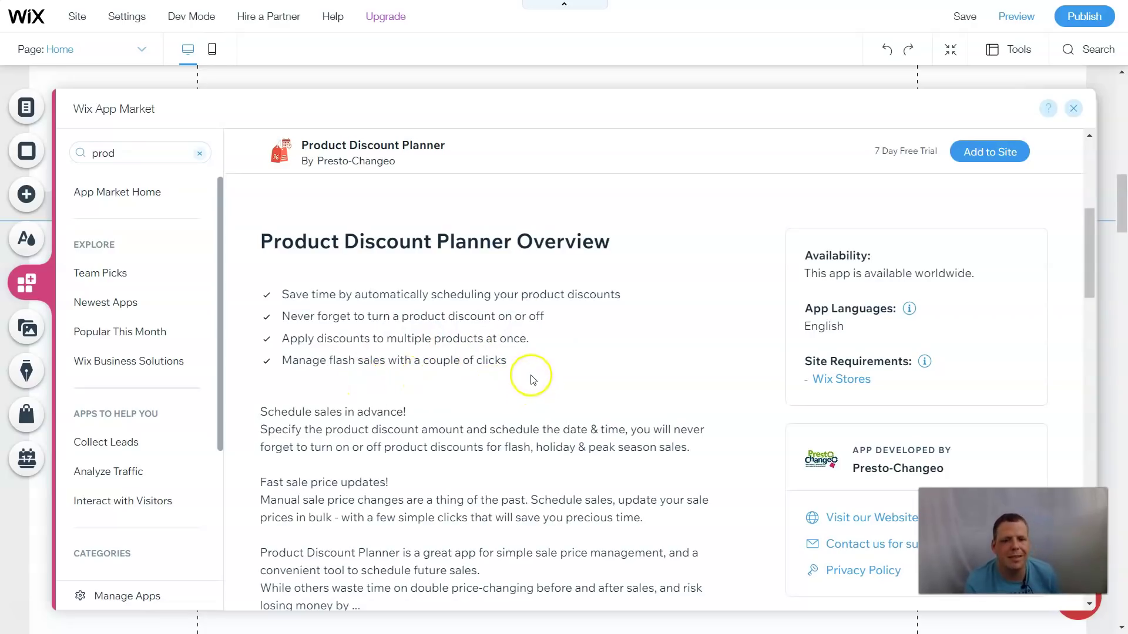
scroll(468, 397, down, 1)
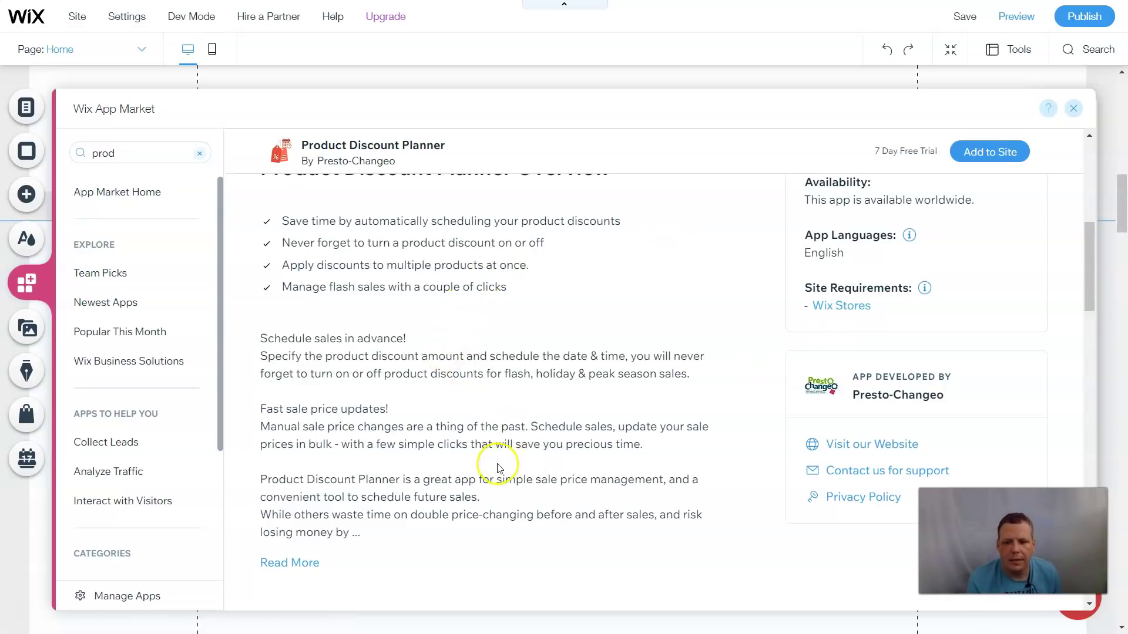
scroll(498, 467, up, 7)
click(393, 453)
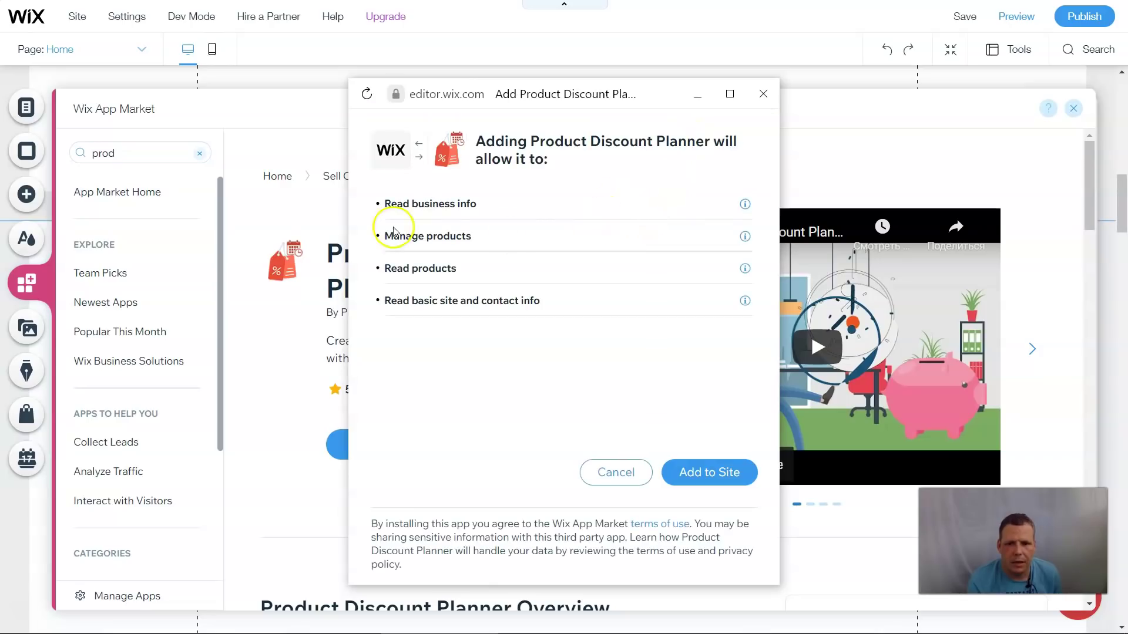
click(728, 475)
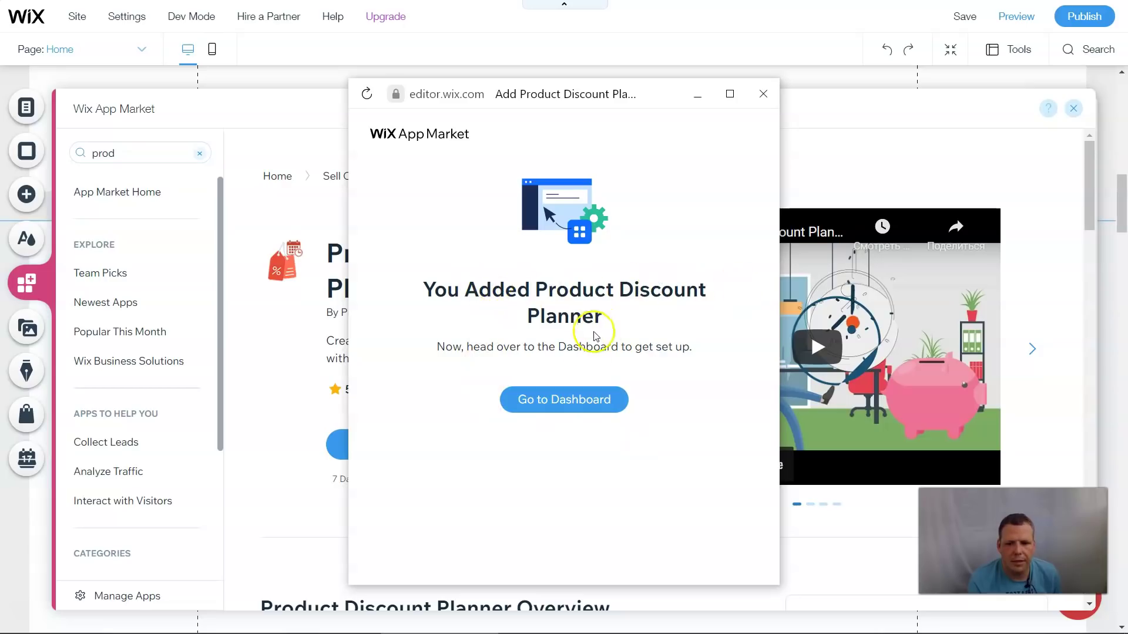
click(558, 402)
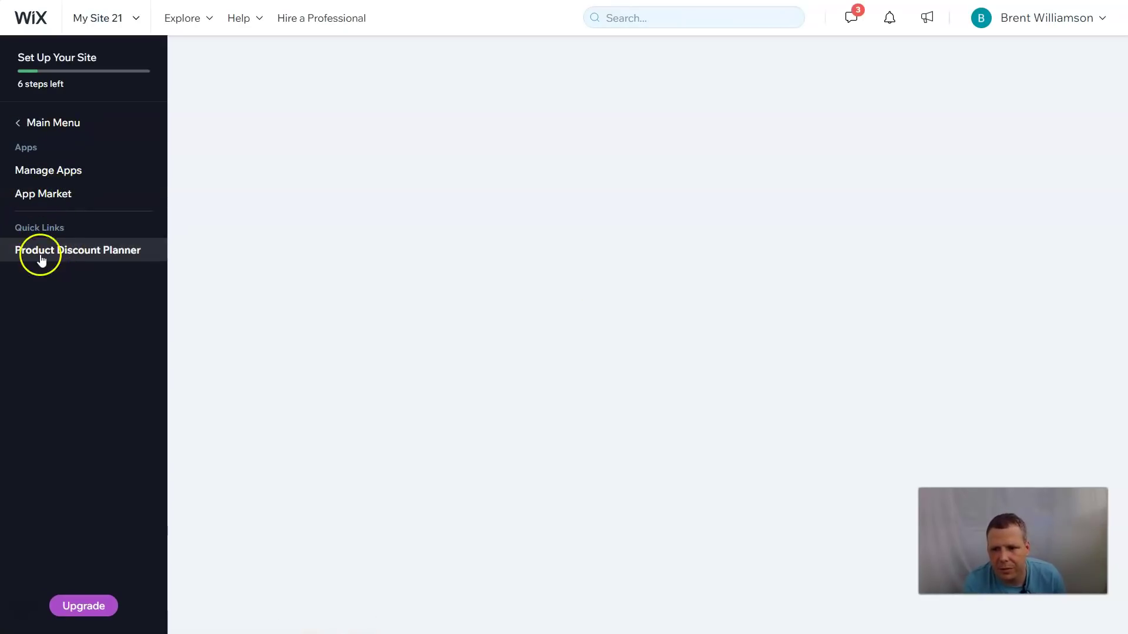
click(91, 250)
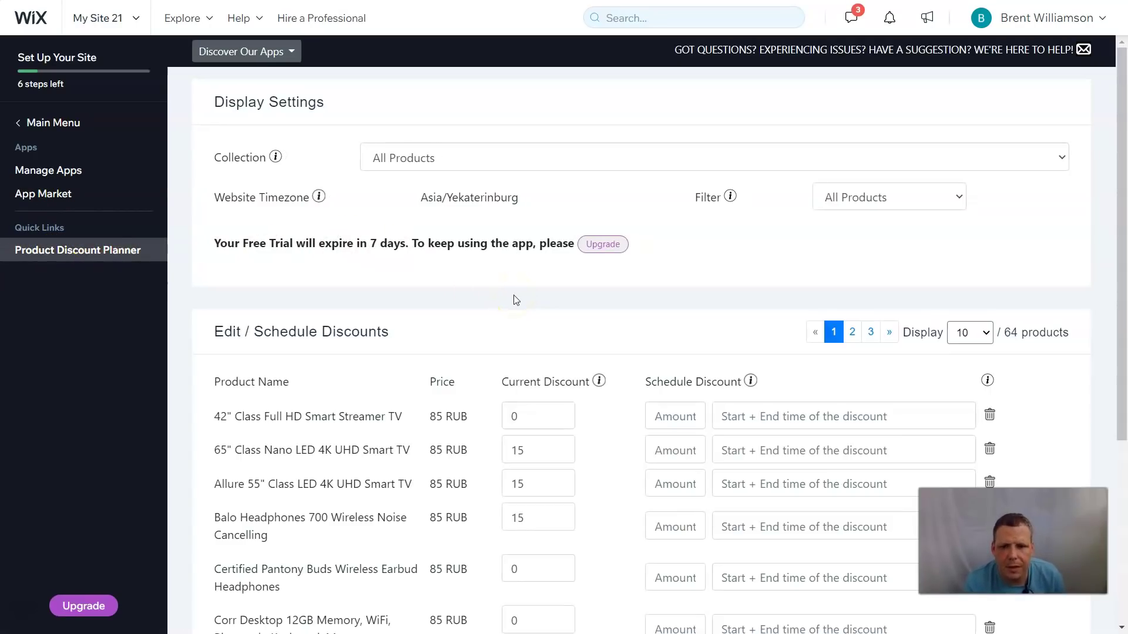
Examine the full product list with its prices, current discounts and scheduling fields, including the second page of products.
scroll(419, 207, down, 1)
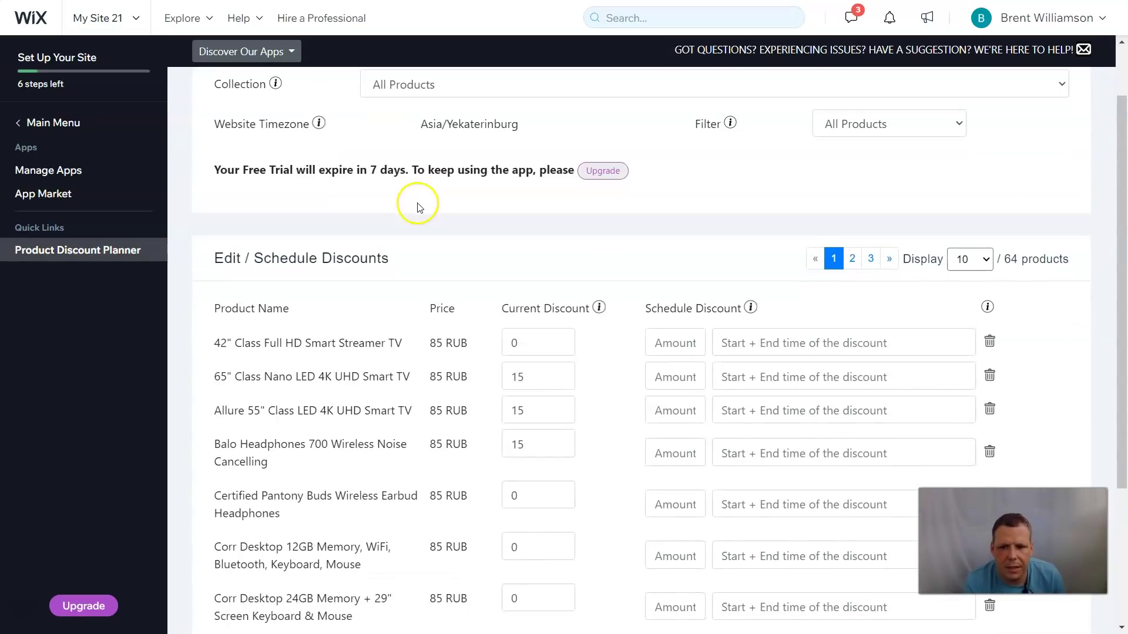
scroll(624, 157, down, 3)
scroll(615, 176, up, 3)
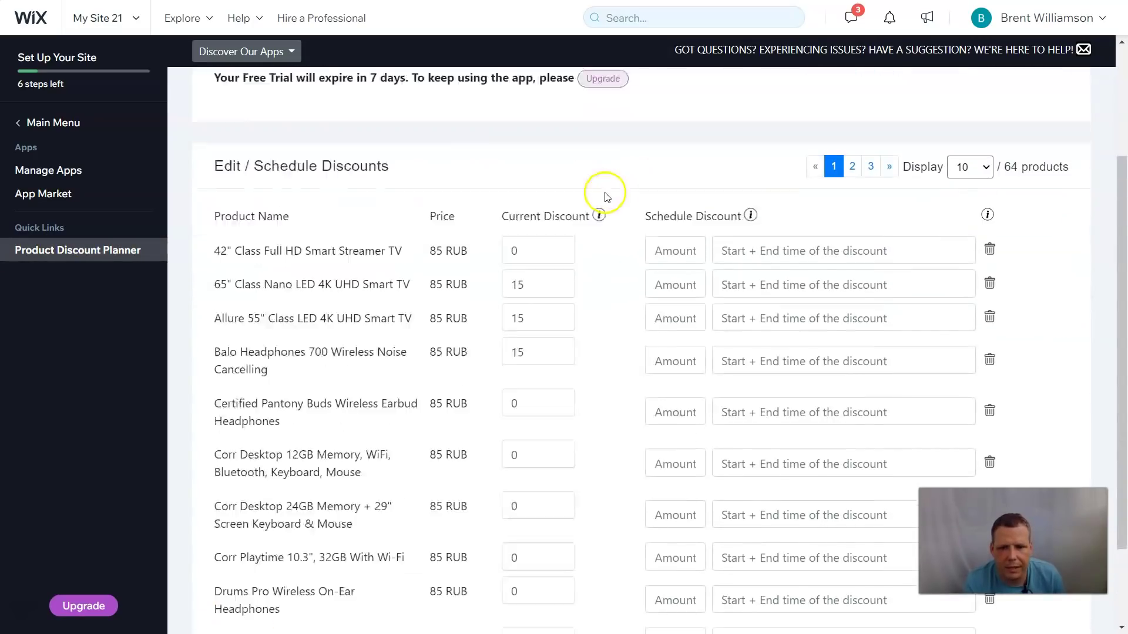
scroll(604, 209, down, 2)
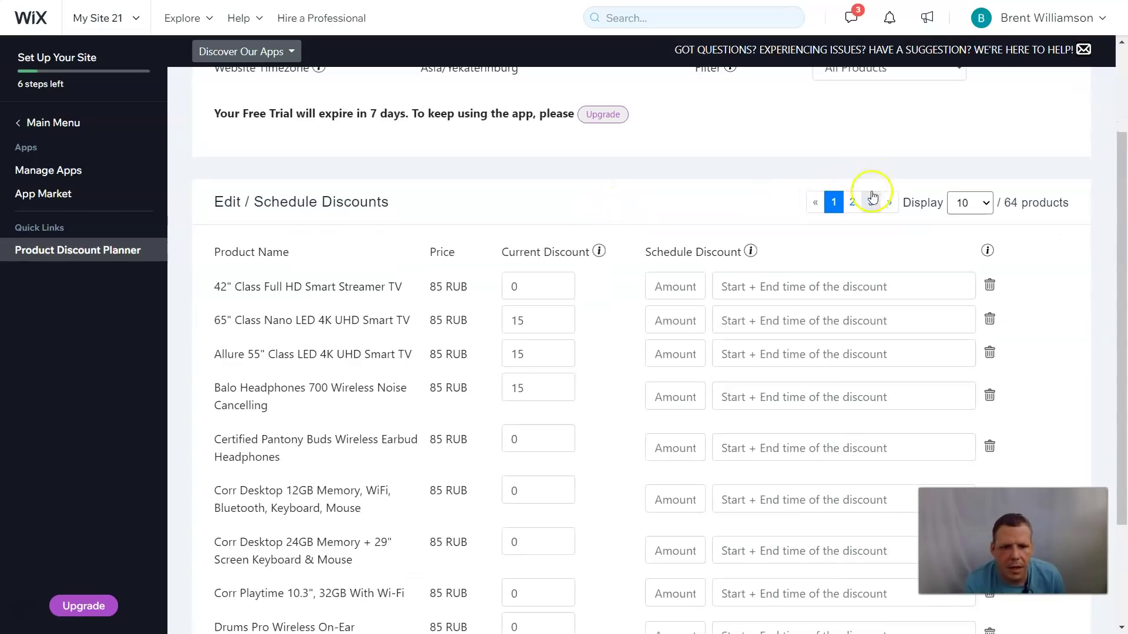
click(857, 201)
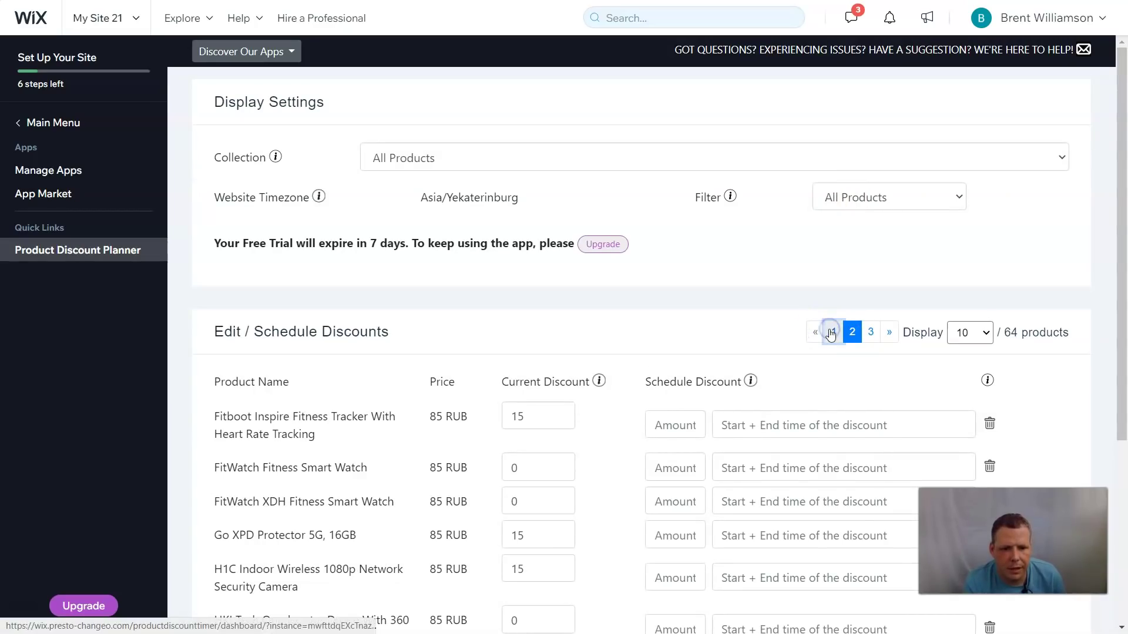
scroll(705, 325, down, 3)
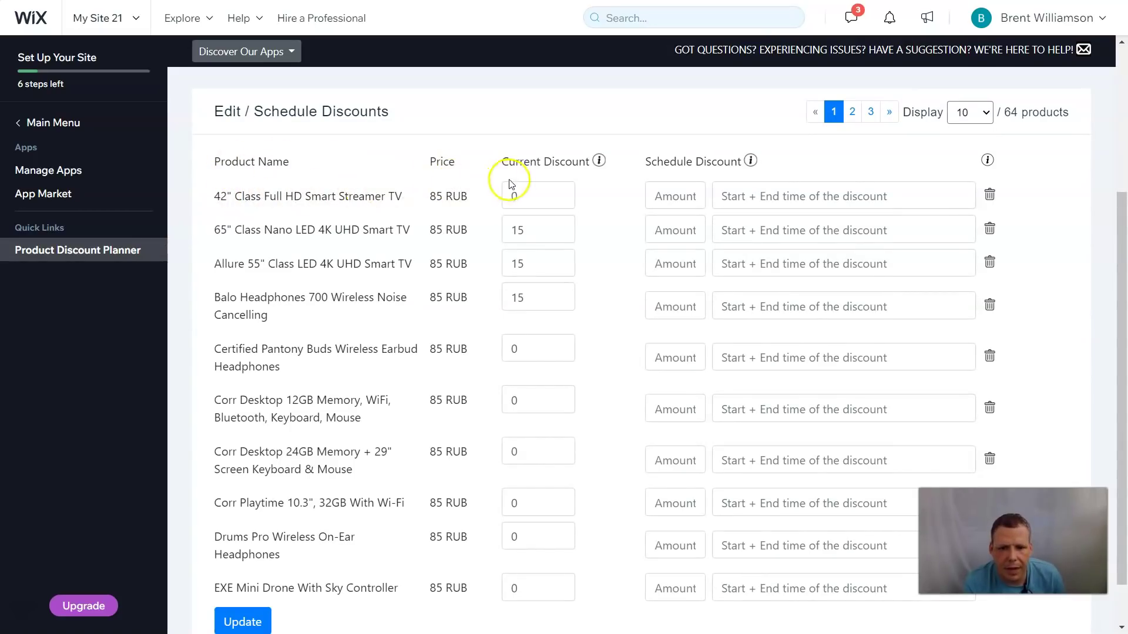
click(529, 228)
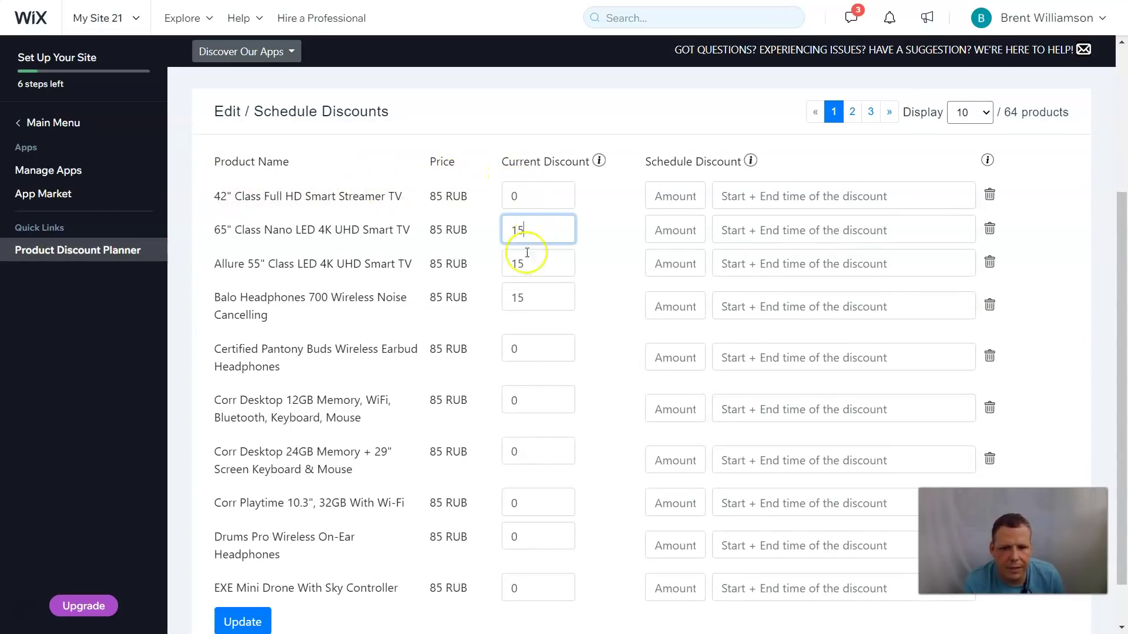
scroll(496, 272, down, 1)
scroll(496, 276, up, 3)
scroll(496, 276, down, 3)
scroll(494, 277, up, 2)
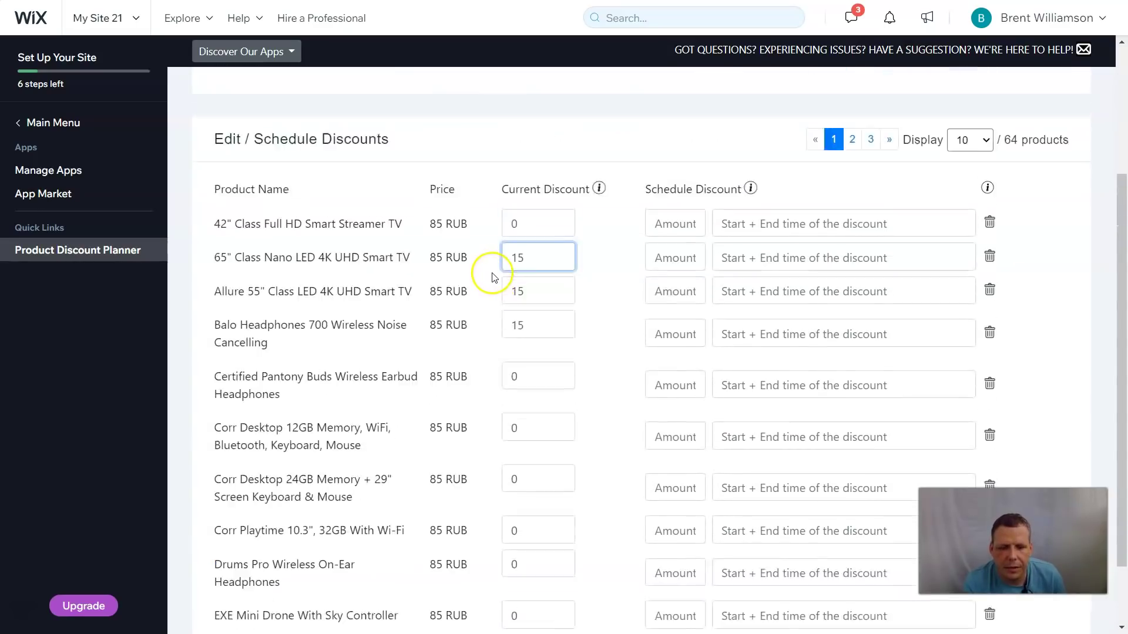
scroll(493, 277, up, 2)
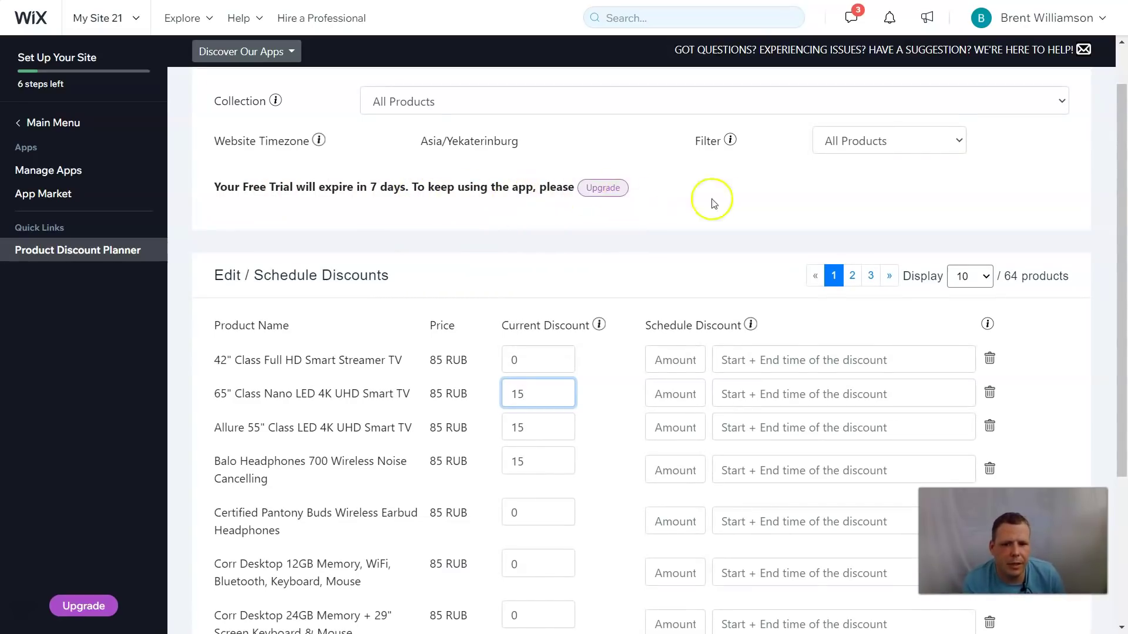
scroll(592, 211, up, 1)
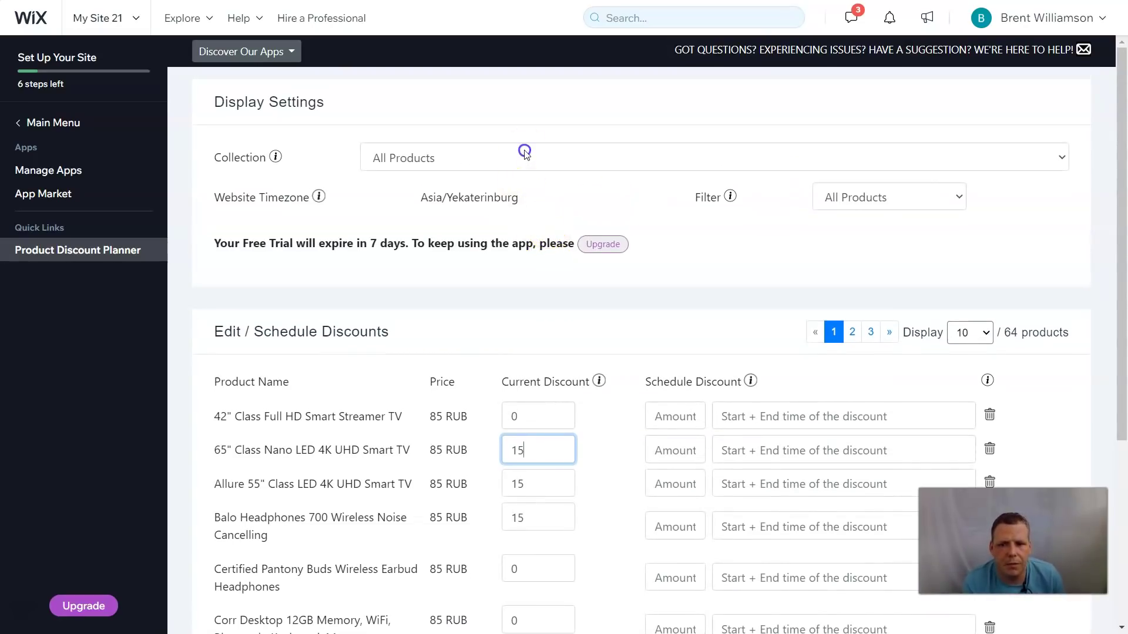
Show the Best Sellers collection and then the Headphones collection, and review the products and discounts in each.
click(525, 154)
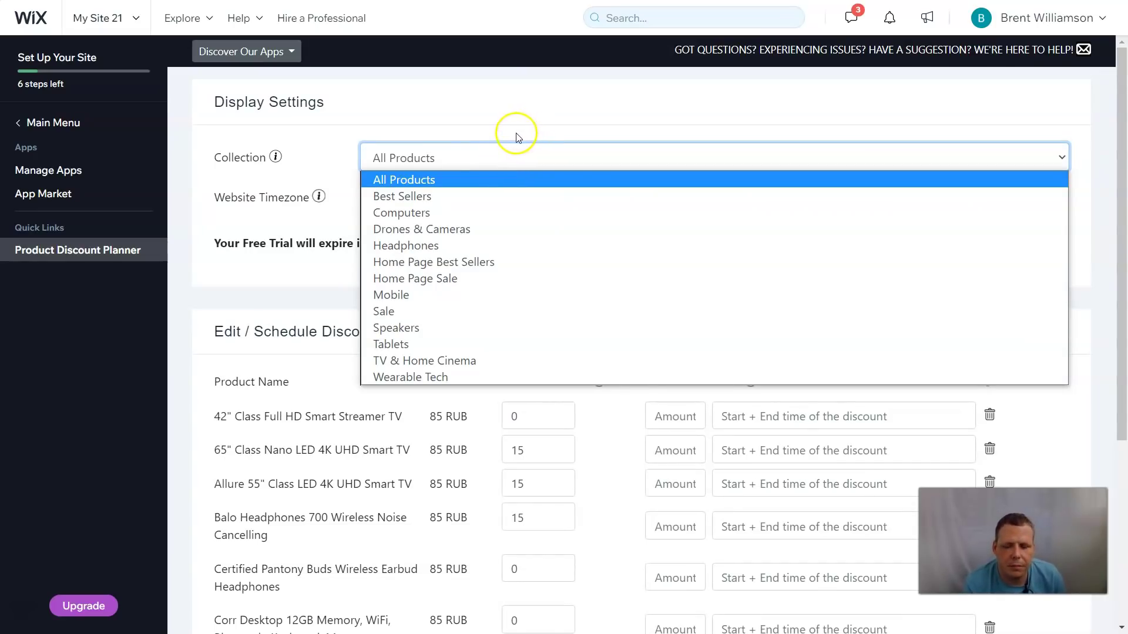
click(426, 198)
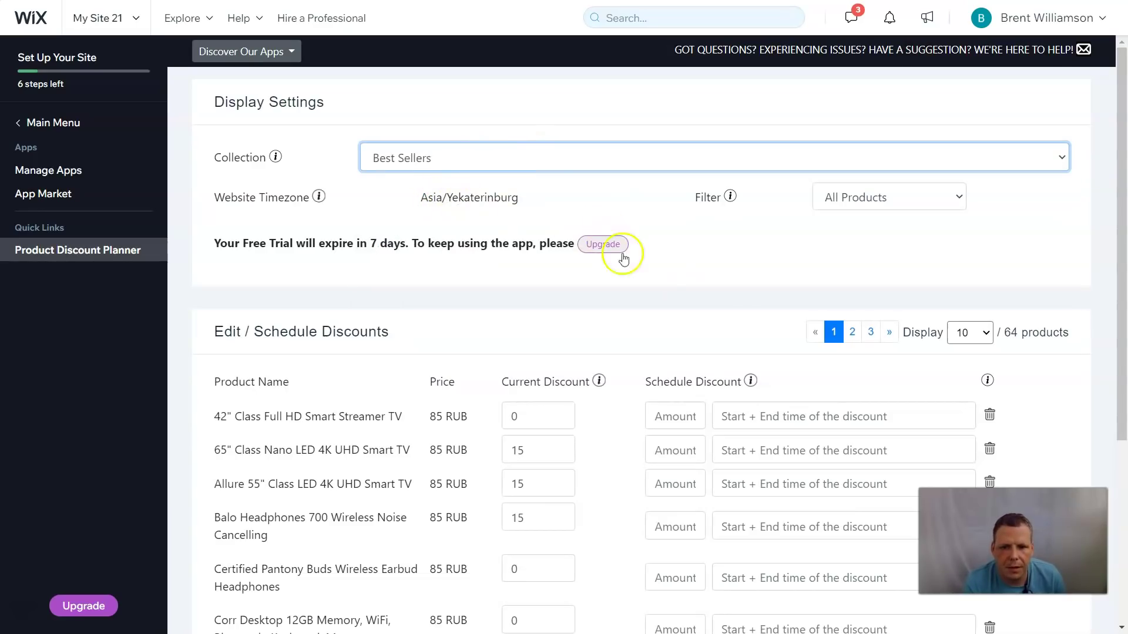
scroll(706, 283, down, 4)
scroll(706, 284, up, 4)
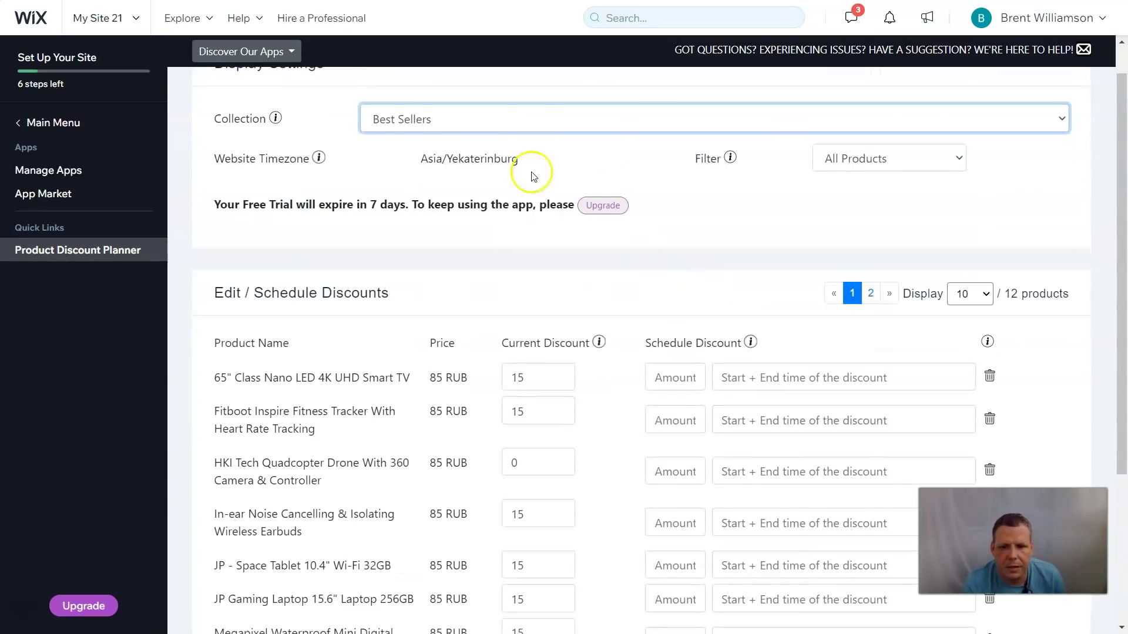
click(513, 118)
click(442, 206)
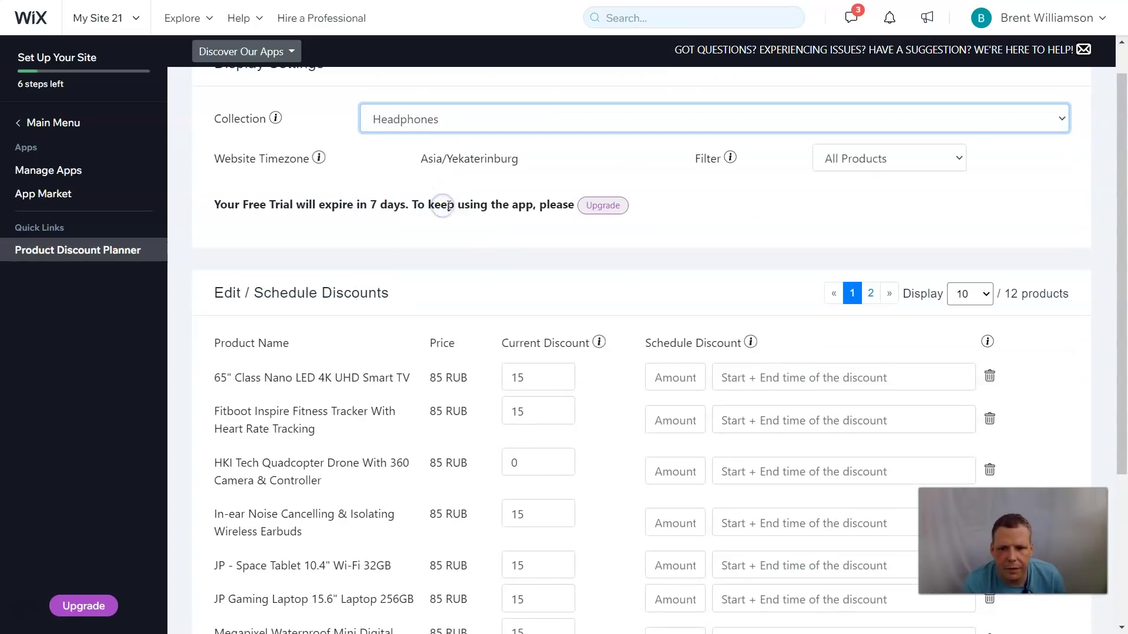
scroll(512, 224, down, 3)
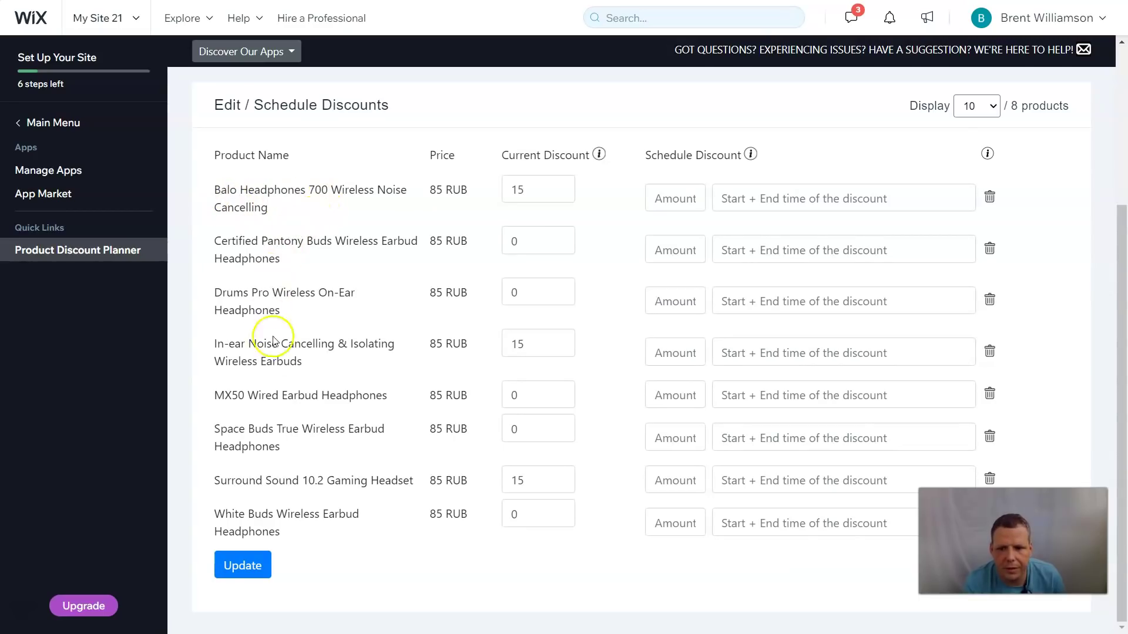
Switch the displayed collection to Mobile and review its products and current discounts.
scroll(310, 430, up, 3)
click(442, 151)
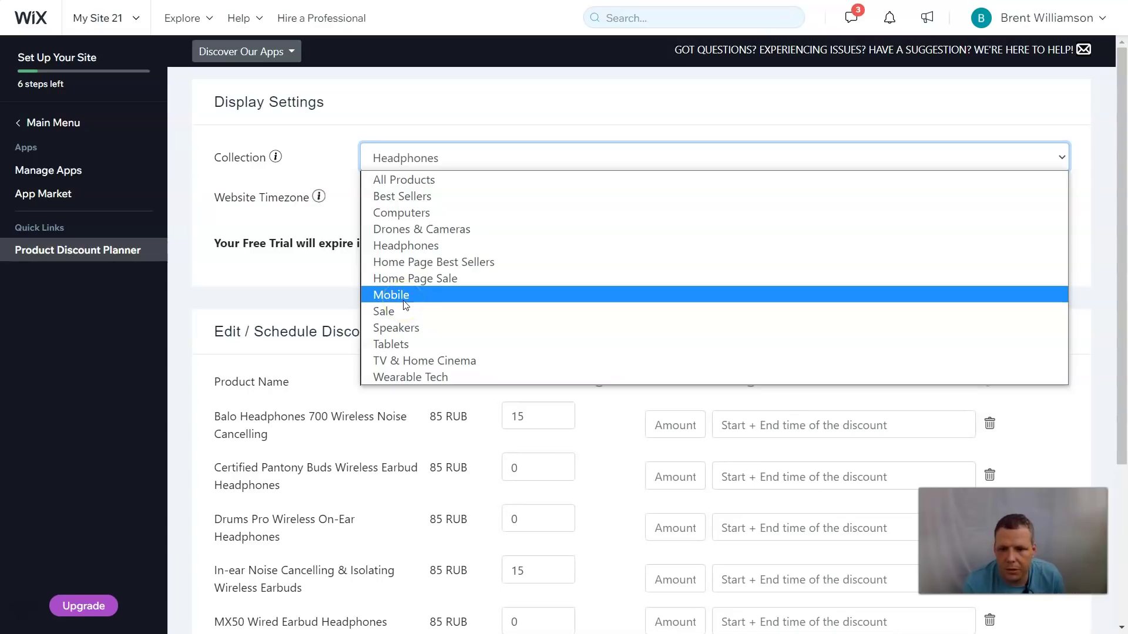
click(431, 294)
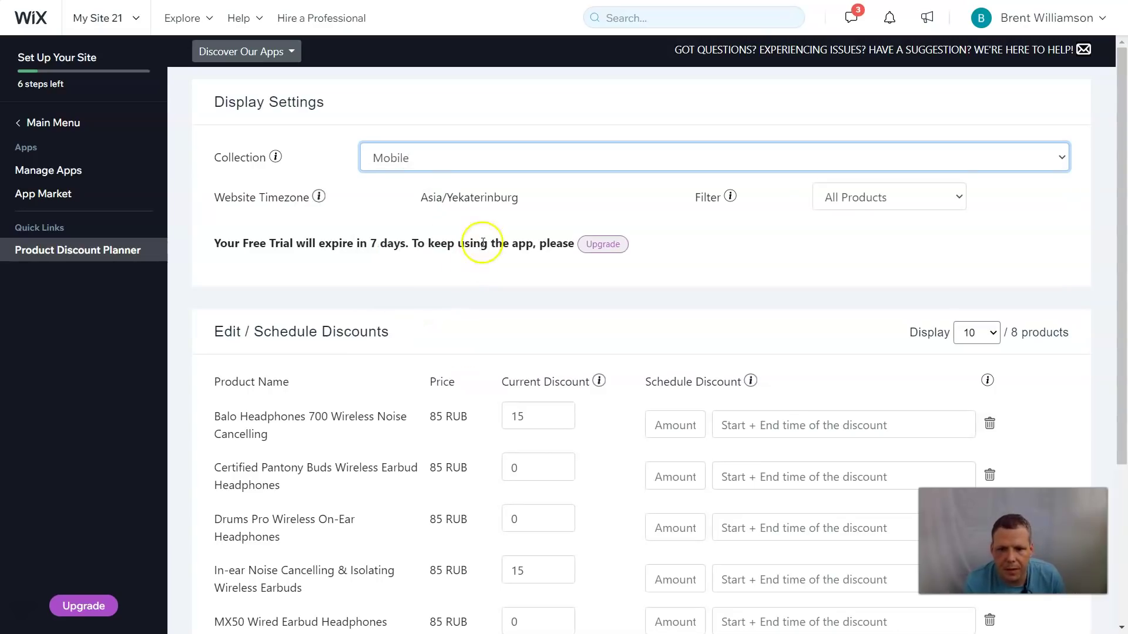
scroll(495, 184, down, 2)
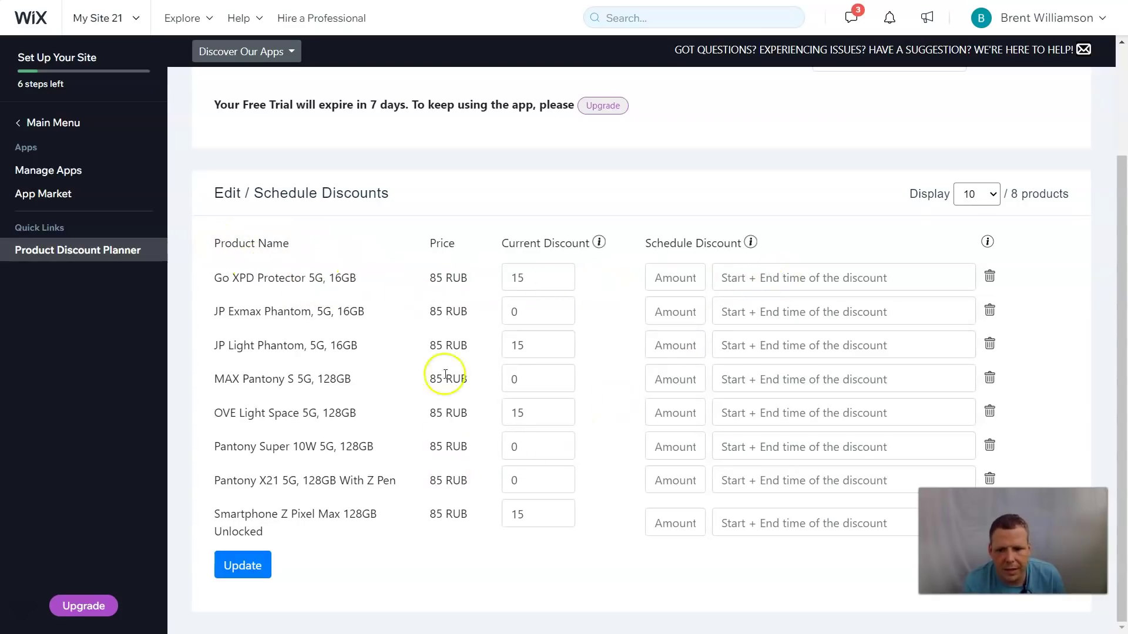
Switch the displayed collection to Tablets and look over its product discount rows.
scroll(437, 352, up, 2)
click(429, 152)
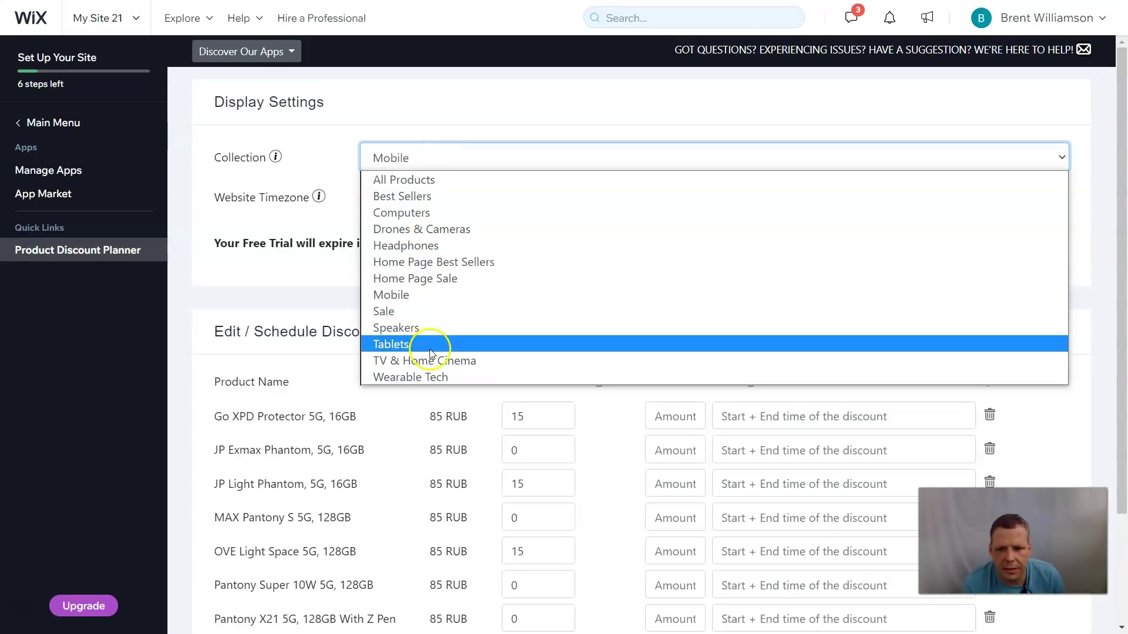
click(429, 347)
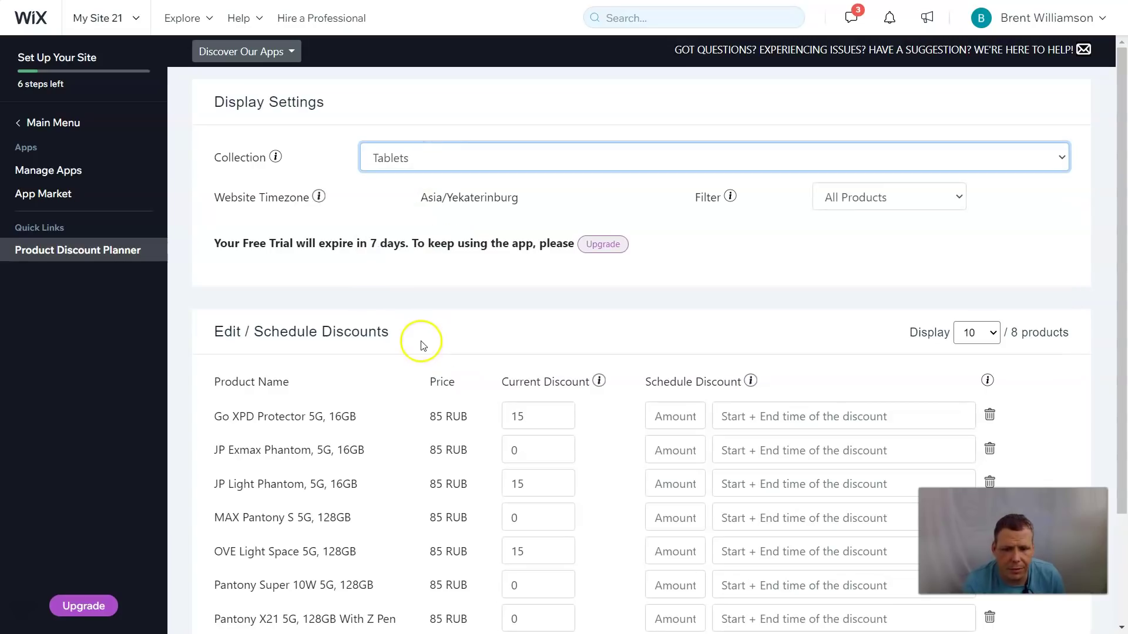
scroll(426, 345, down, 3)
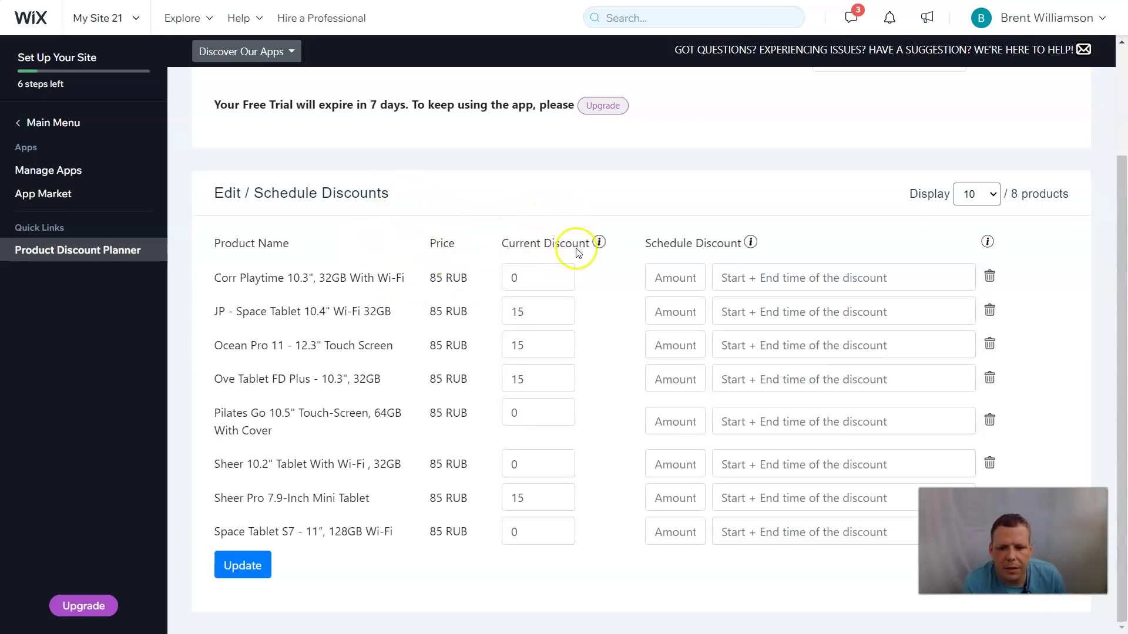
scroll(555, 310, up, 2)
scroll(403, 416, down, 1)
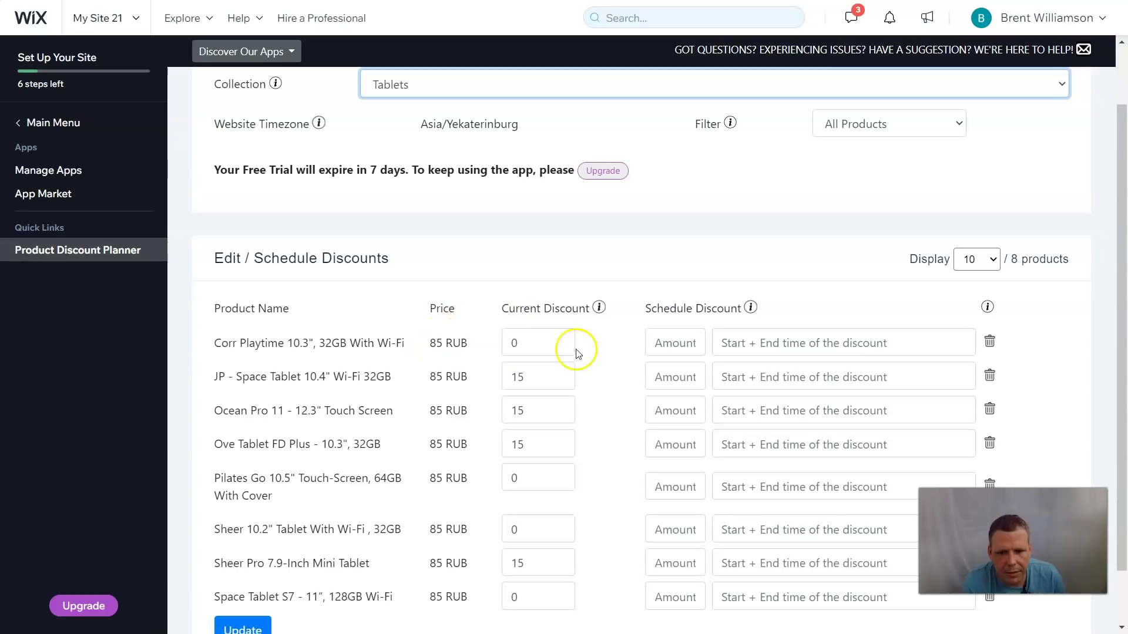
Set the current discount of the Corr Playtime 10.3", 32GB With Wi-Fi tablet to 5.
click(529, 339)
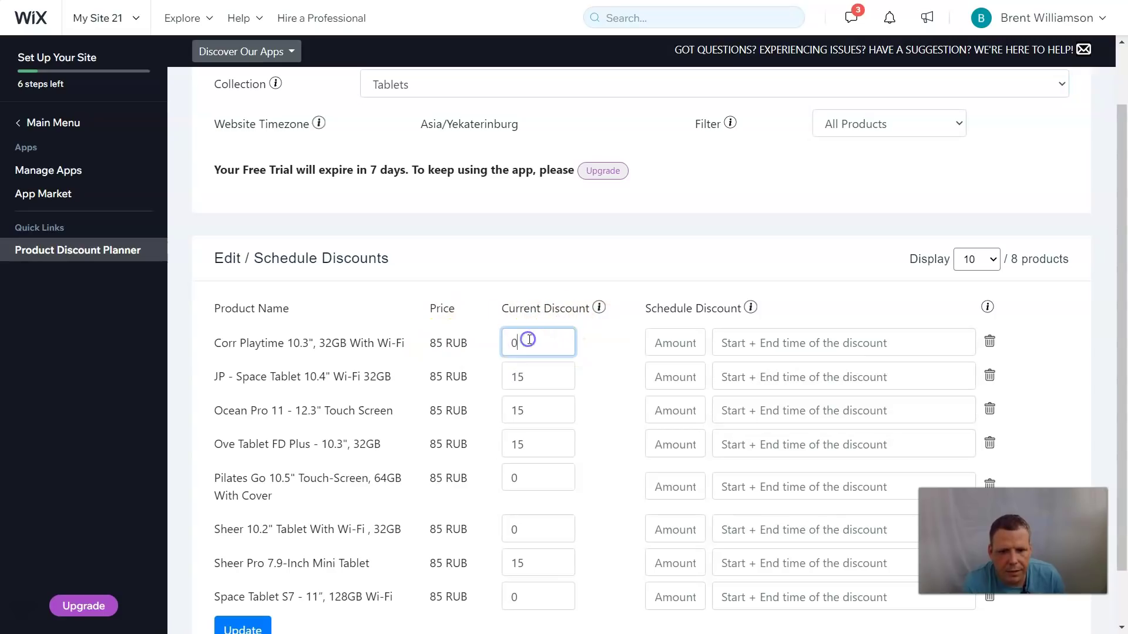
key(BackSpace)
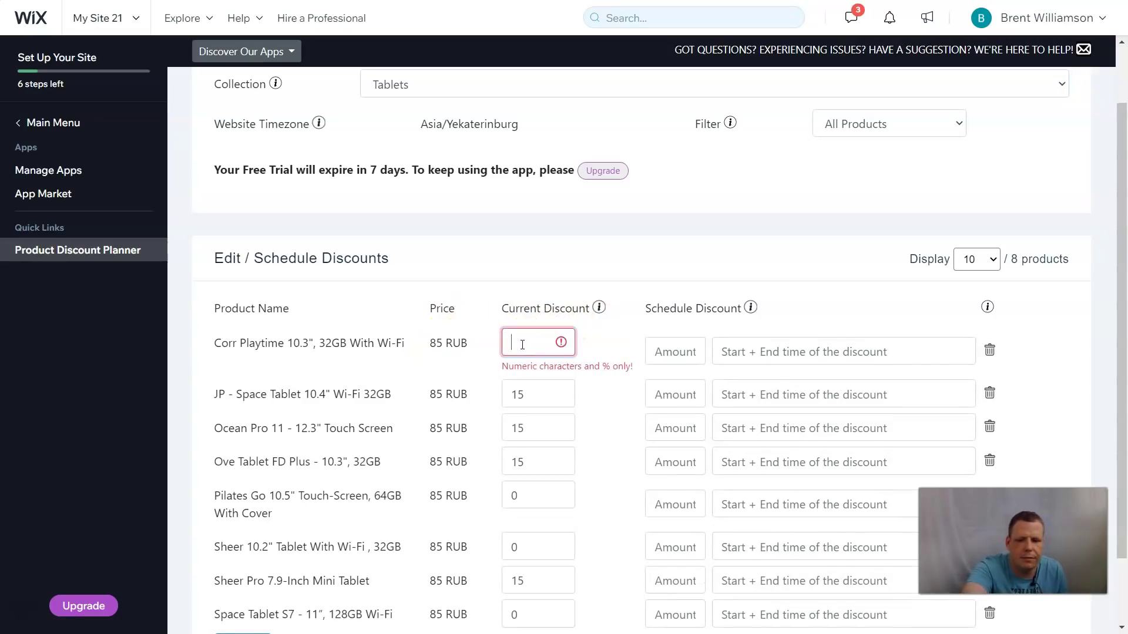
text(5)
key(Tab)
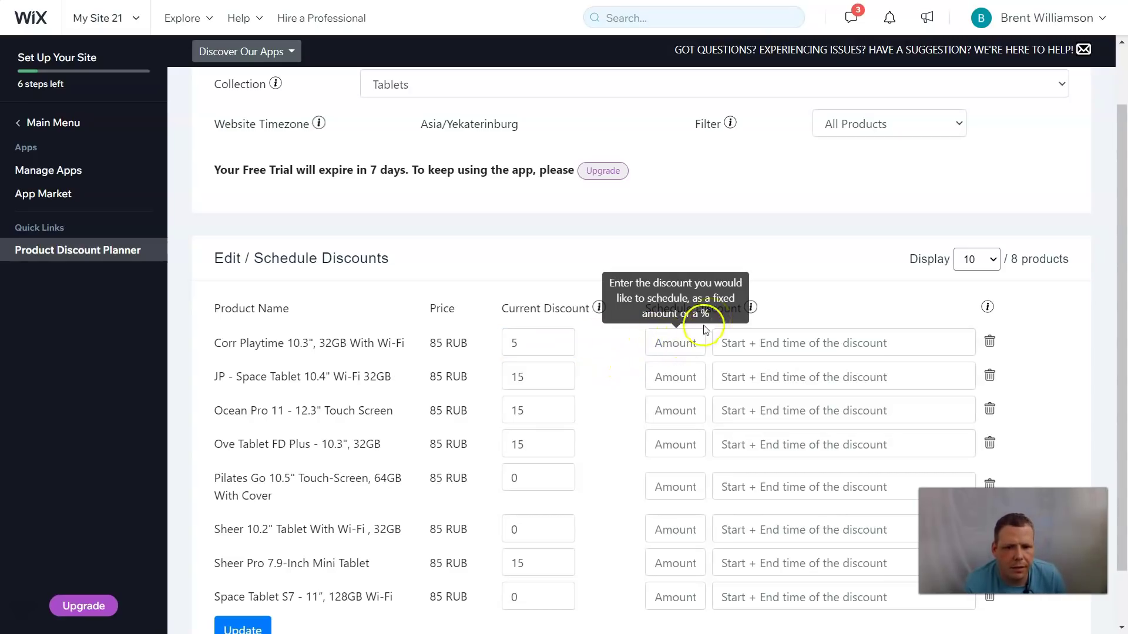
Schedule a discount of 5 for the Corr Playtime tablet from 07/23/2021 17:00 to 08/03/2021 01:00.
click(683, 352)
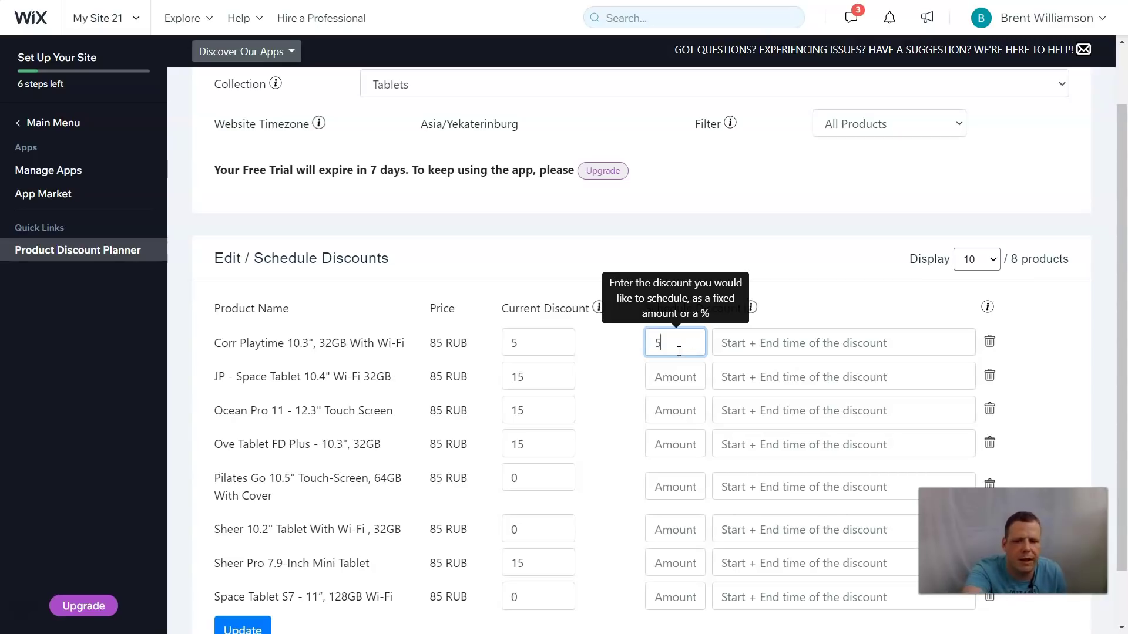
click(795, 339)
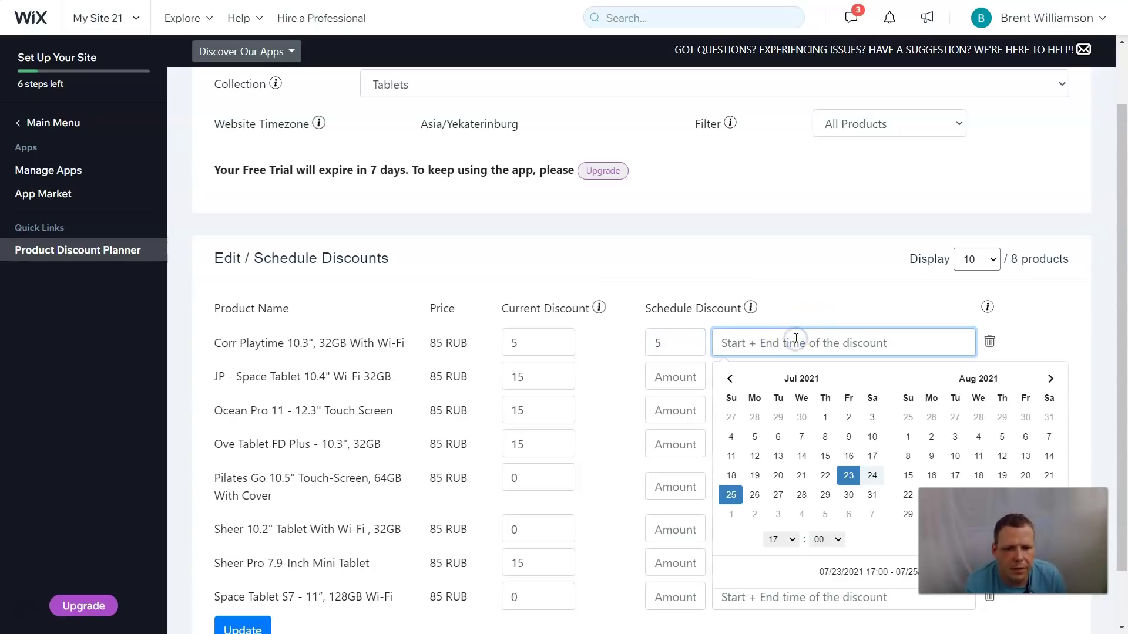
click(848, 477)
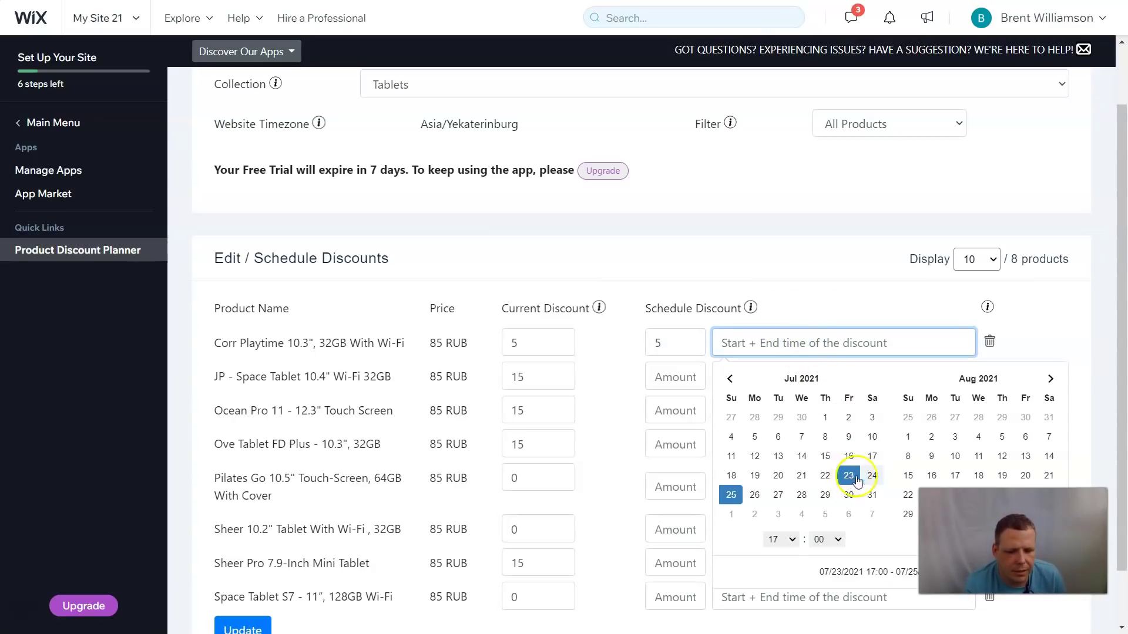
click(853, 477)
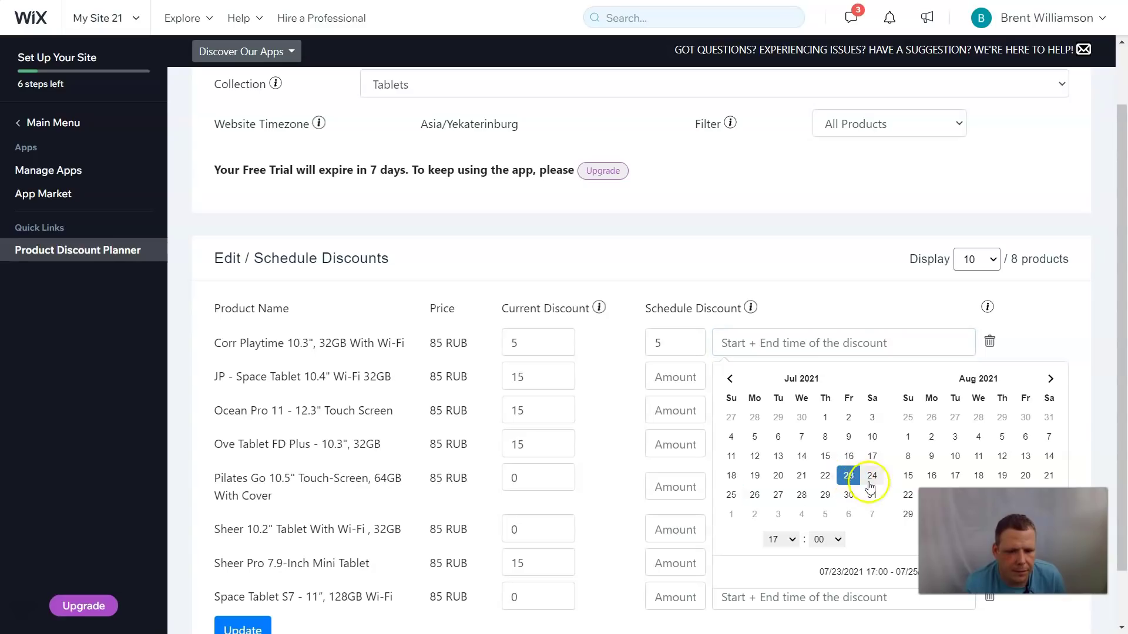
click(965, 458)
click(959, 440)
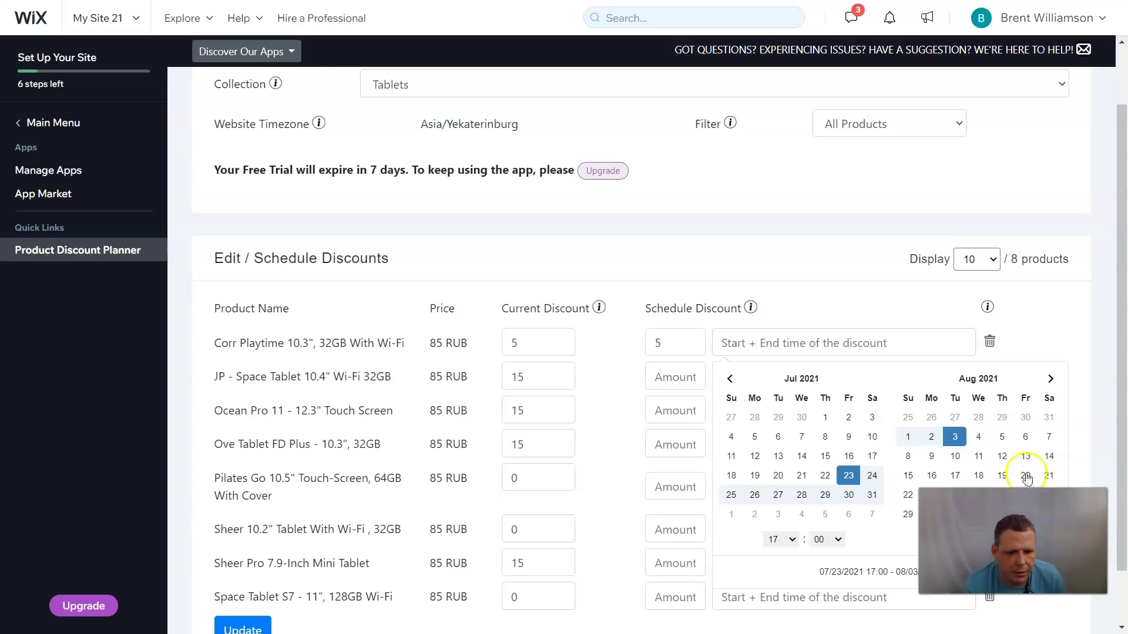
scroll(1027, 479, down, 1)
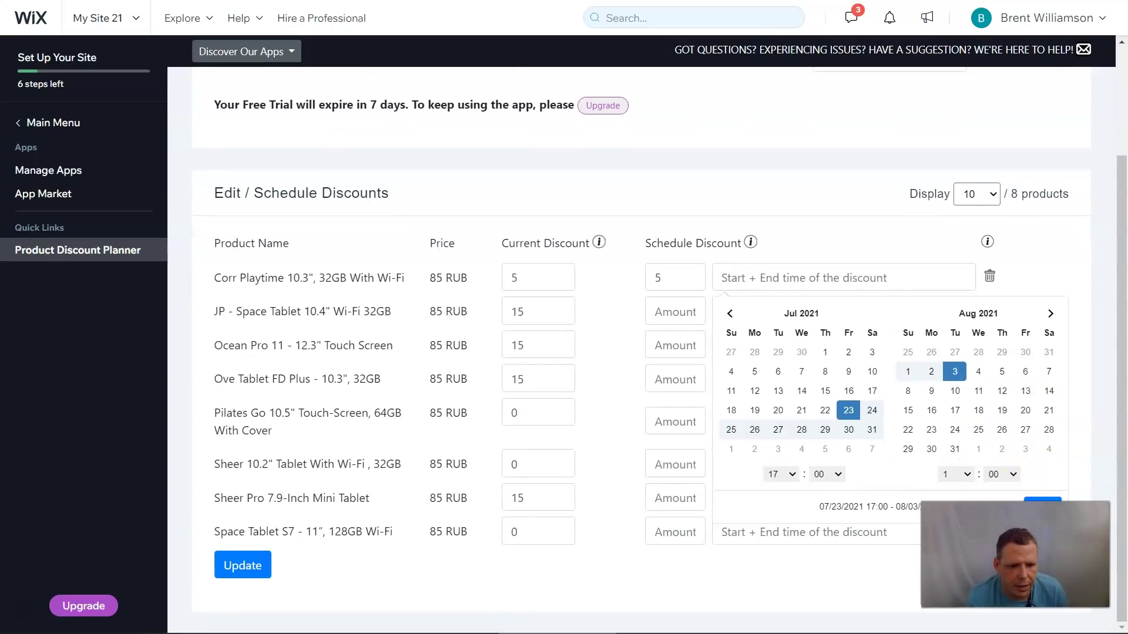
click(1041, 507)
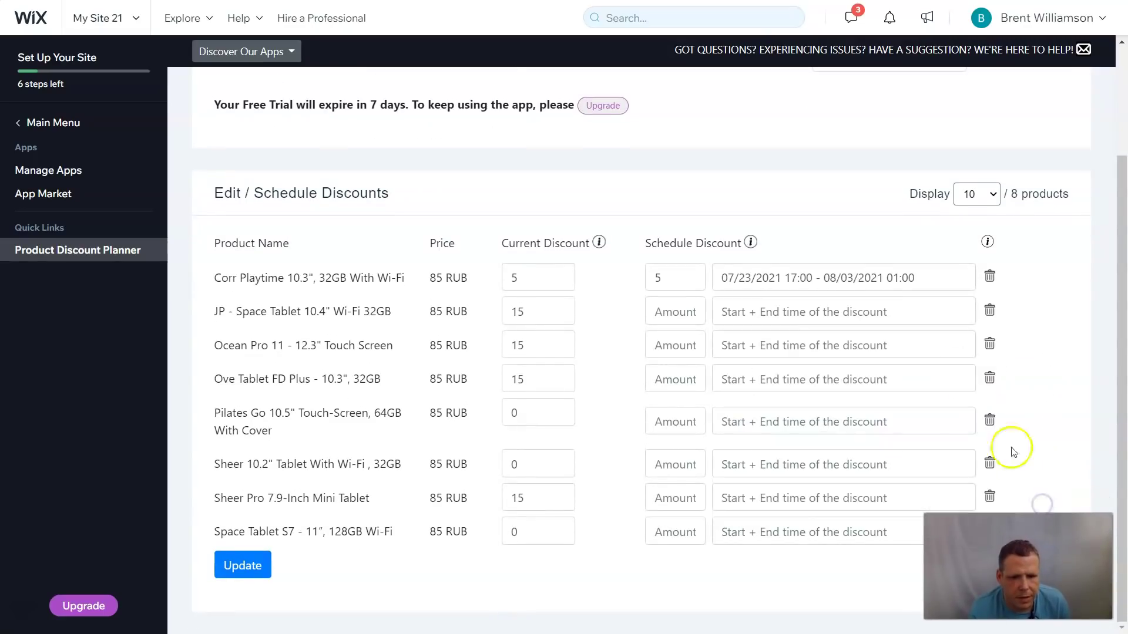
Set the start hour of the Corr Playtime tablet's scheduled discount to 3 and apply it.
click(813, 285)
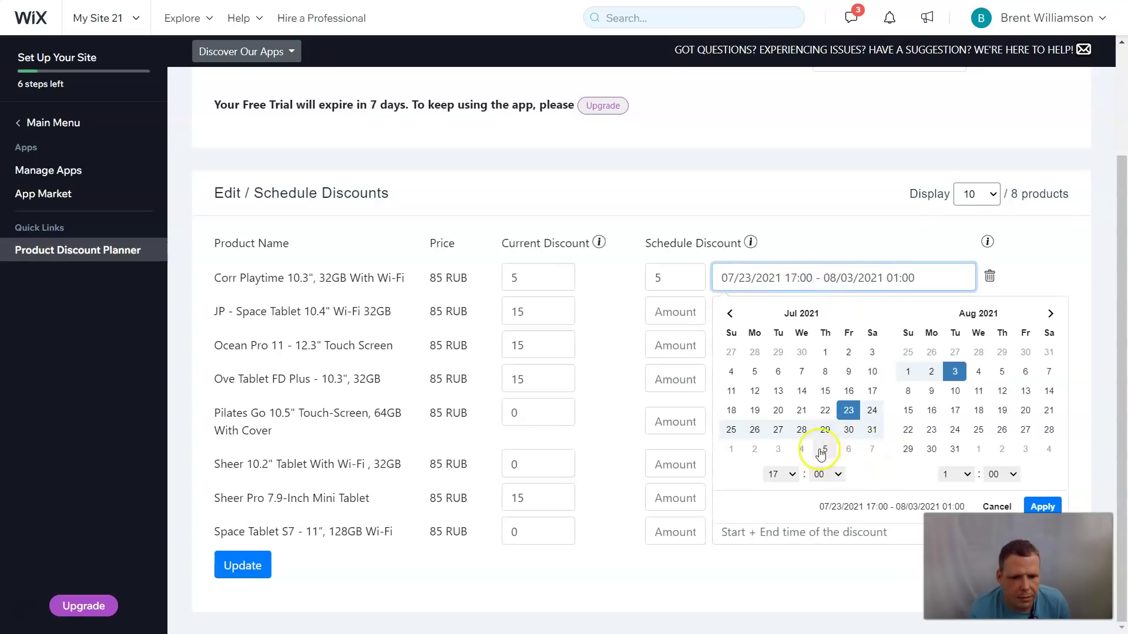
click(792, 475)
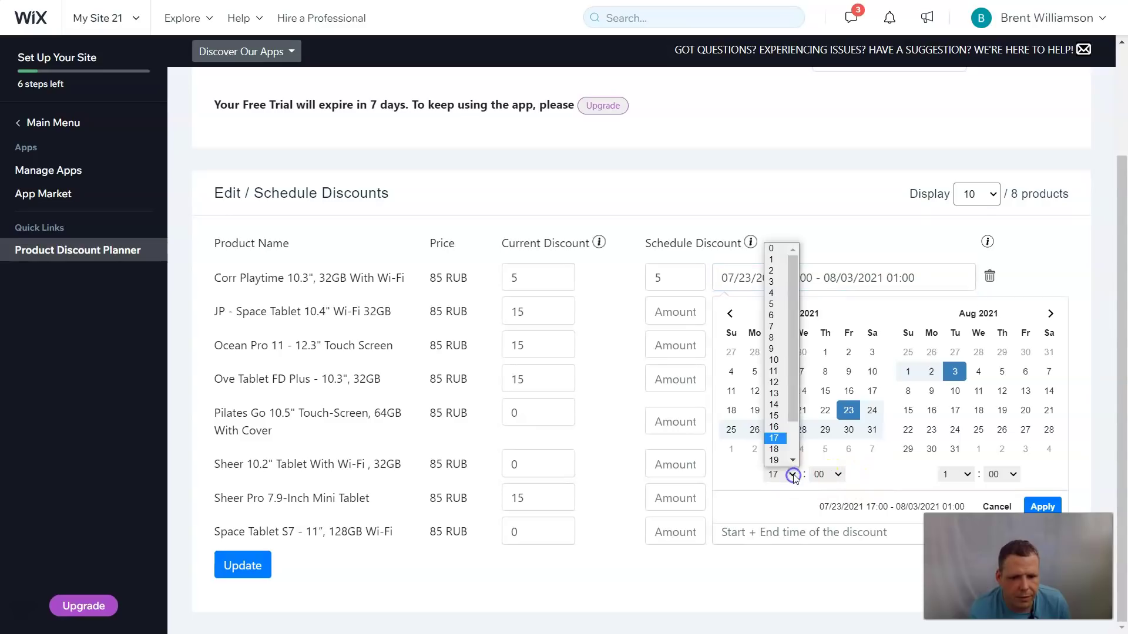
click(787, 286)
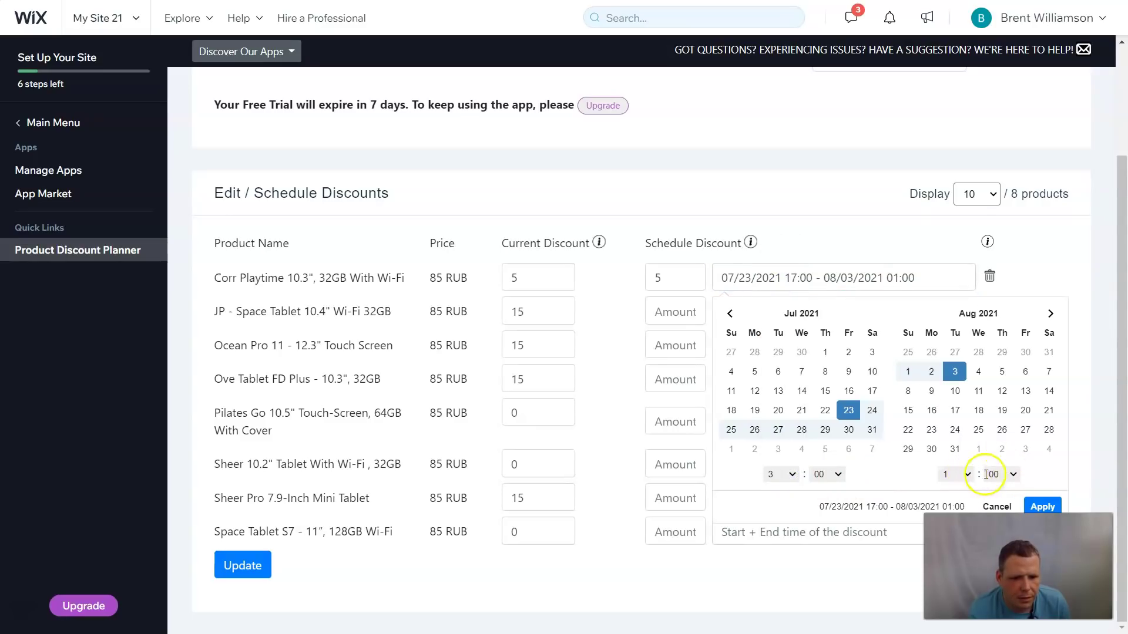
click(1040, 506)
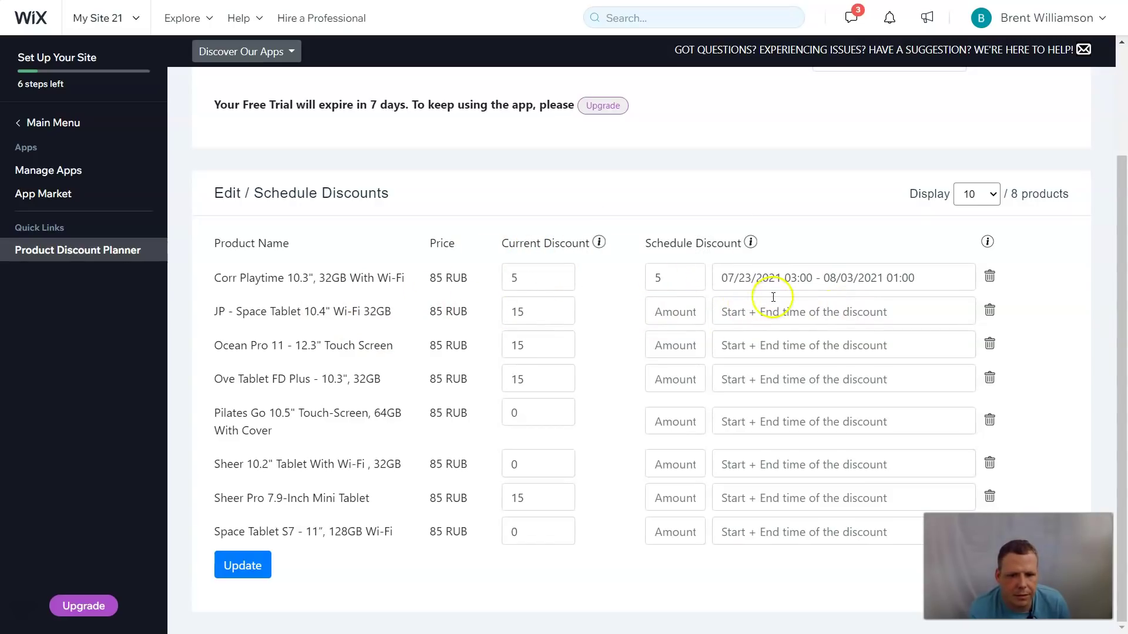
Set the current discounts of the Corr Playtime 10.3" and JP - Space Tablet 10.4" tablets to 0.
click(555, 279)
key(BackSpace)
text(0)
click(539, 314)
key(BackSpace)
key(BackSpace)
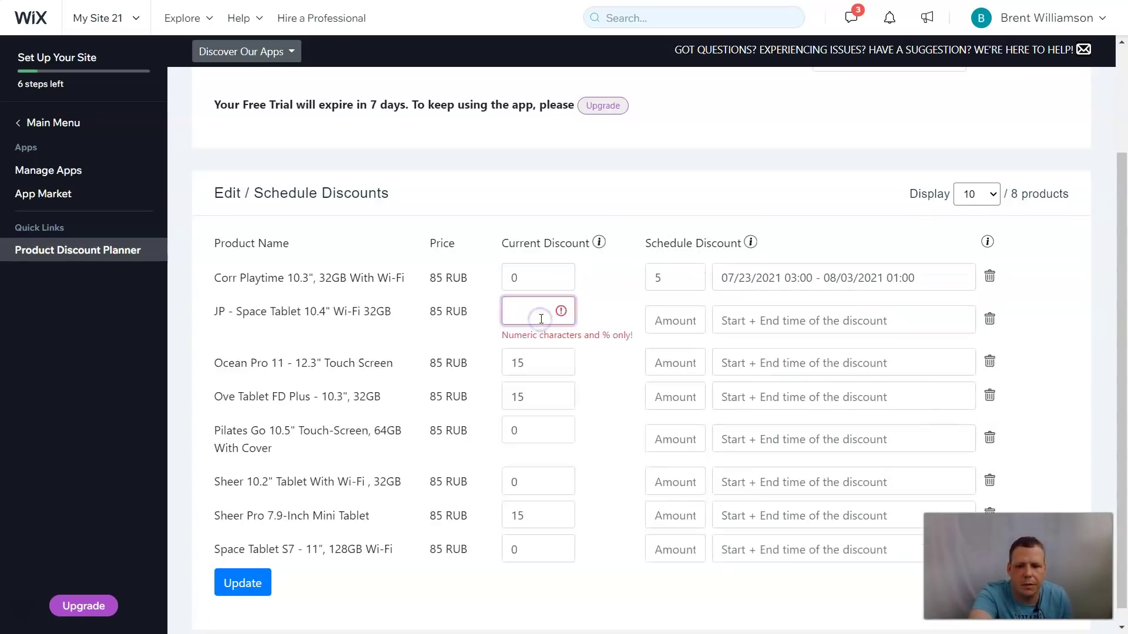
text(0)
Set the current discount of the Ocean Pro 11 to 1 and of the Ove Tablet FD Plus to 100.
click(541, 344)
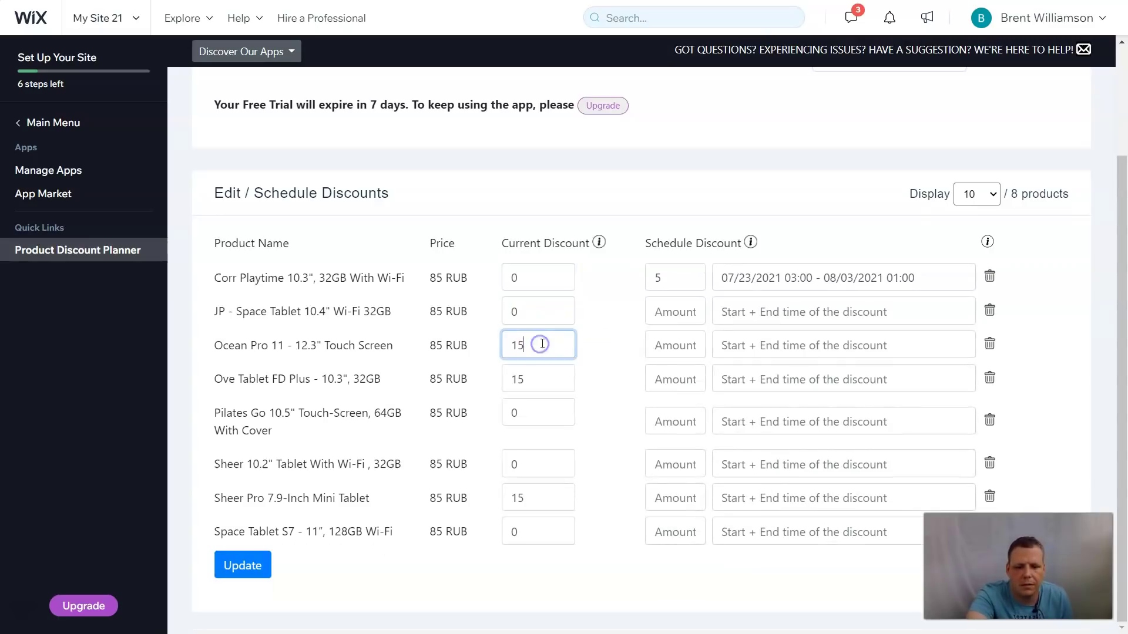
click(532, 378)
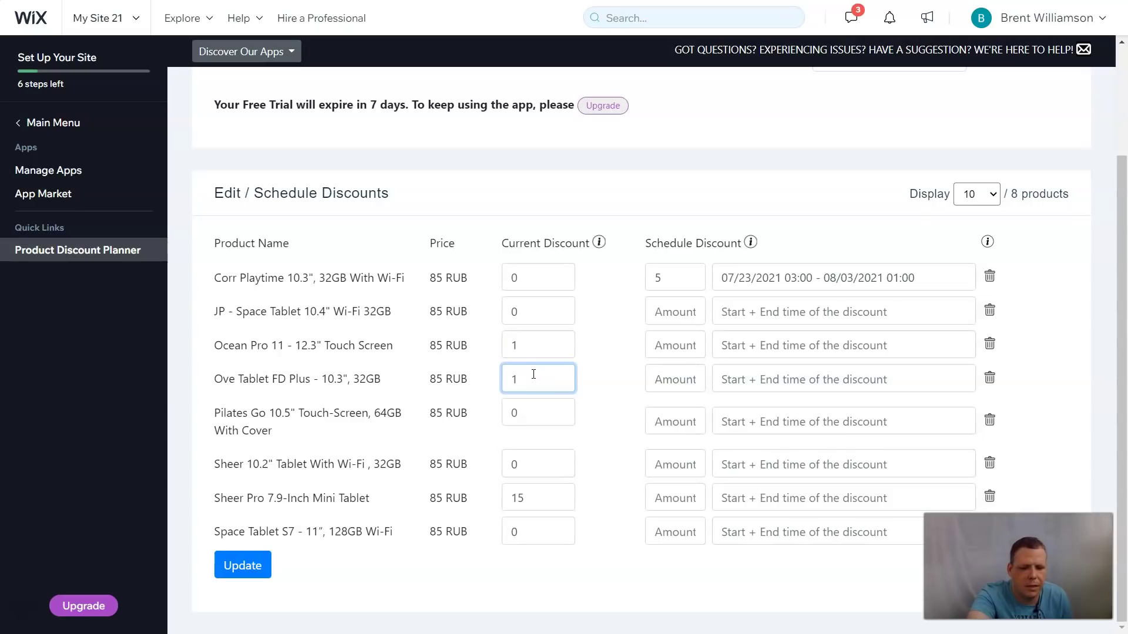
click(544, 409)
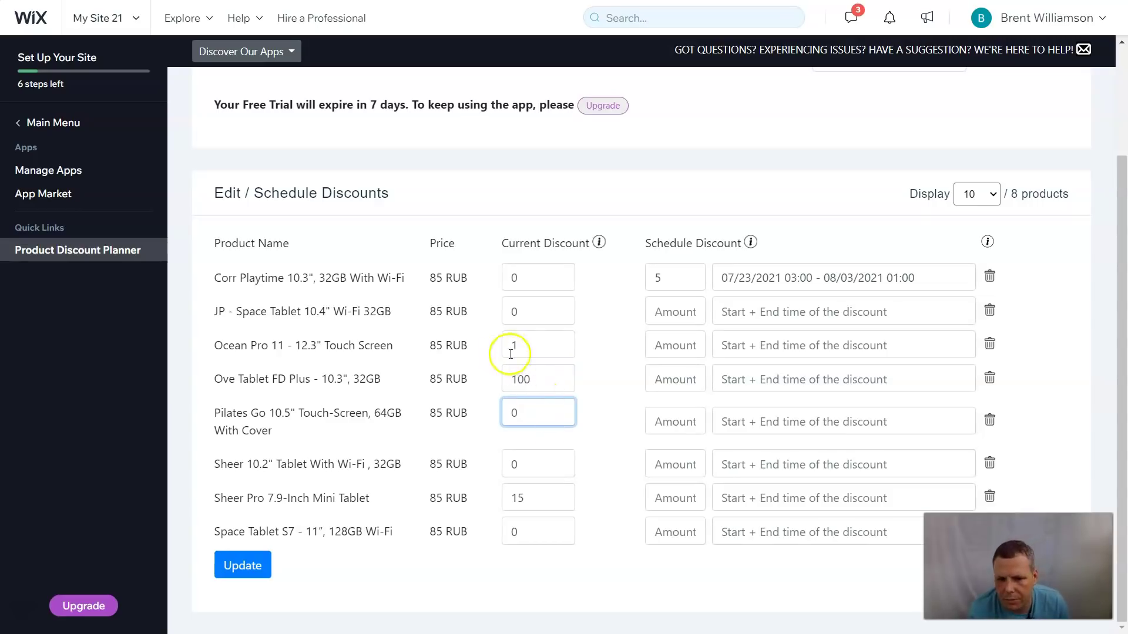
Change the Corr Playtime tablet's discounts to percentages: 0% for the current discount and 5% for the scheduled one.
mouse_move(599, 245)
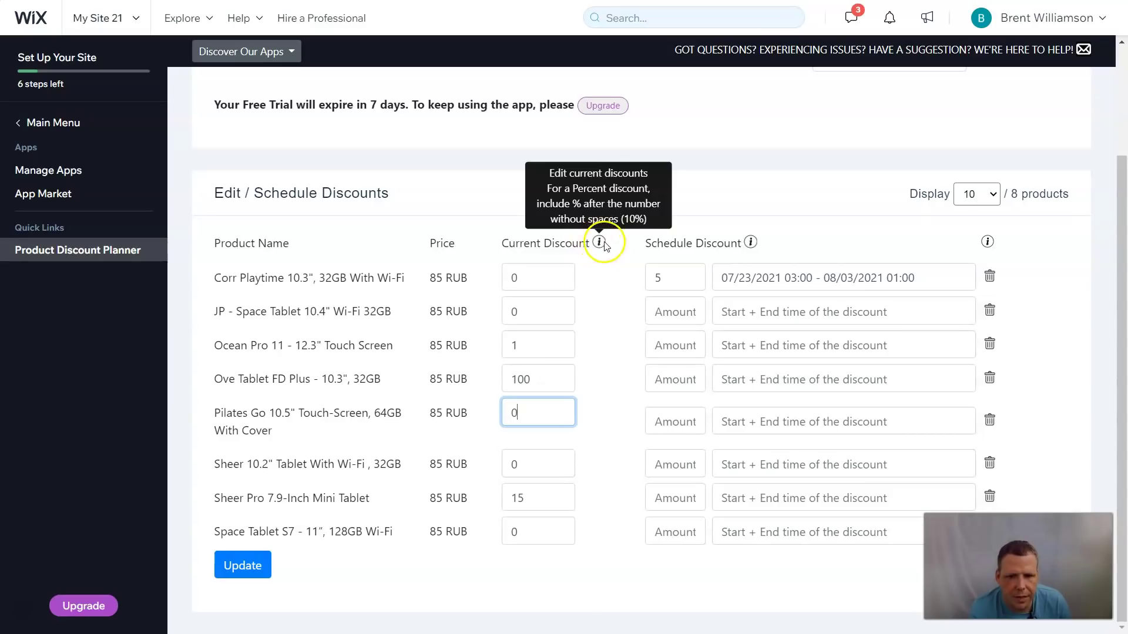
click(527, 280)
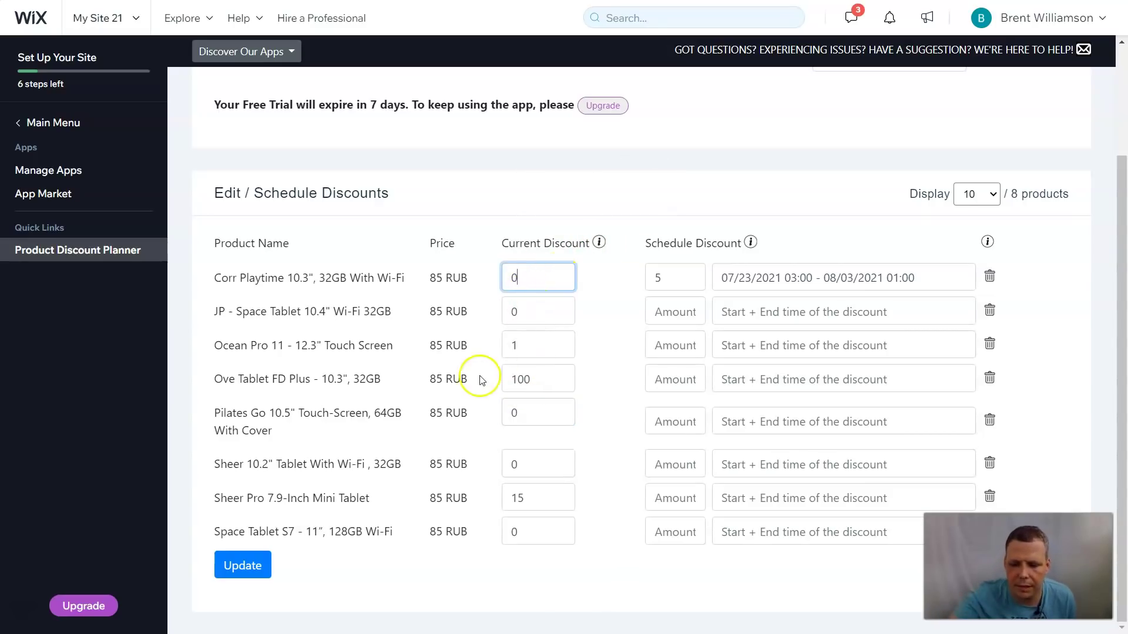
text(%)
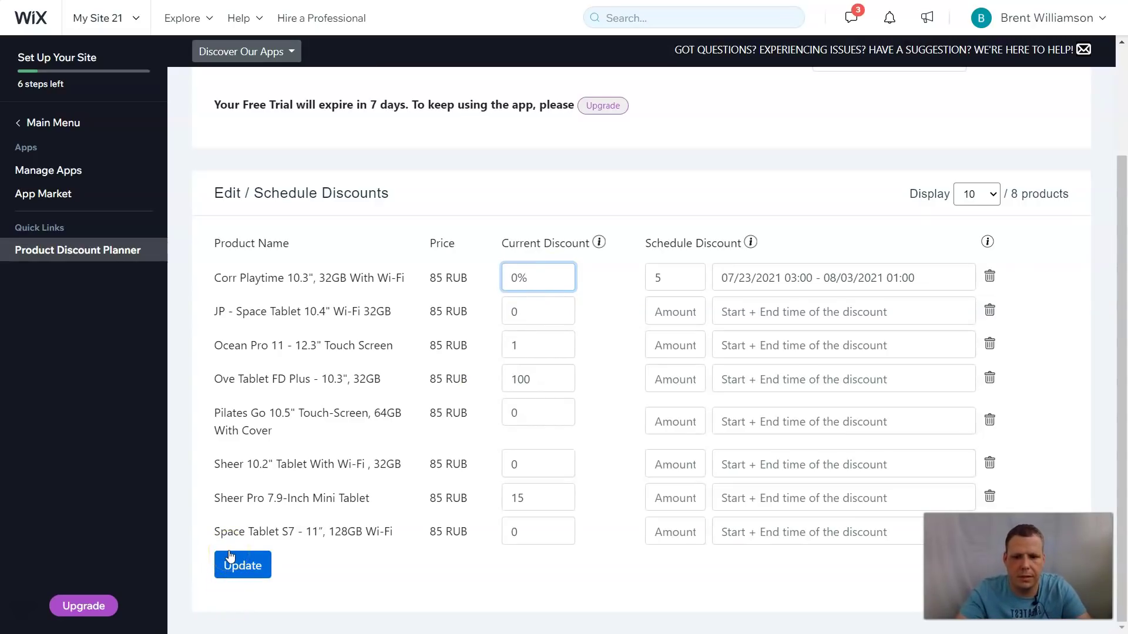
key(Tab)
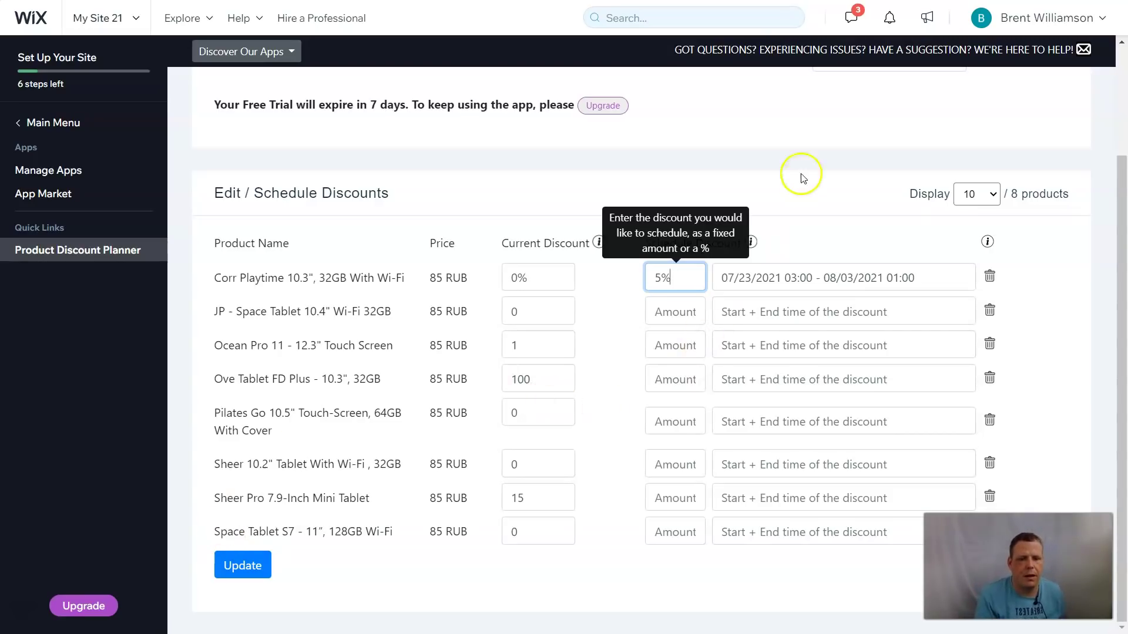
click(783, 181)
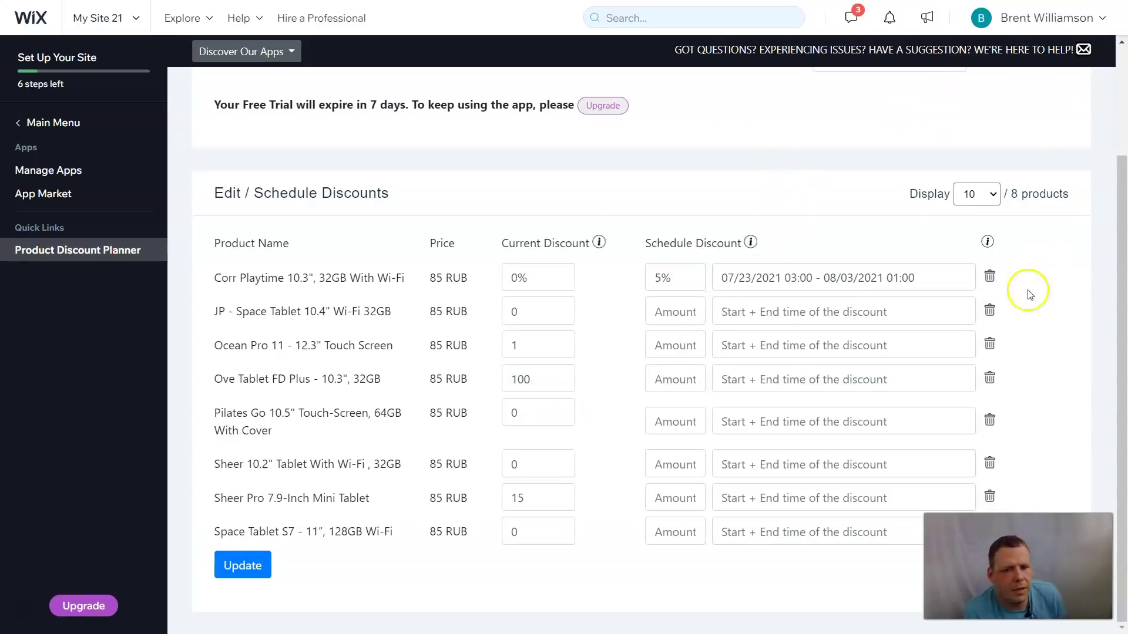
Delete the scheduled discounts of the JP - Space, Ove FD Plus and Pilates Go tablets, and apply all discount changes to the Tablets collection.
click(992, 310)
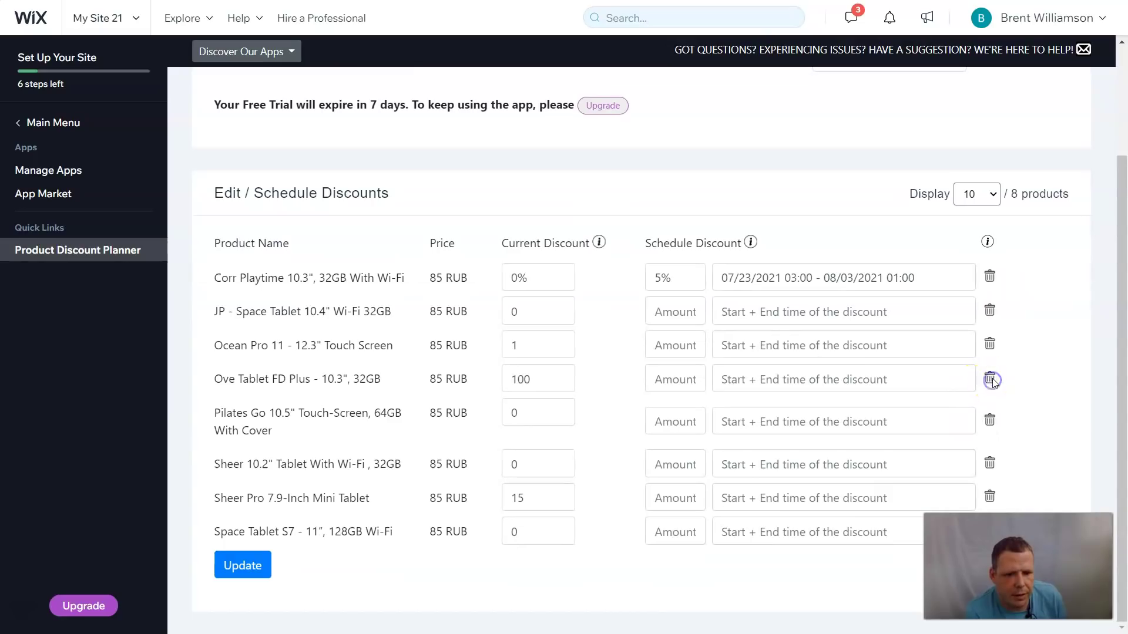
mouse_move(986, 242)
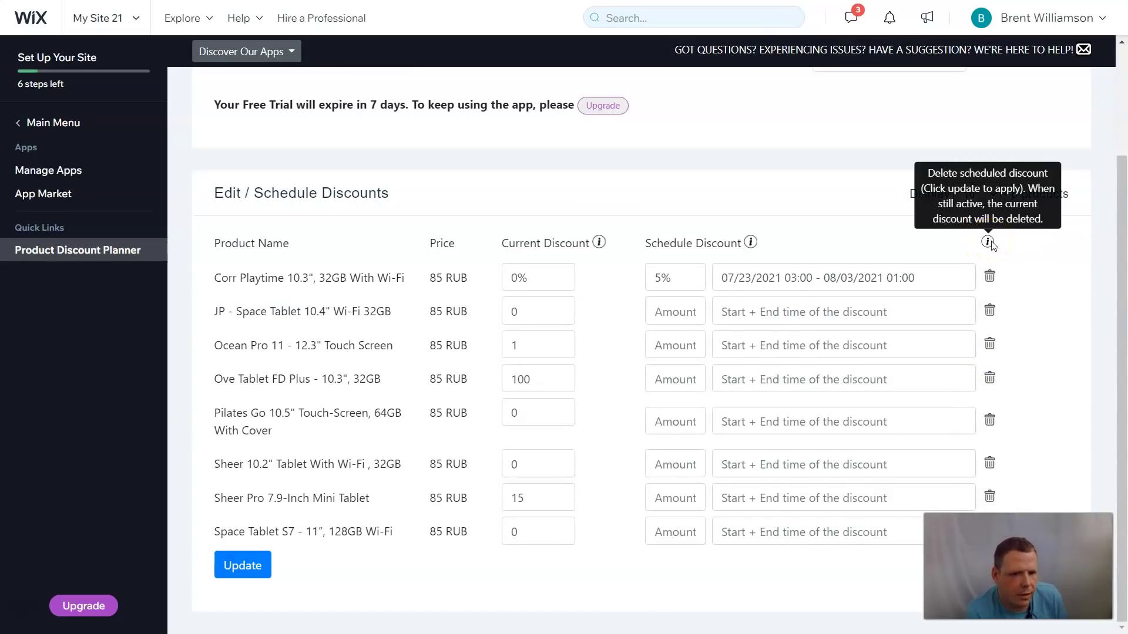
click(989, 422)
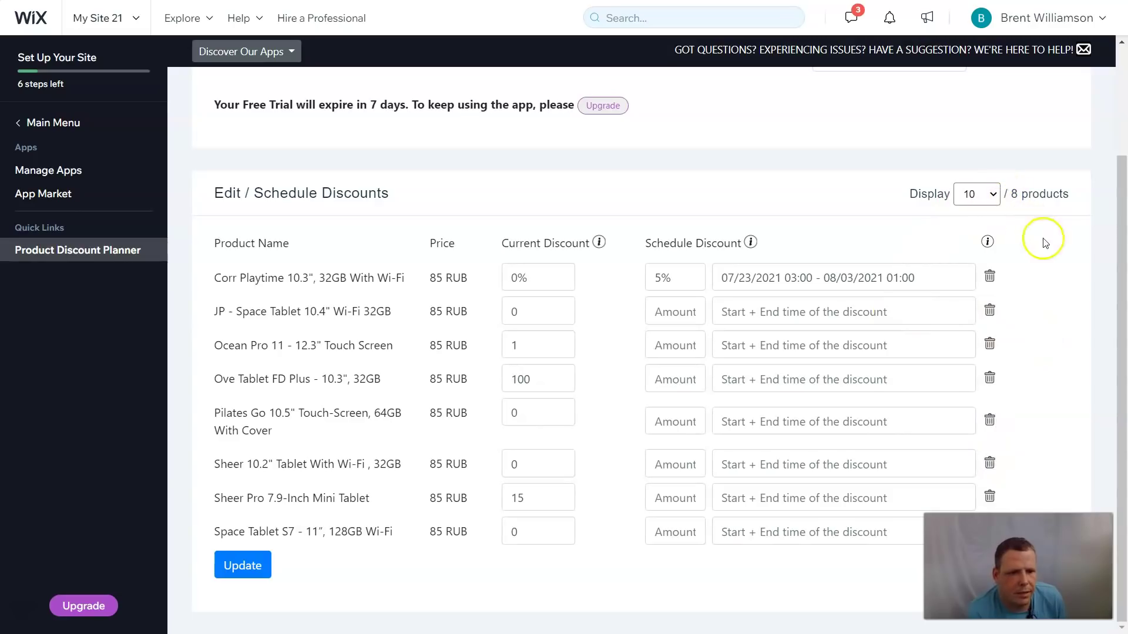
click(243, 565)
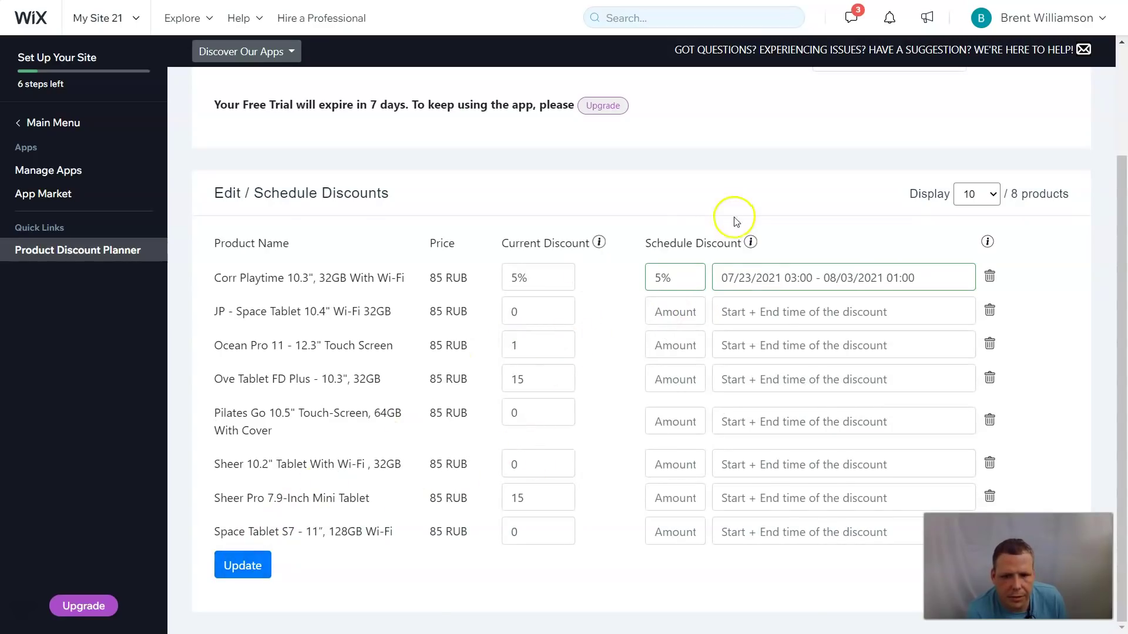
Switch the displayed collection to Computers and look over its product discount rows.
scroll(734, 222, up, 2)
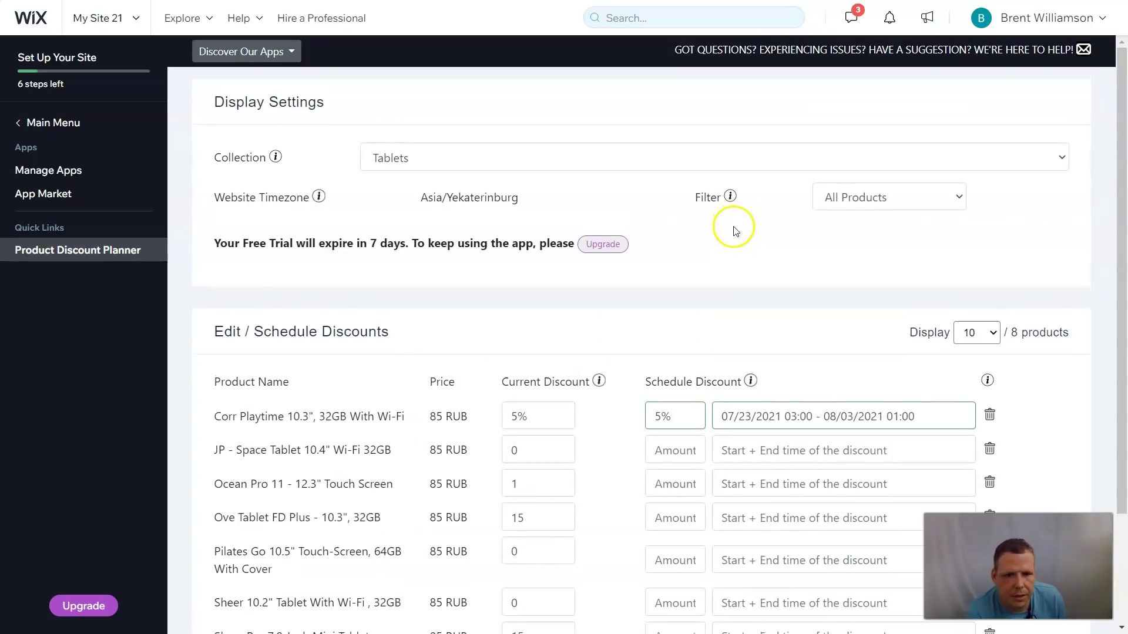
click(453, 161)
click(398, 212)
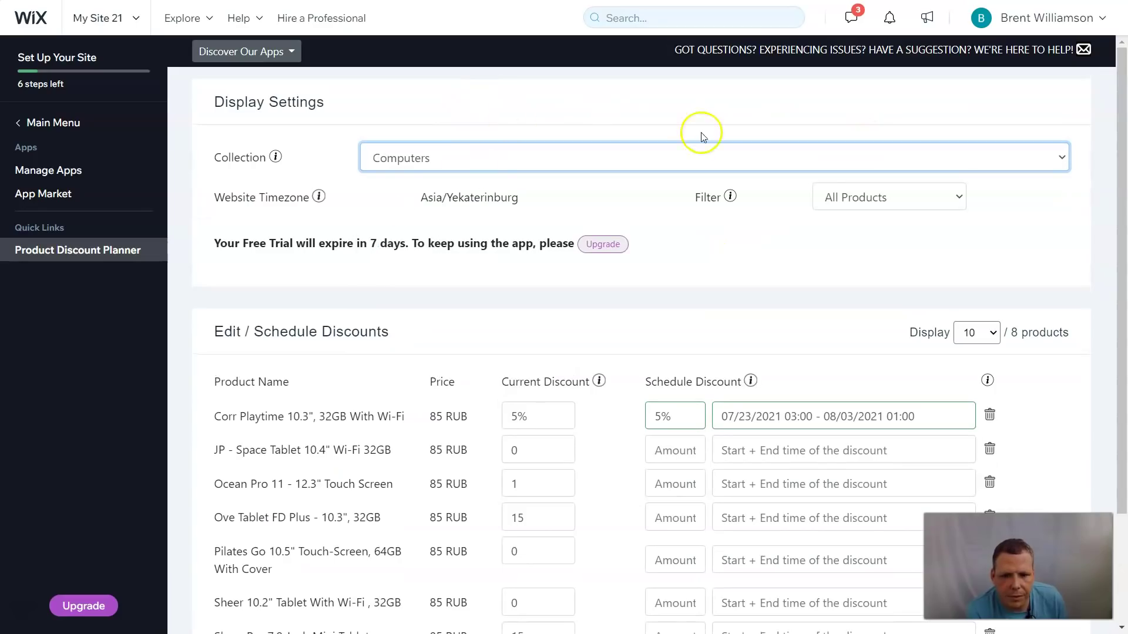
scroll(728, 159, down, 4)
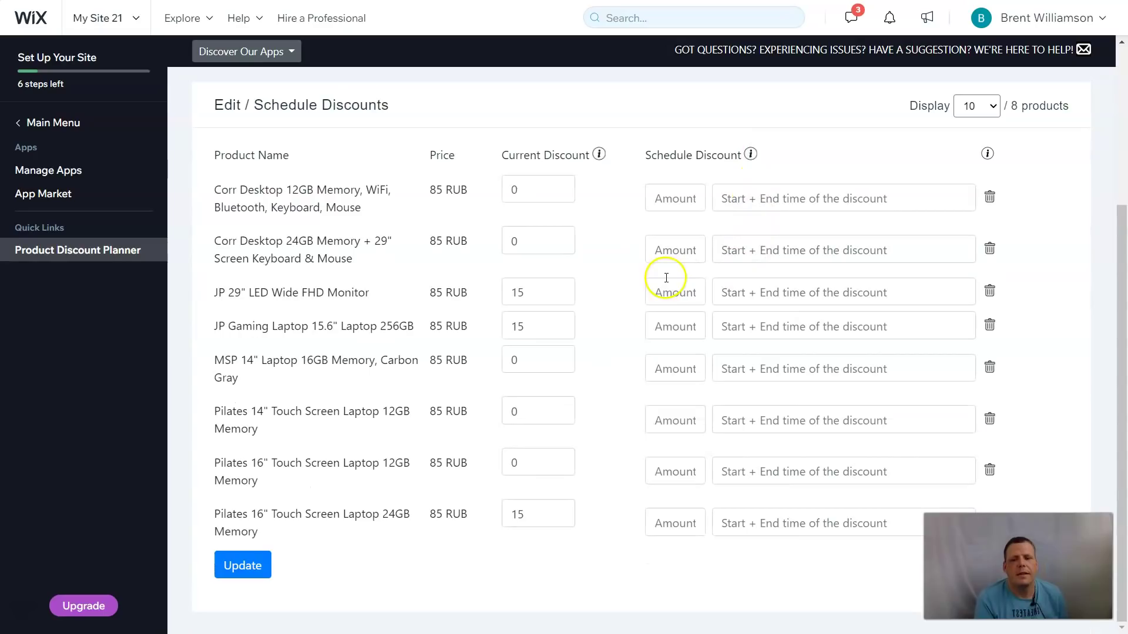
scroll(642, 286, up, 4)
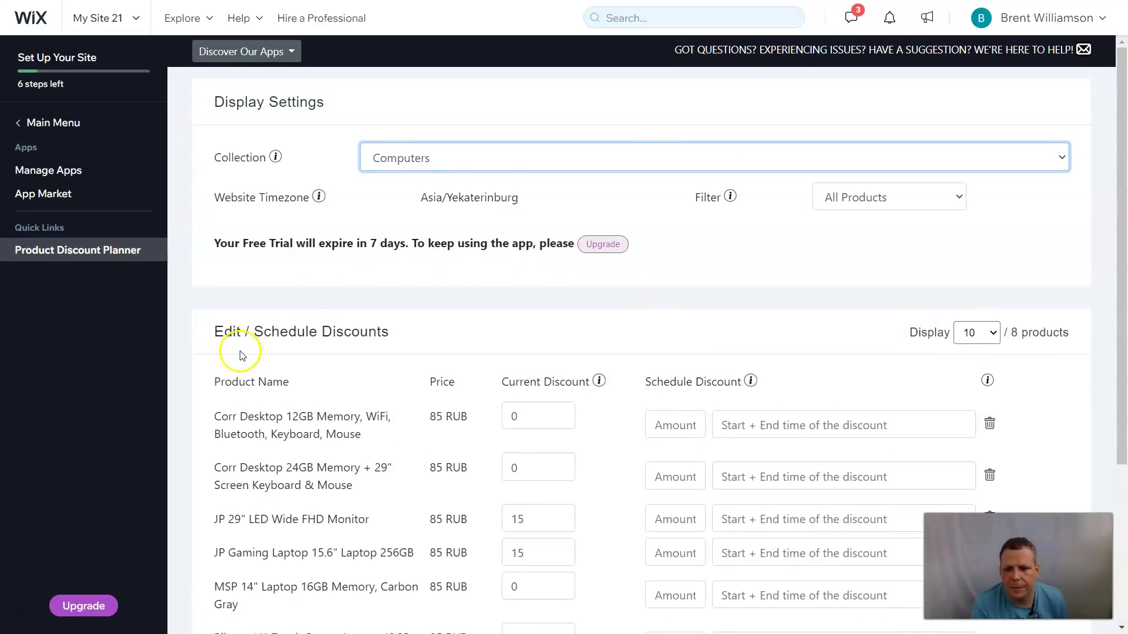
Return to the Wix site editor and examine the home page's promotional banners, Best Sellers prices and Shop by Category section.
click(28, 125)
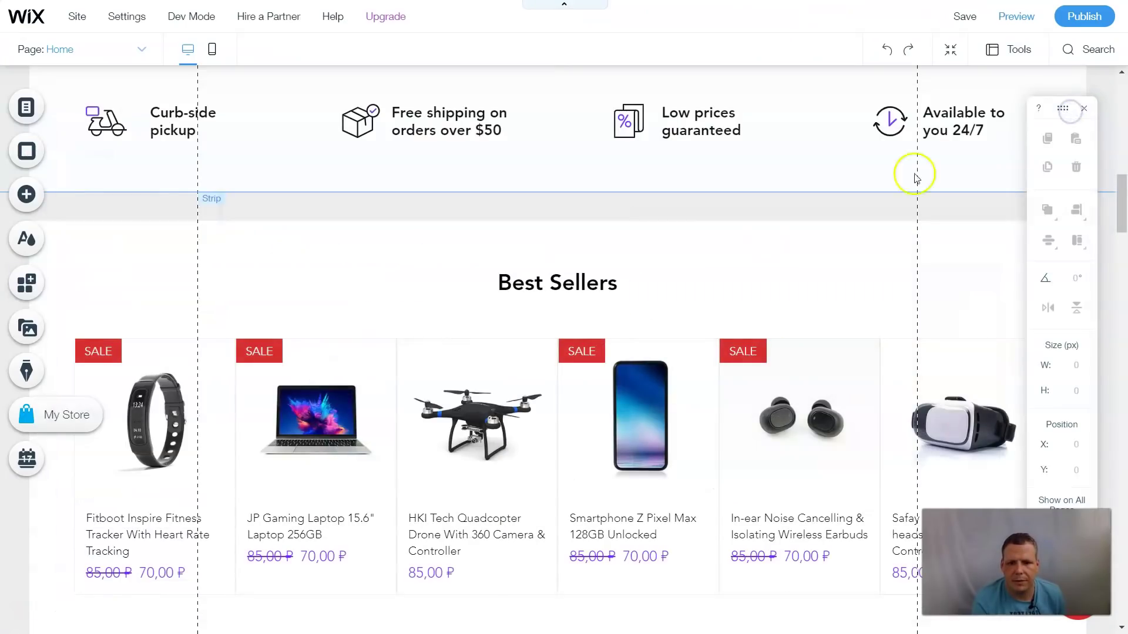
scroll(775, 201, up, 5)
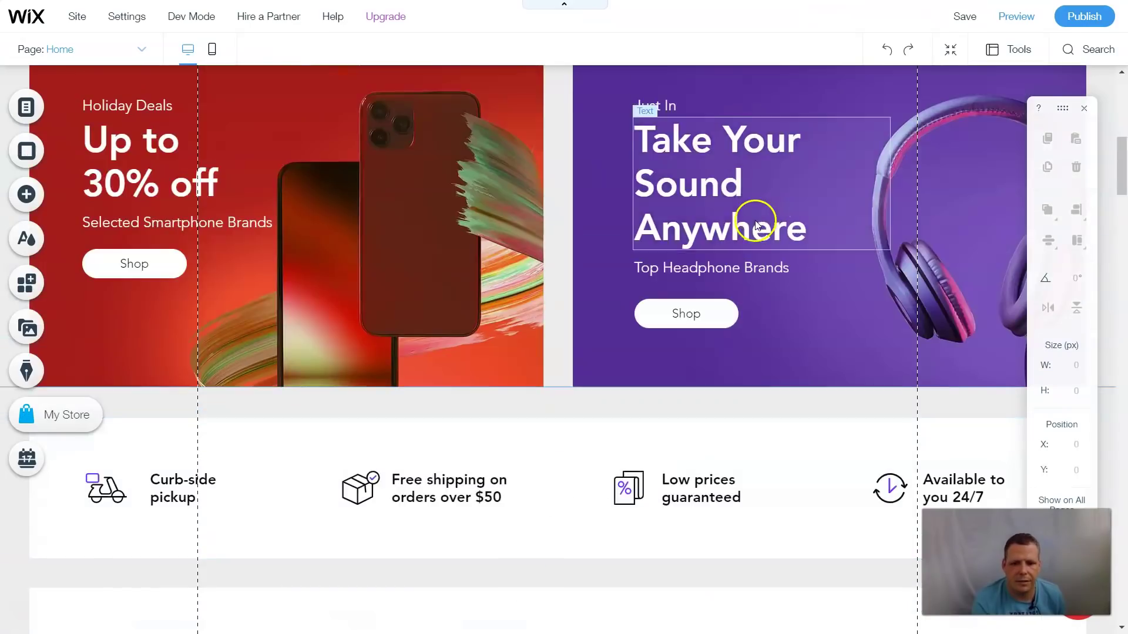
scroll(750, 221, down, 6)
scroll(647, 360, up, 1)
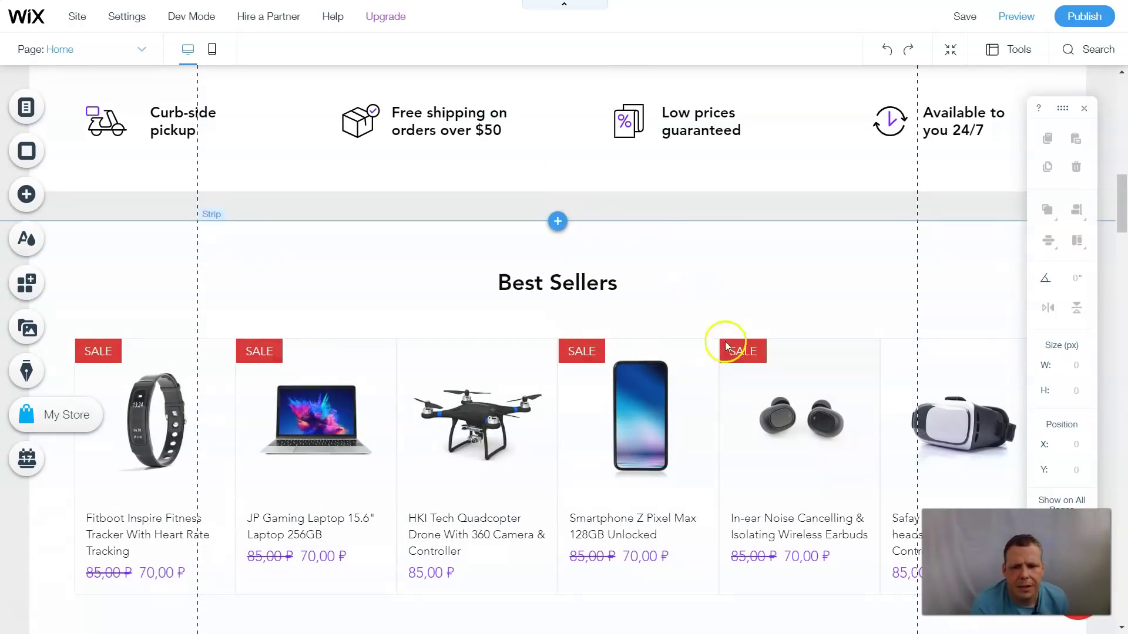
scroll(643, 223, down, 8)
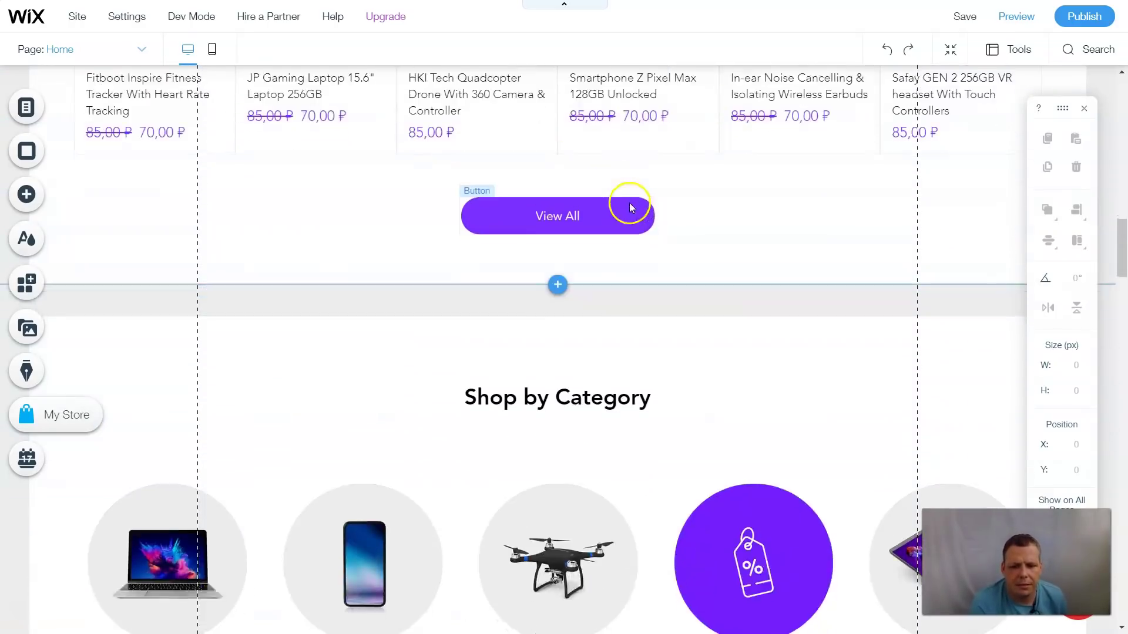
scroll(618, 214, down, 4)
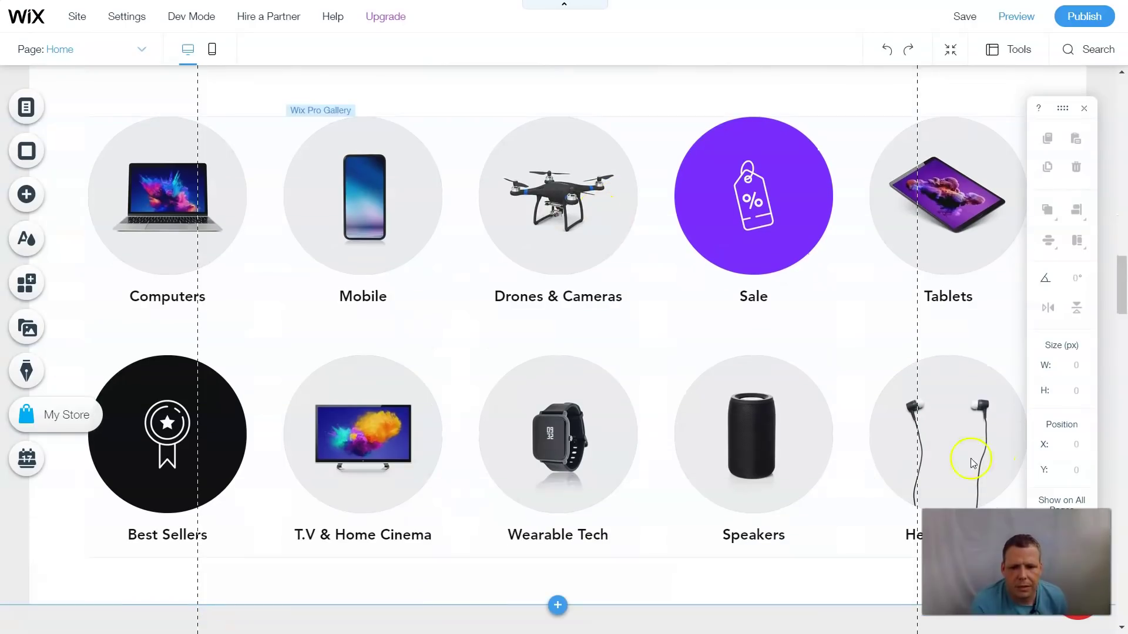
scroll(747, 258, down, 4)
scroll(750, 277, up, 4)
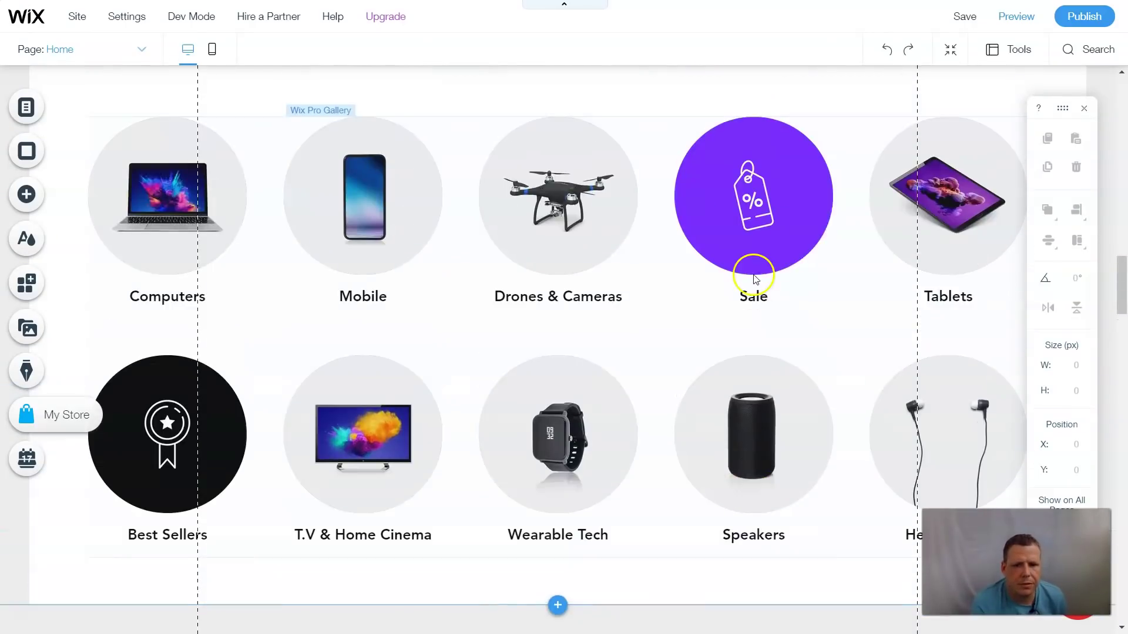
scroll(788, 238, up, 5)
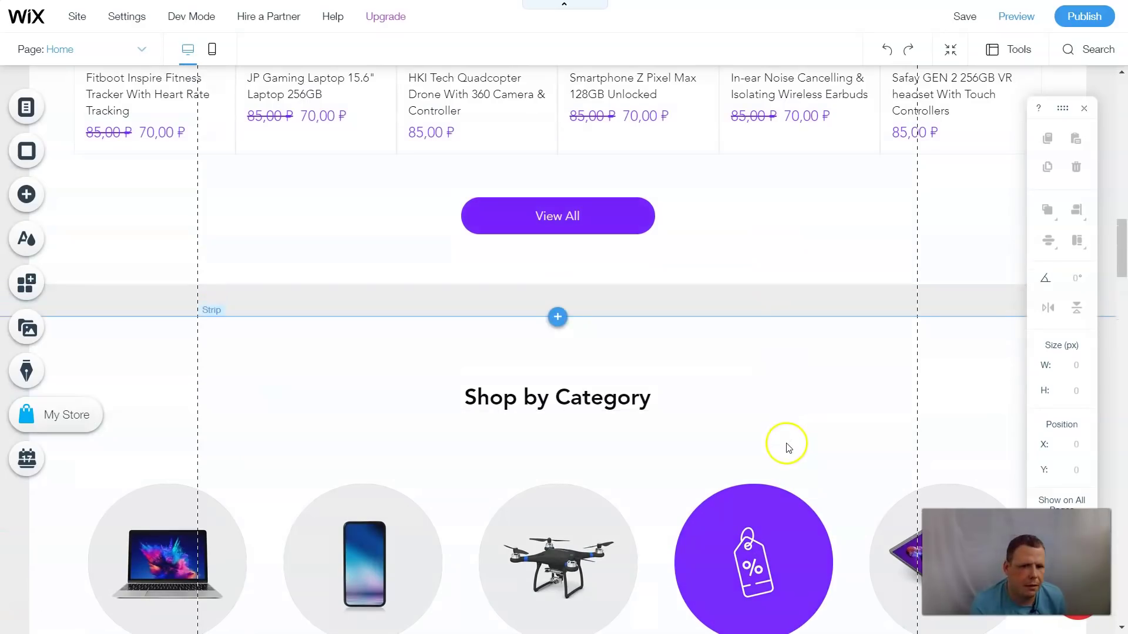
scroll(758, 432, up, 4)
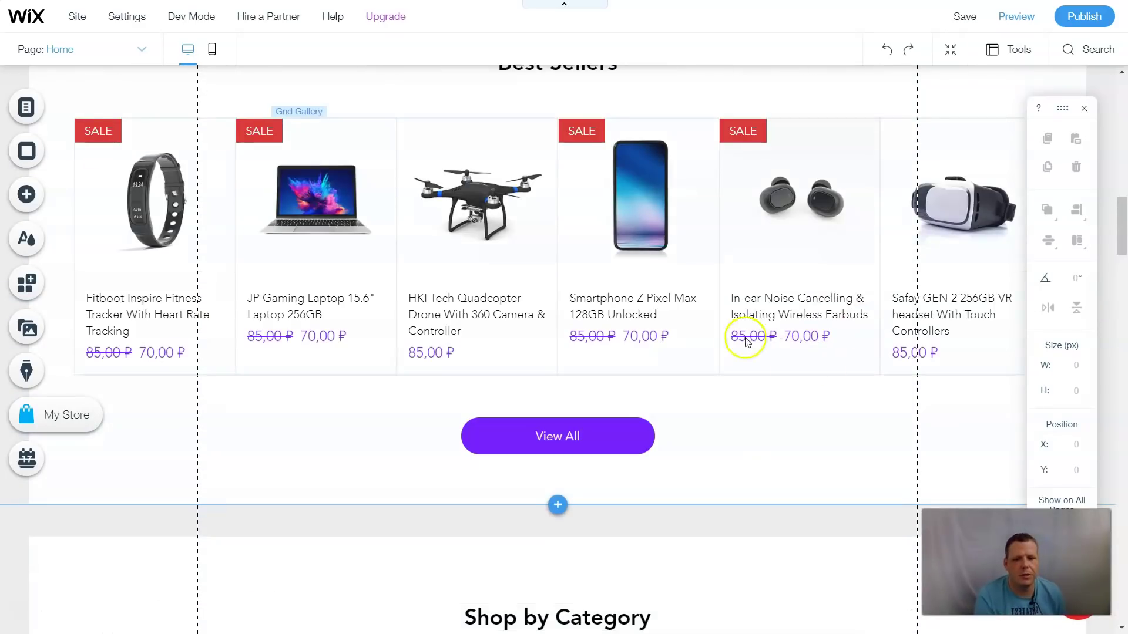
scroll(787, 194, up, 5)
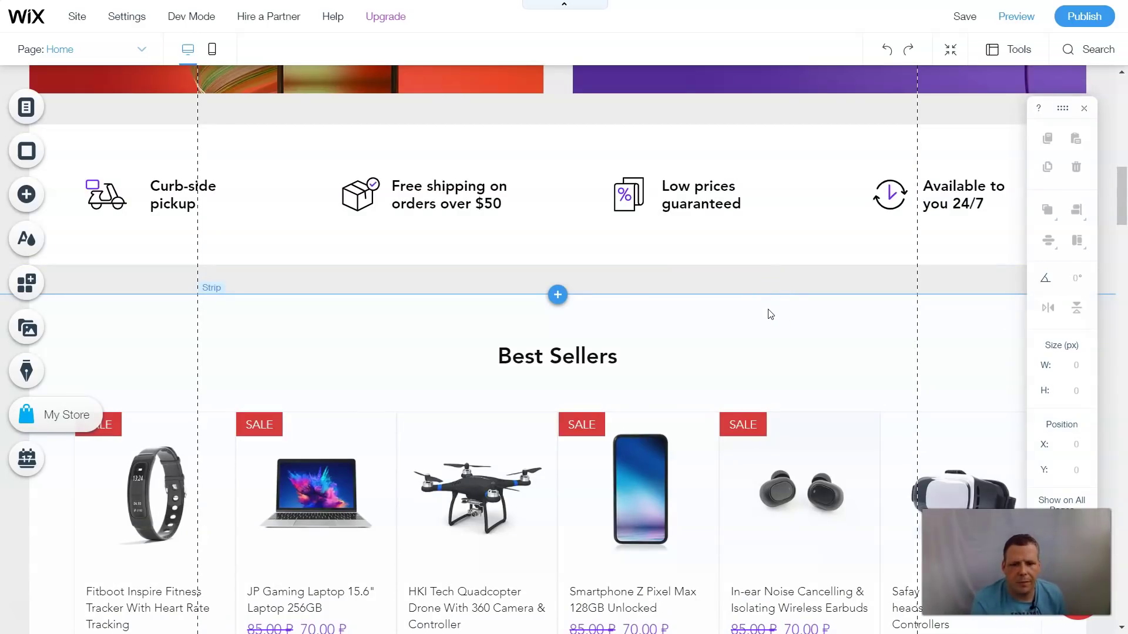
scroll(769, 290, up, 4)
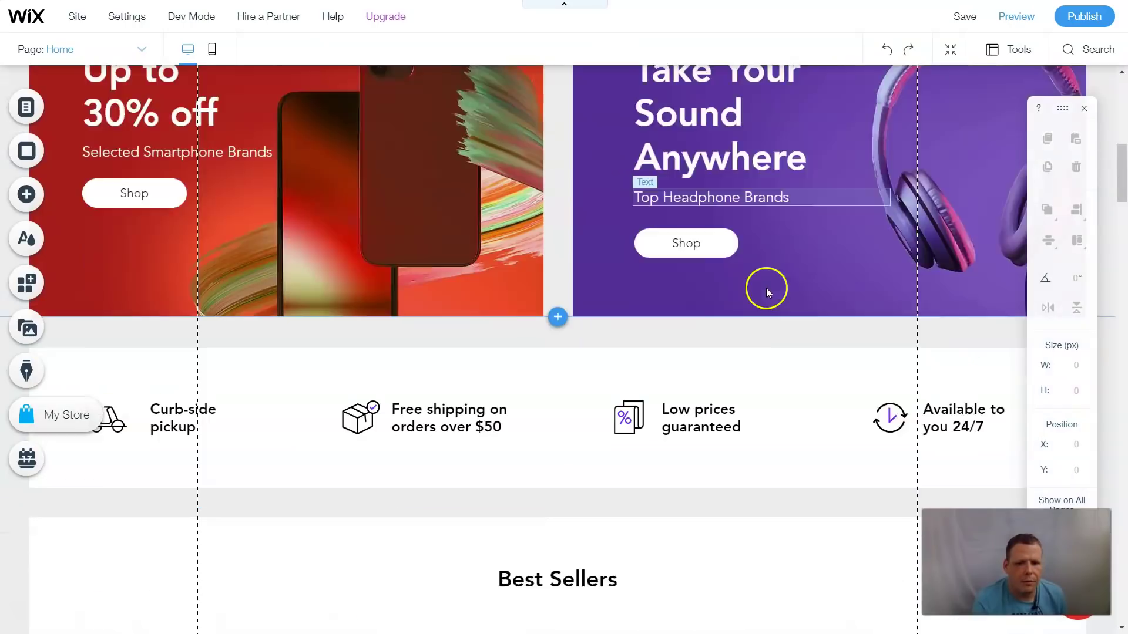
scroll(765, 288, down, 6)
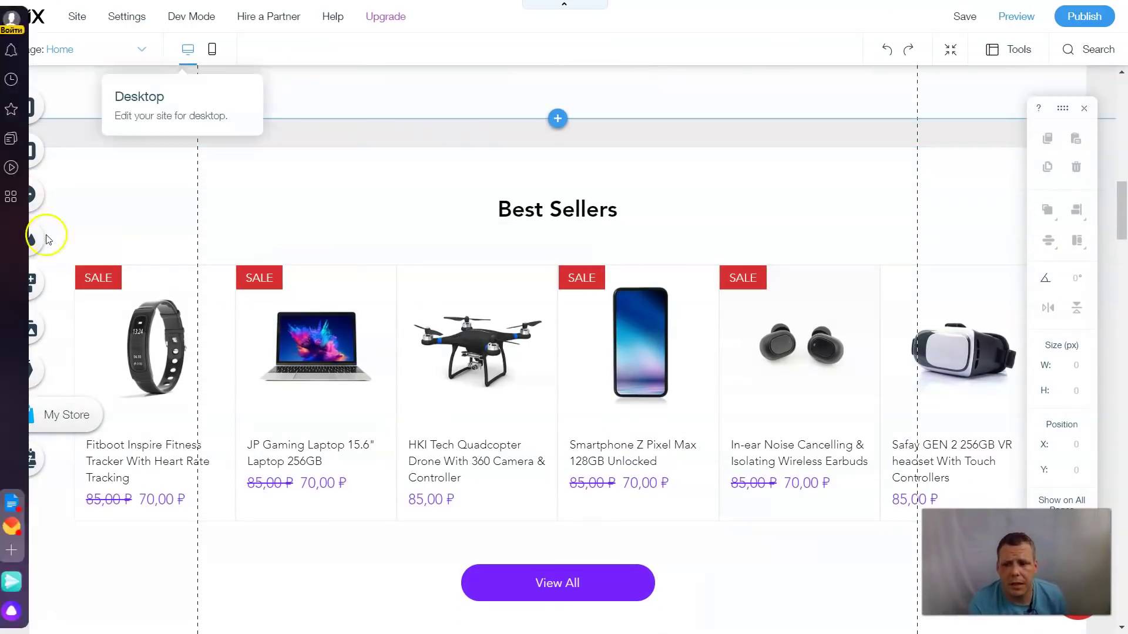
Search the Wix App Market for "birth" and open the Birthday Club app's page.
click(26, 288)
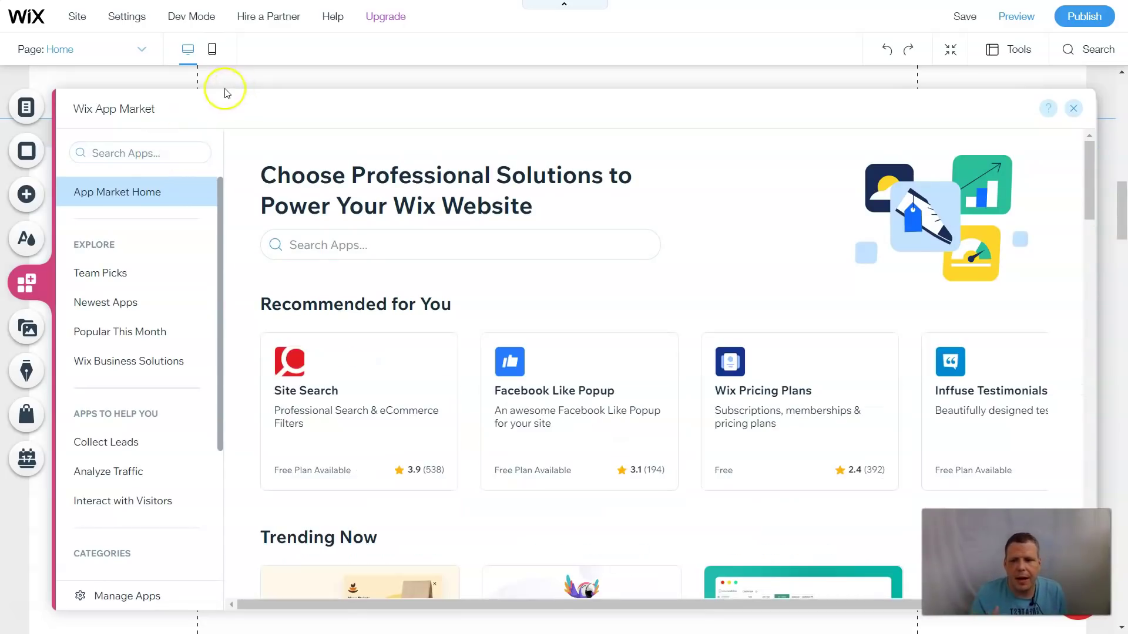
click(171, 154)
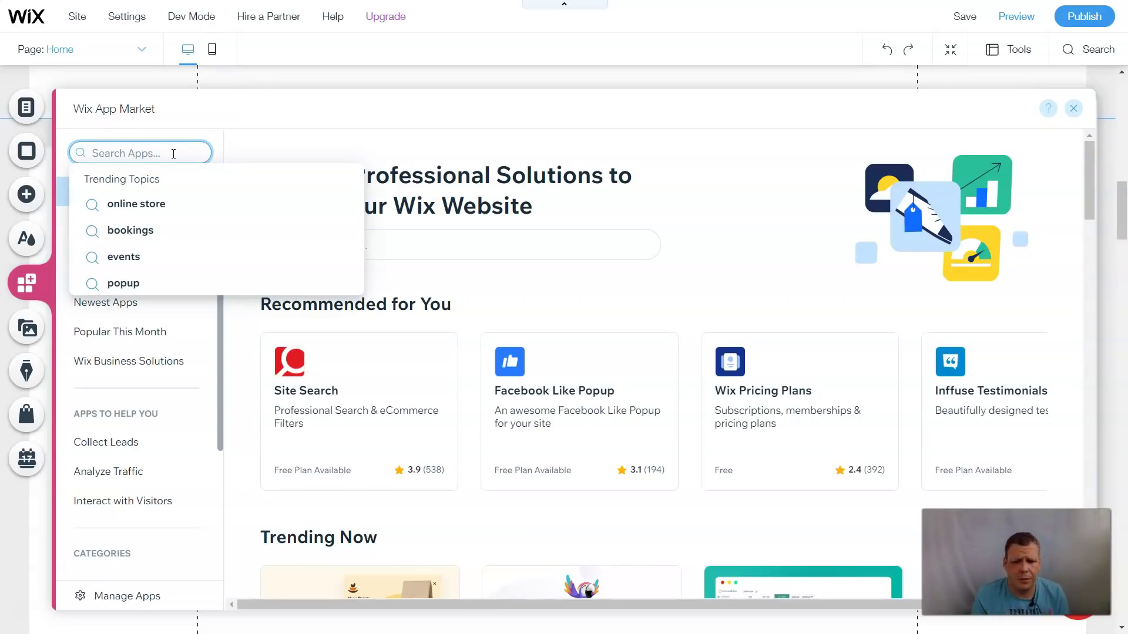
text(birth)
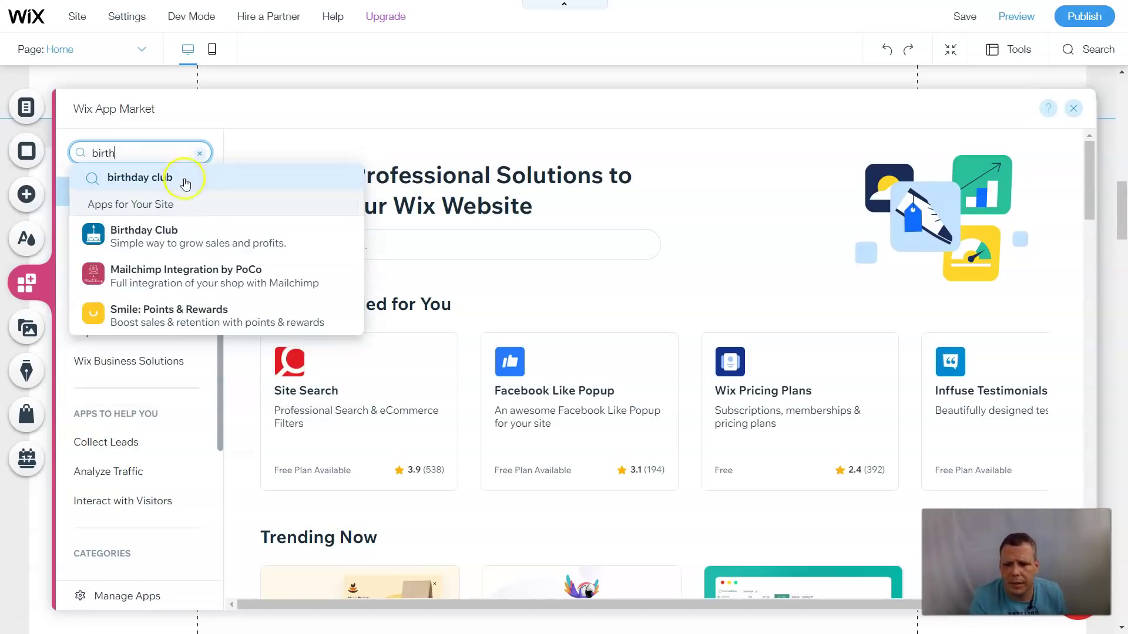
click(188, 241)
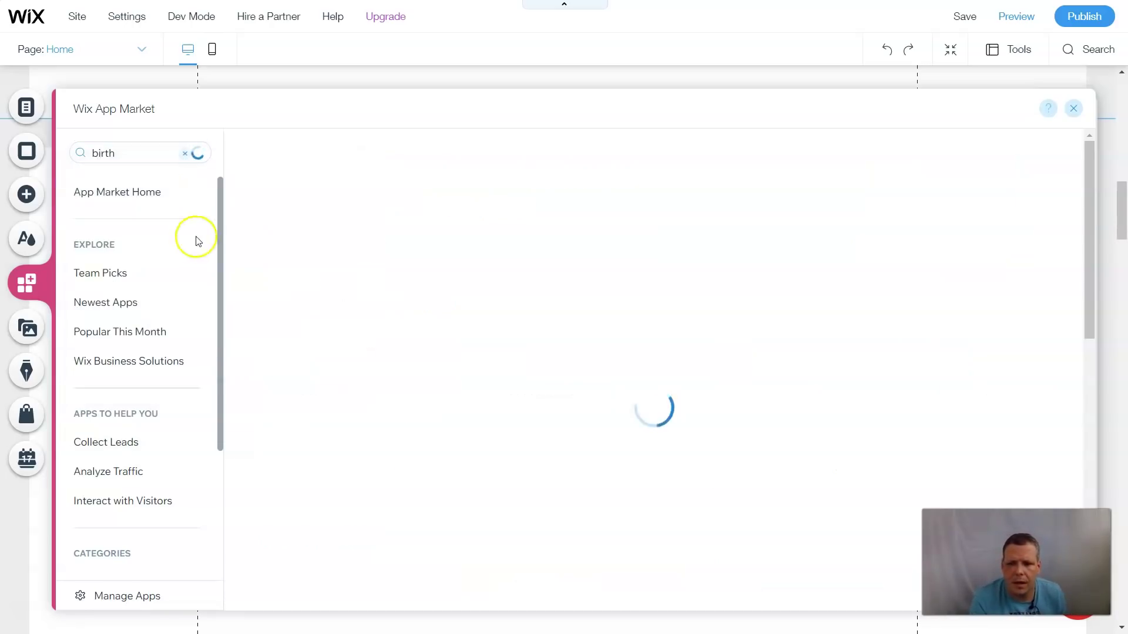
Add the Birthday Club app to the site and accept its requested permissions.
click(378, 408)
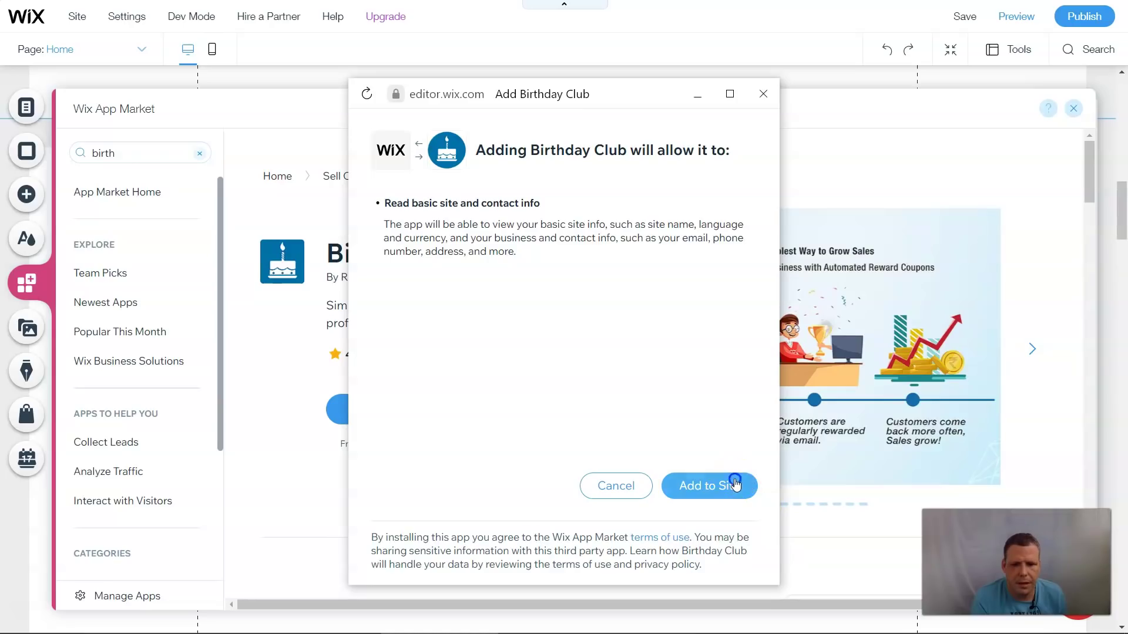
click(734, 484)
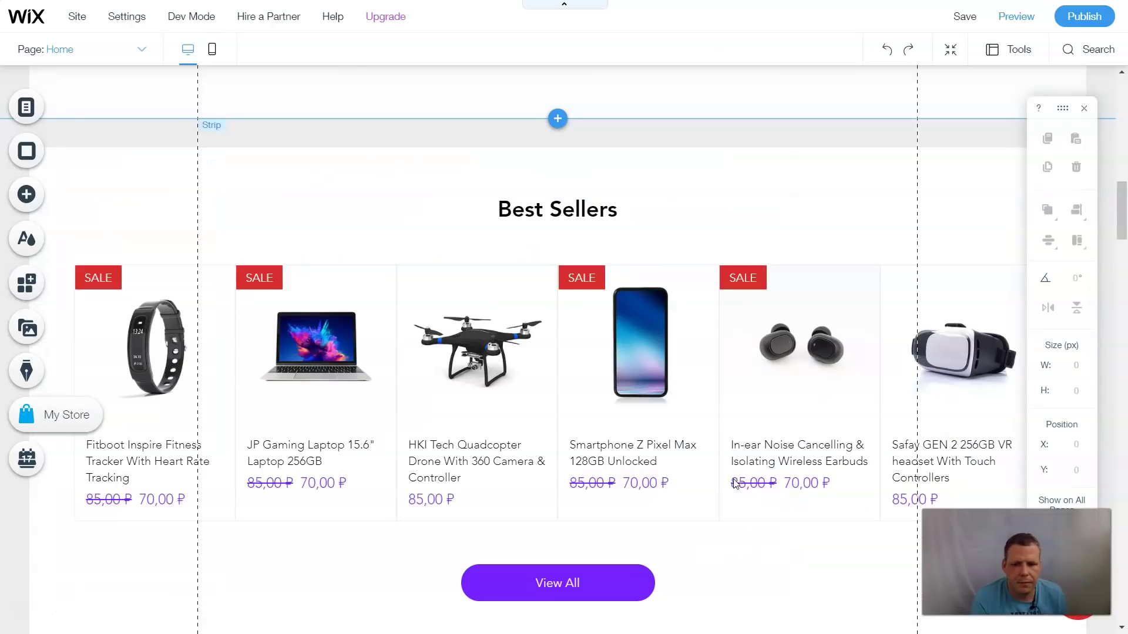
click(811, 460)
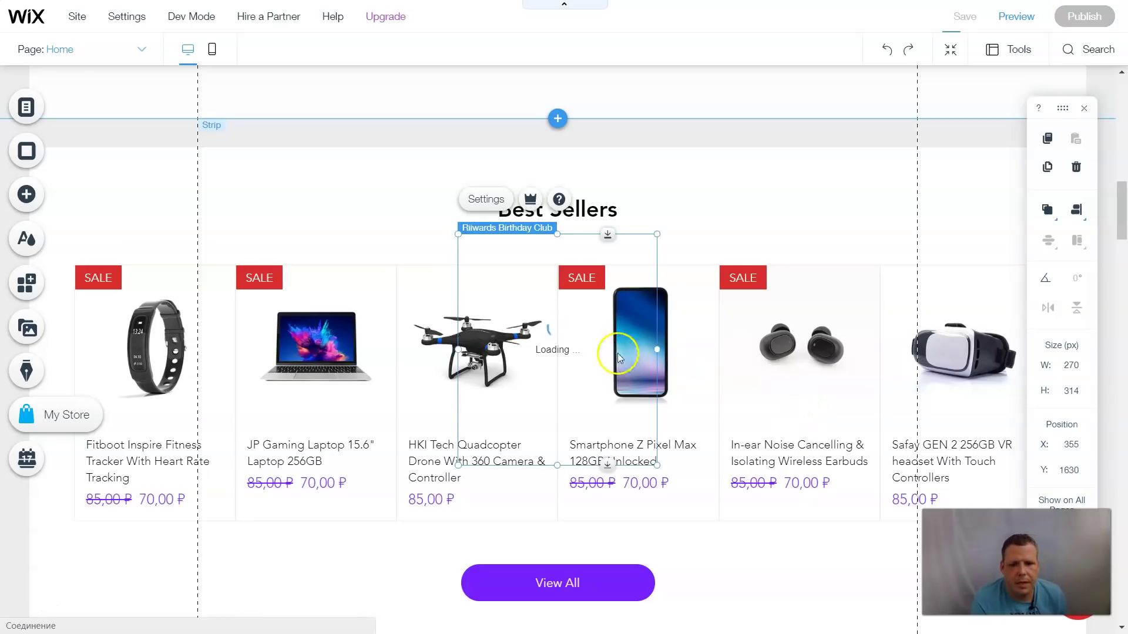
Delete the duplicate Birthday Club sign-up form overlapping the upper edge of the Best Sellers section.
click(567, 337)
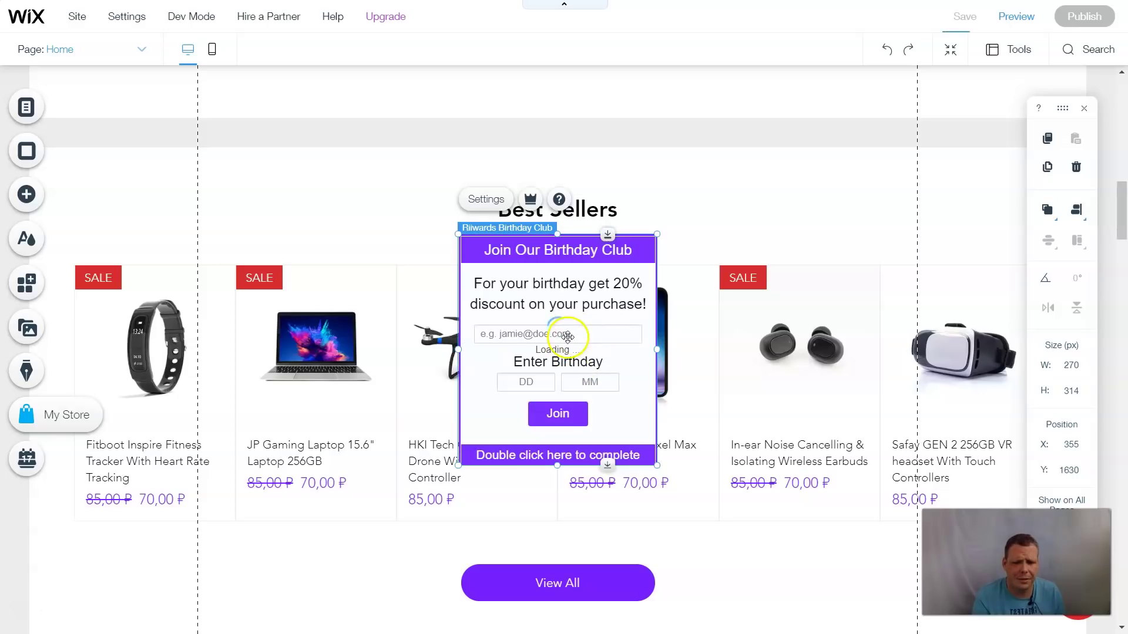
drag(692, 177, 775, 178)
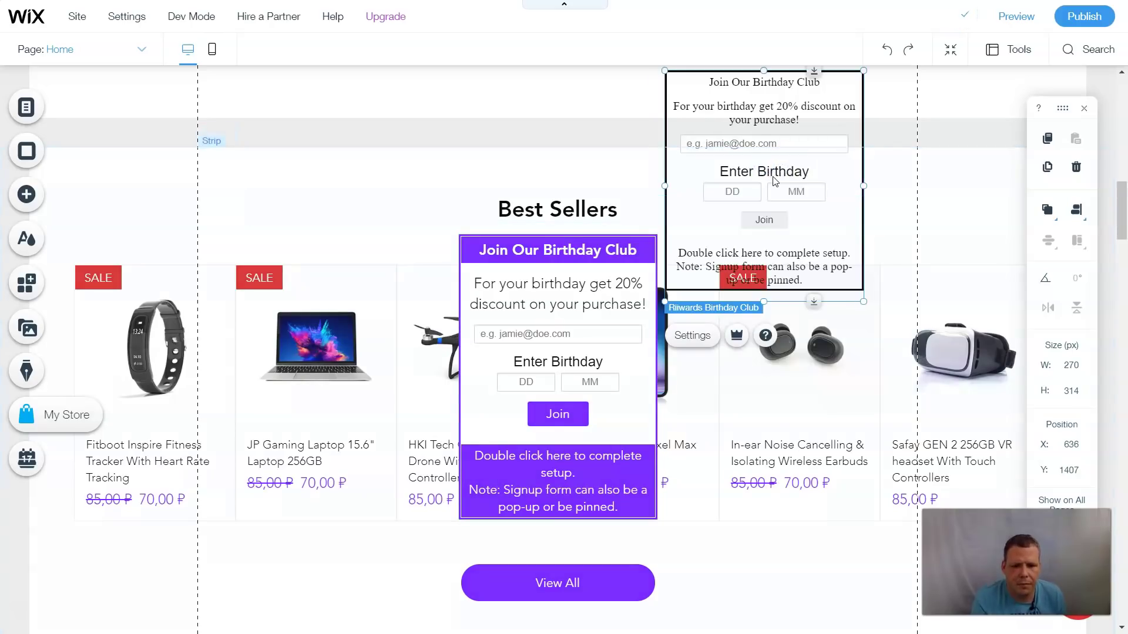
click(775, 171)
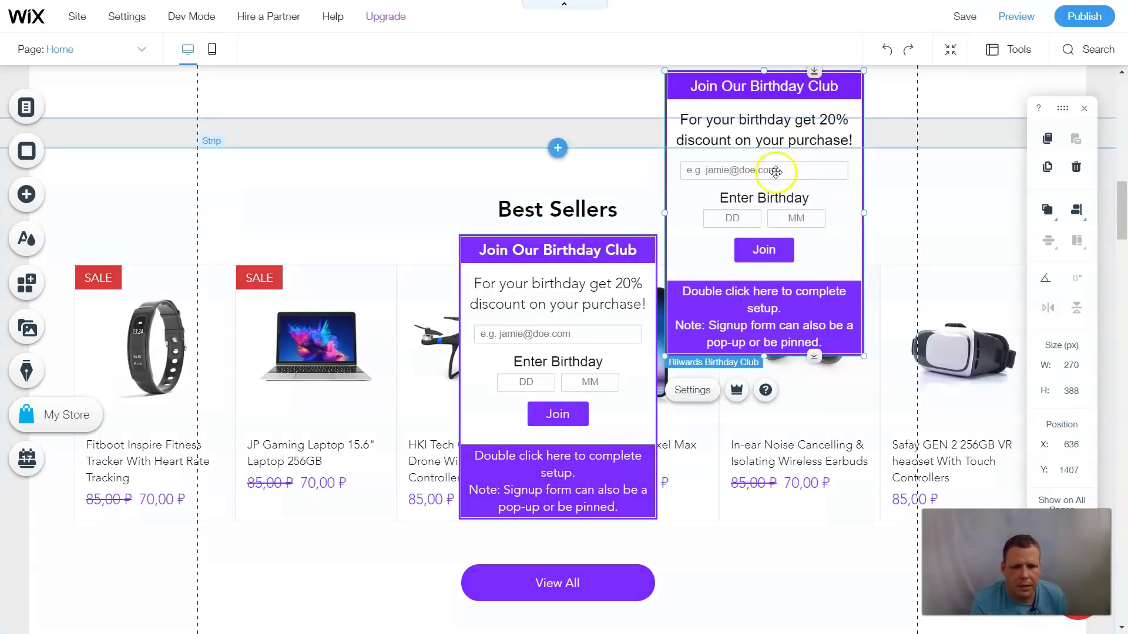
right_click(772, 180)
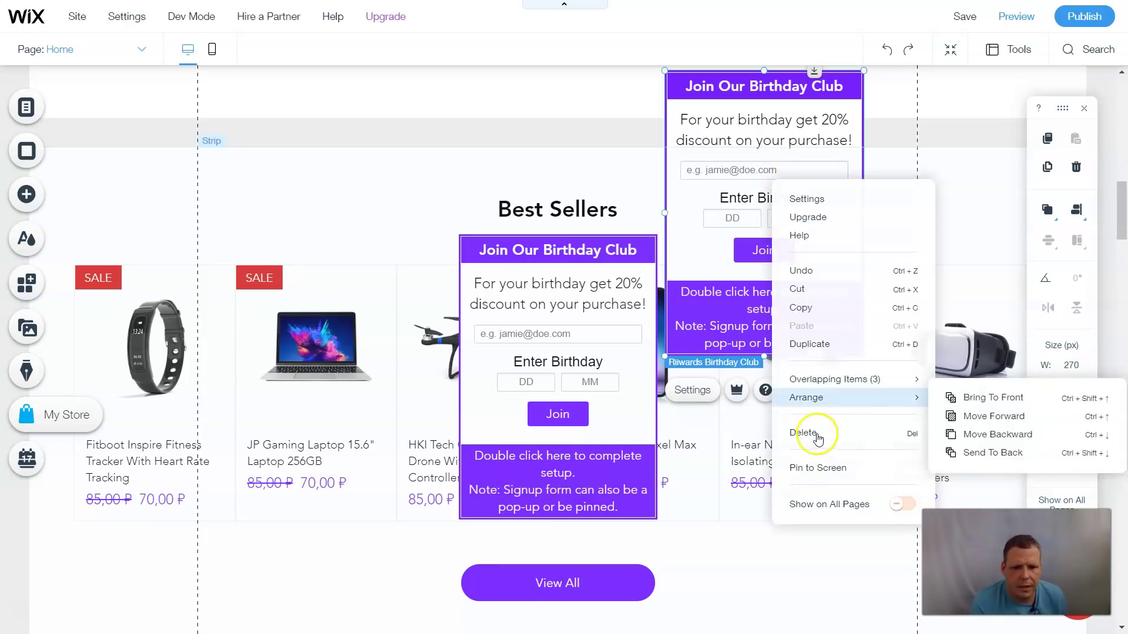
click(790, 433)
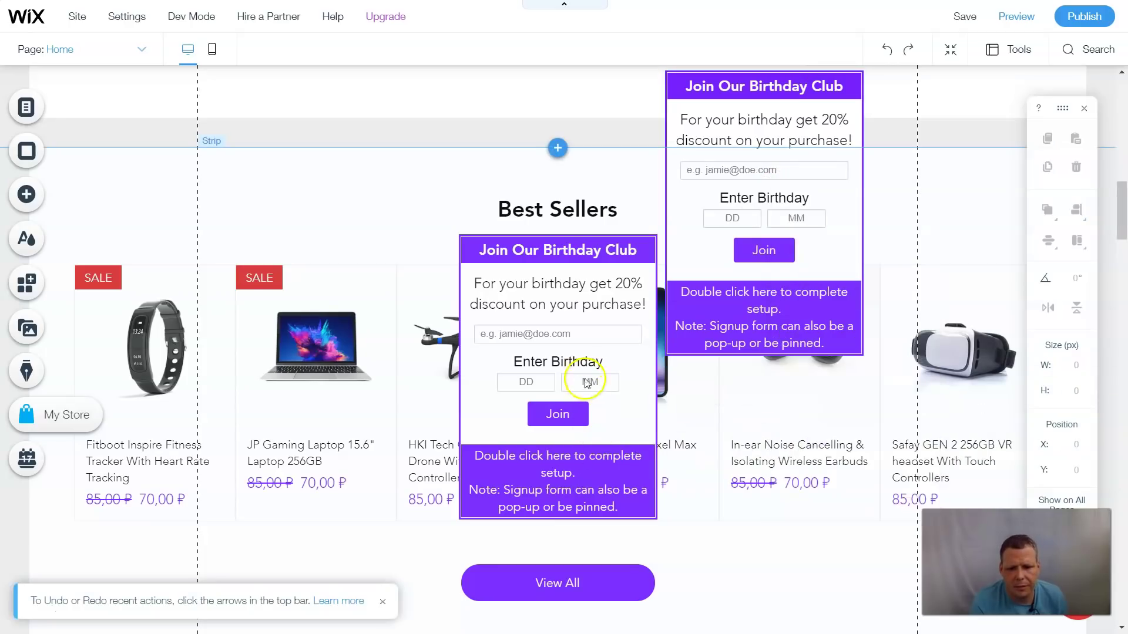
Move the remaining Birthday Club form to just below the email Subscribe section, at about X 343, Y 5883.
click(555, 354)
drag(613, 320, 770, 282)
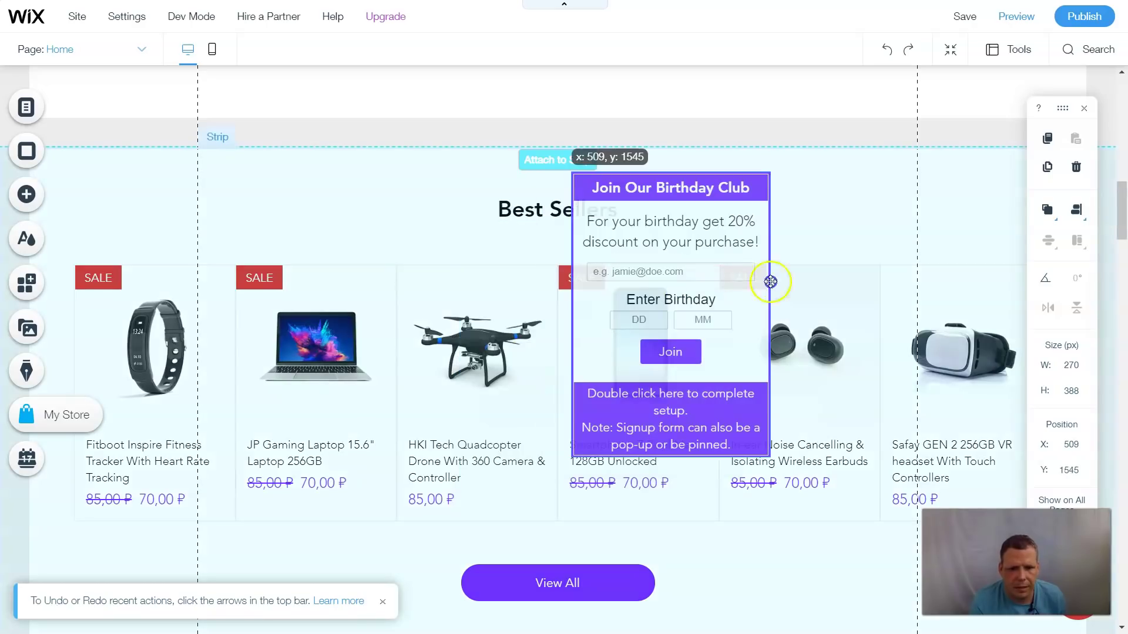
drag(791, 356, 529, 382)
scroll(787, 387, down, 8)
scroll(781, 383, down, 15)
scroll(780, 382, down, 10)
scroll(777, 367, up, 7)
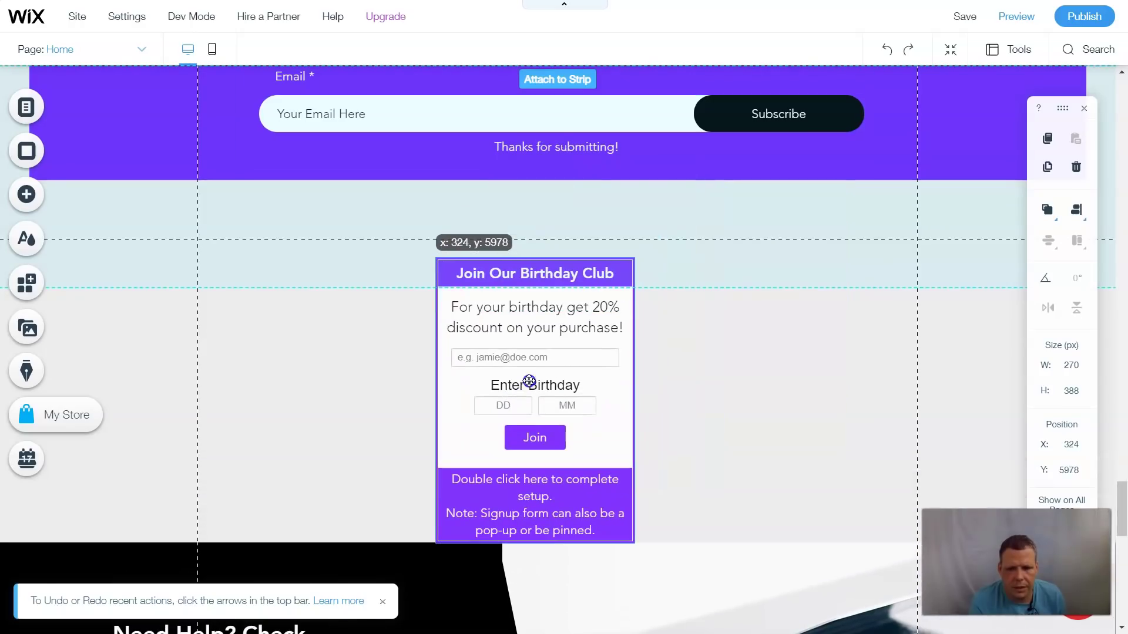
drag(576, 271, 543, 312)
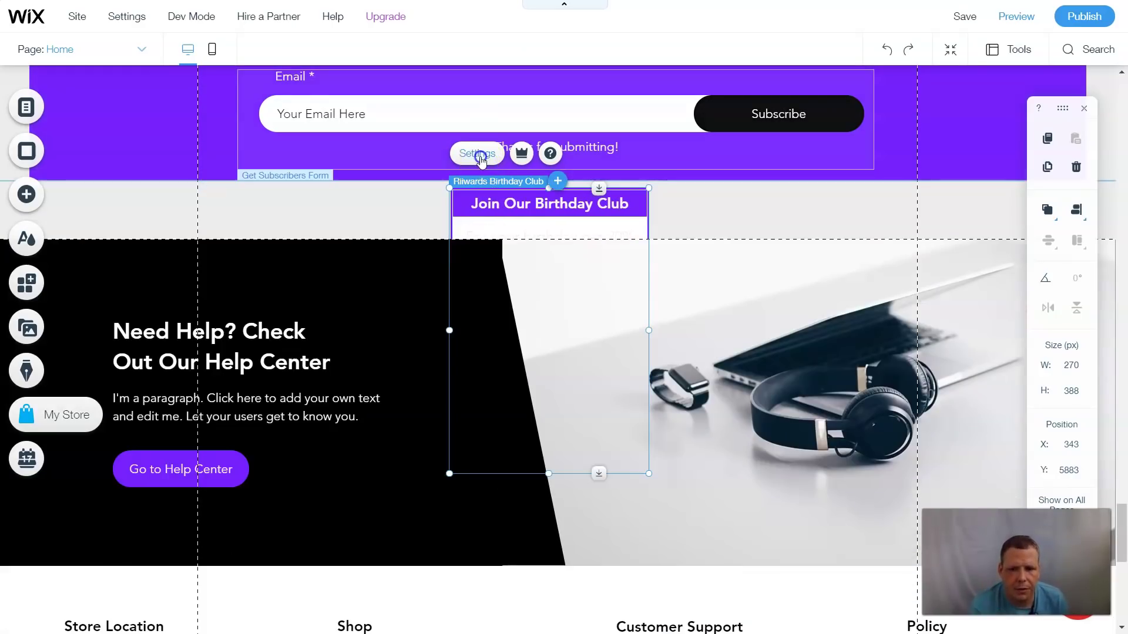
Complete the form's business info with the contact email, business name "Your electronic" and Online Store, agreeing to the terms.
click(479, 154)
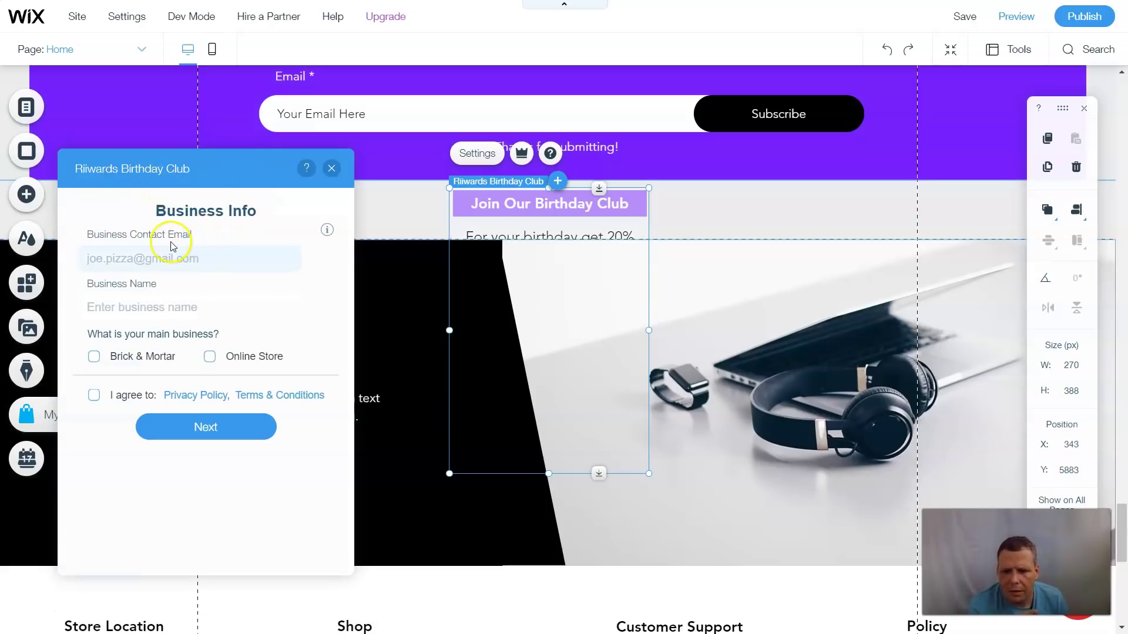
click(176, 268)
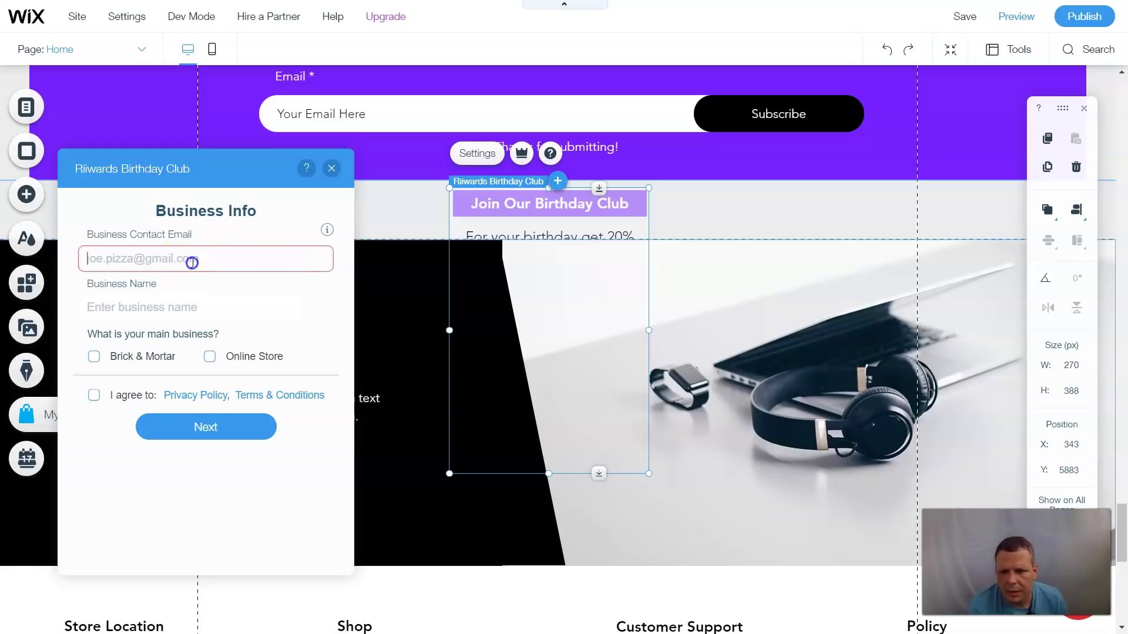
click(242, 280)
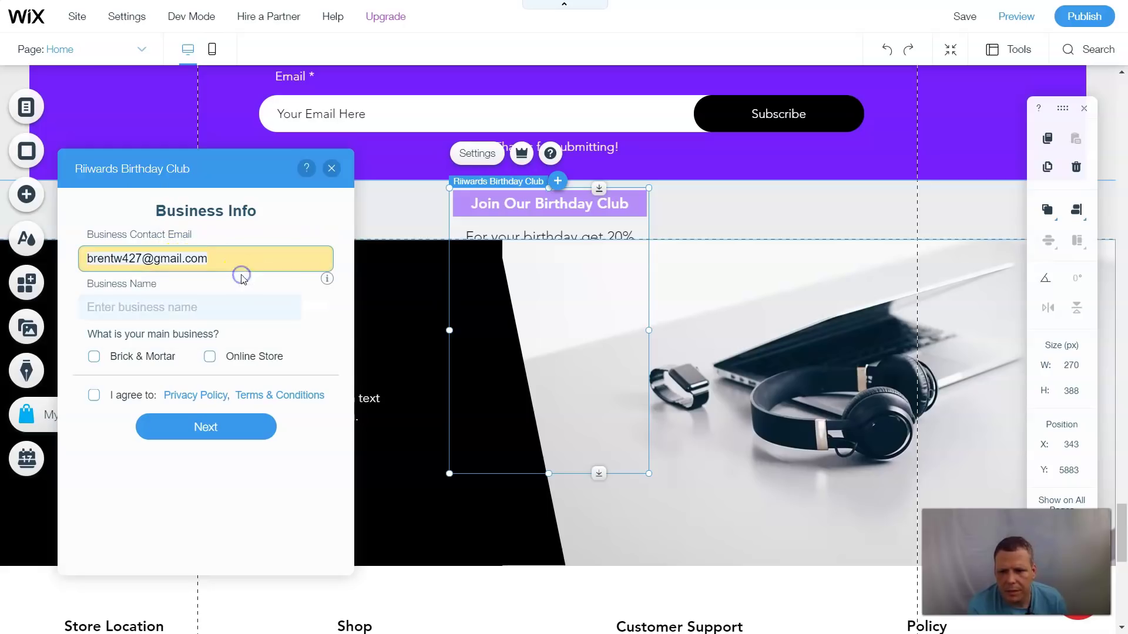
click(232, 305)
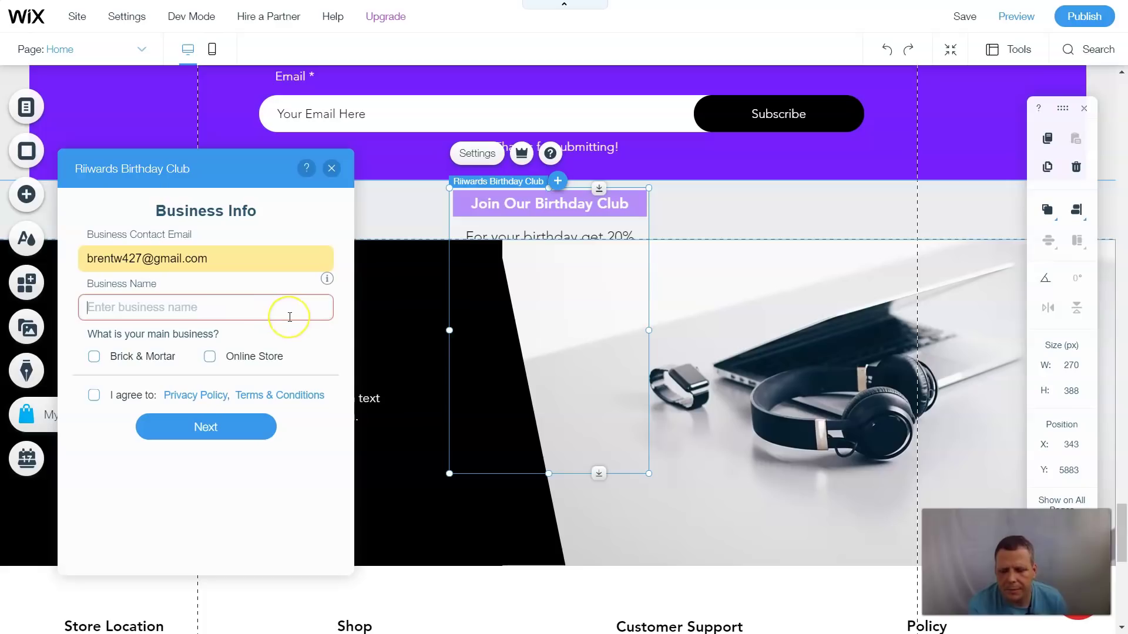
text(Your electronic)
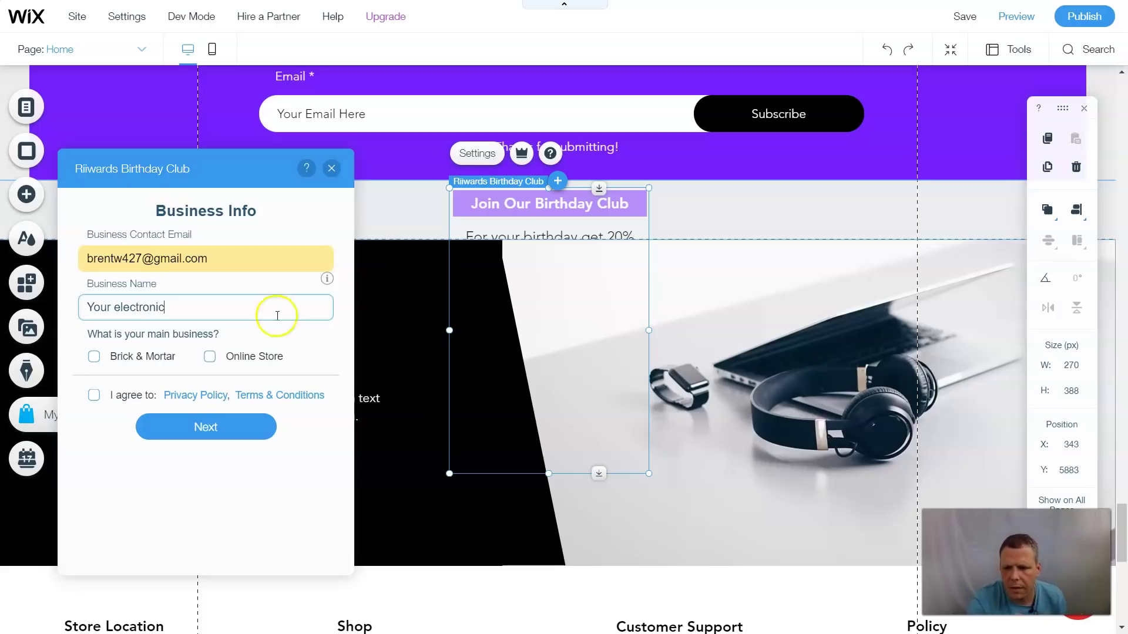
click(212, 359)
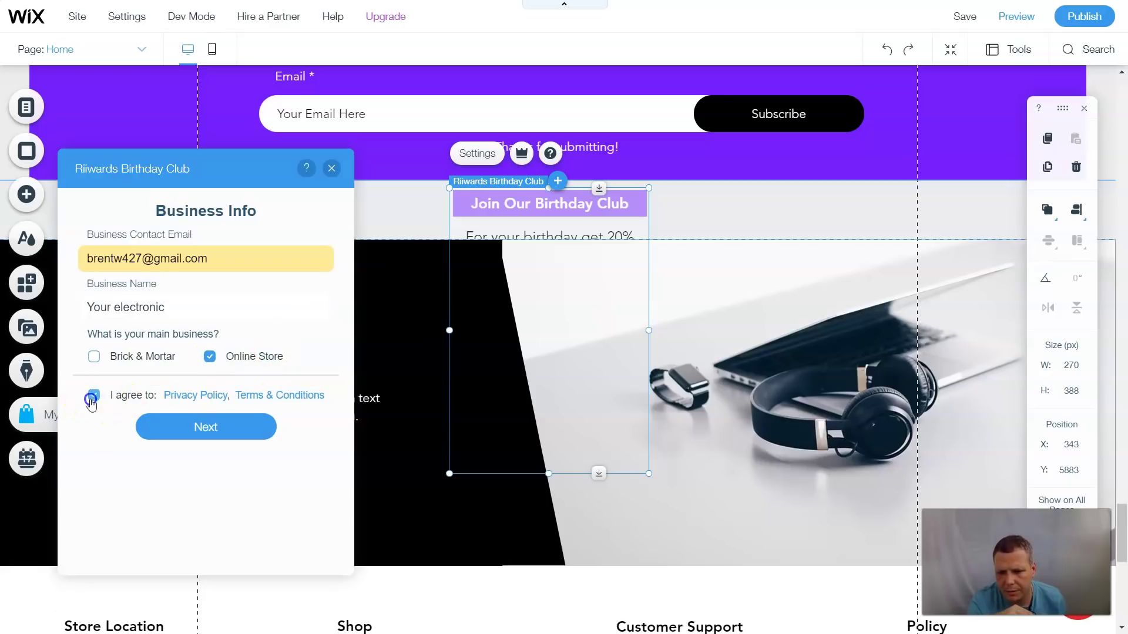
click(202, 427)
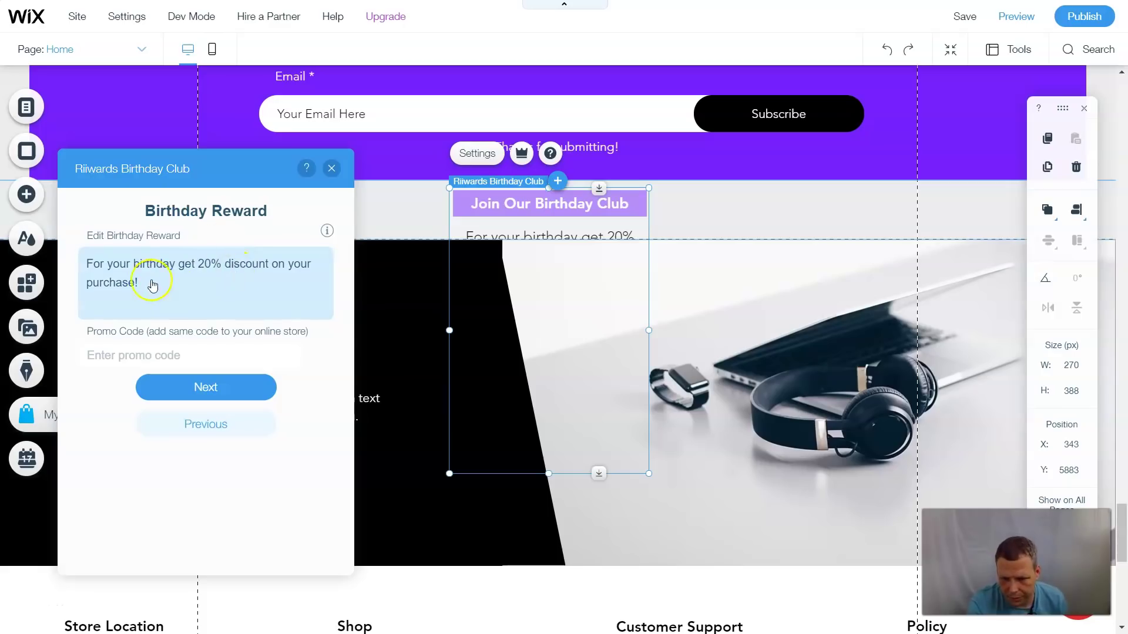
Change the birthday reward text to a 50% discount, add promo code GGFDS100, and finish the Birthday Club setup.
click(210, 281)
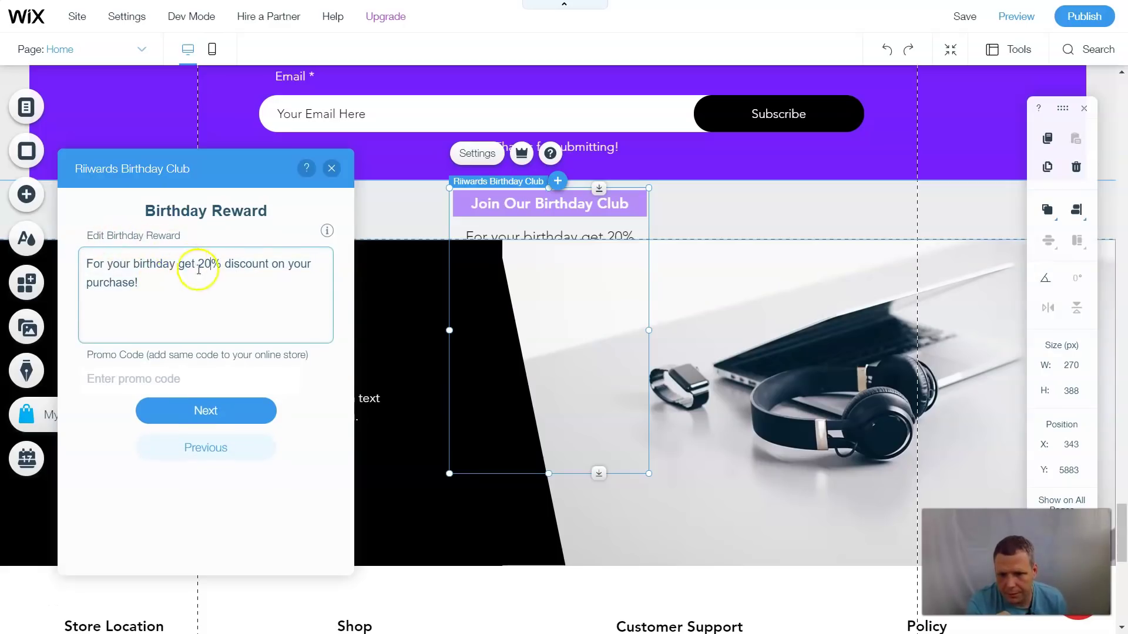
key(BackSpace)
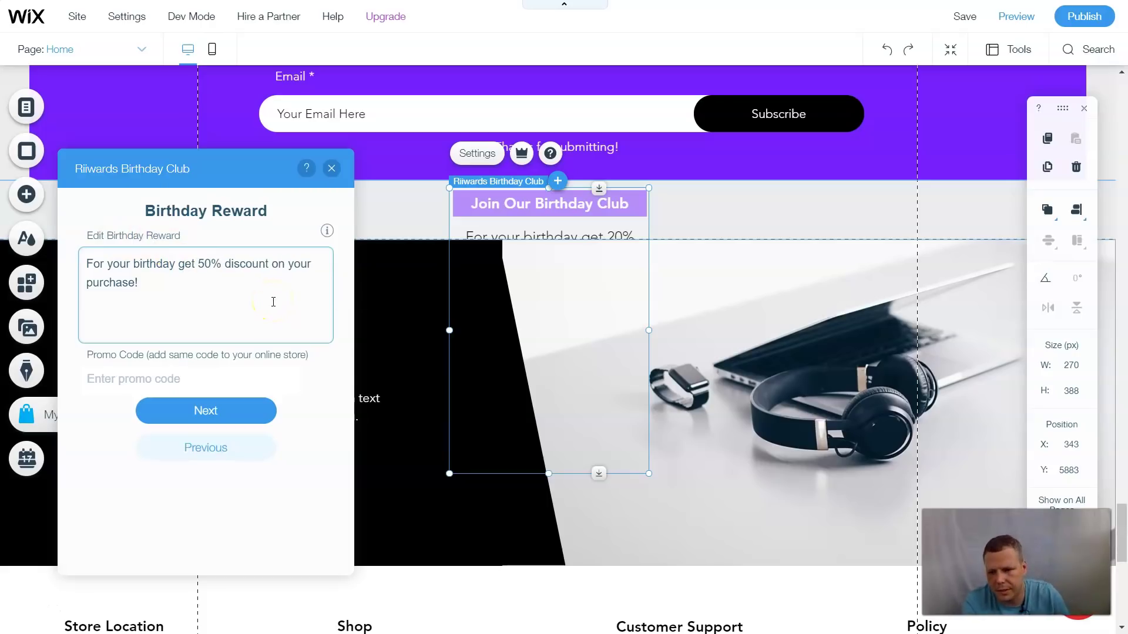
click(160, 381)
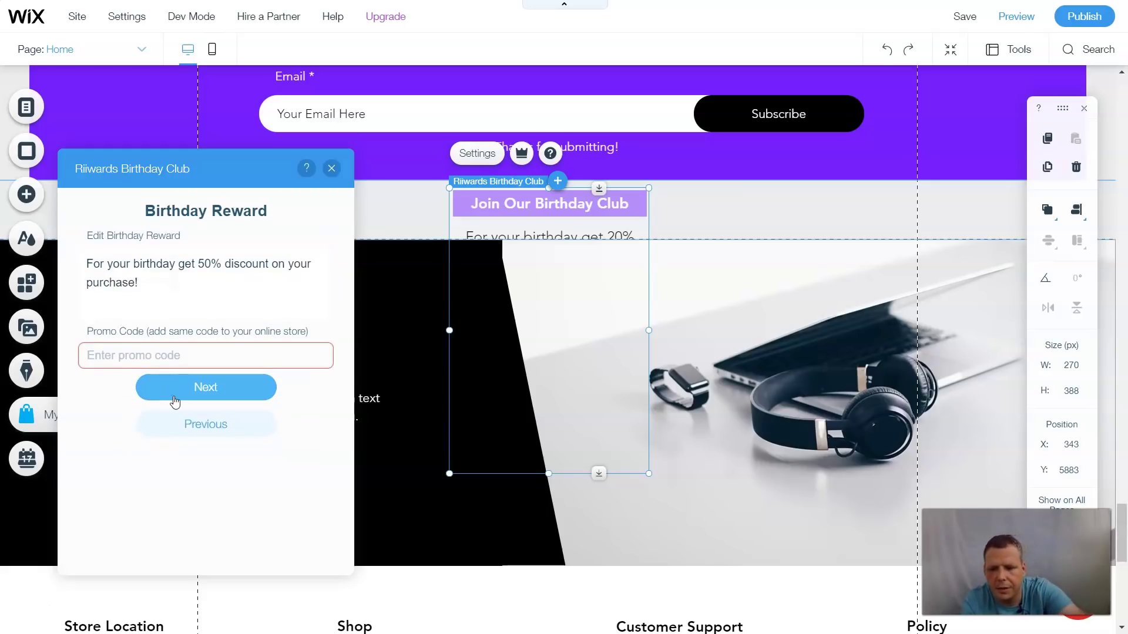
text(G)
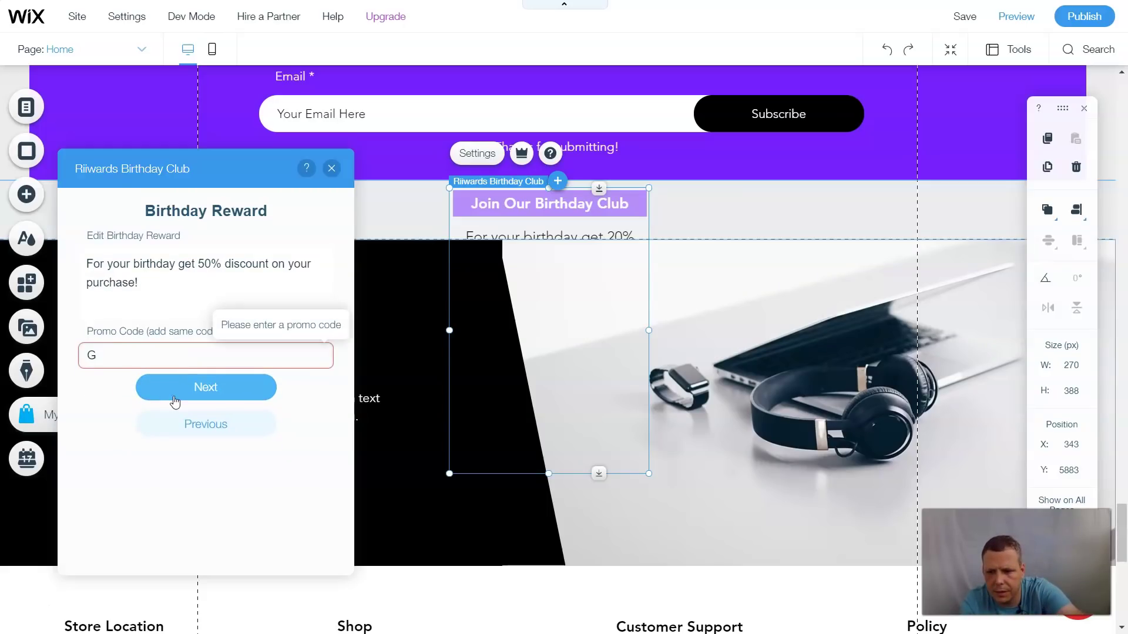
text(GFDS100)
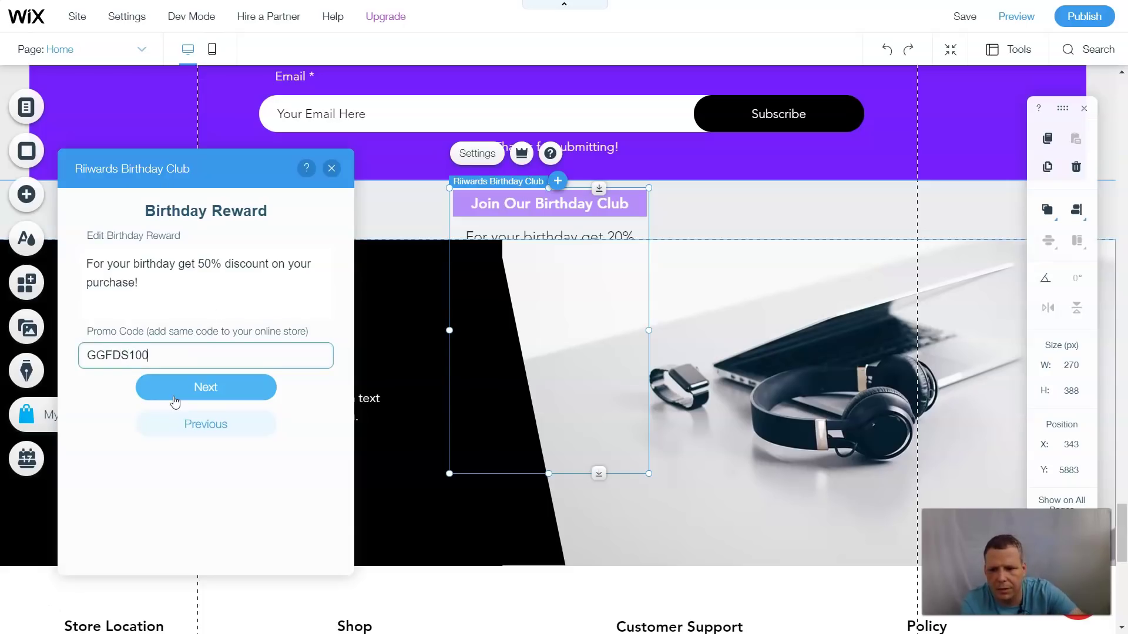
click(167, 398)
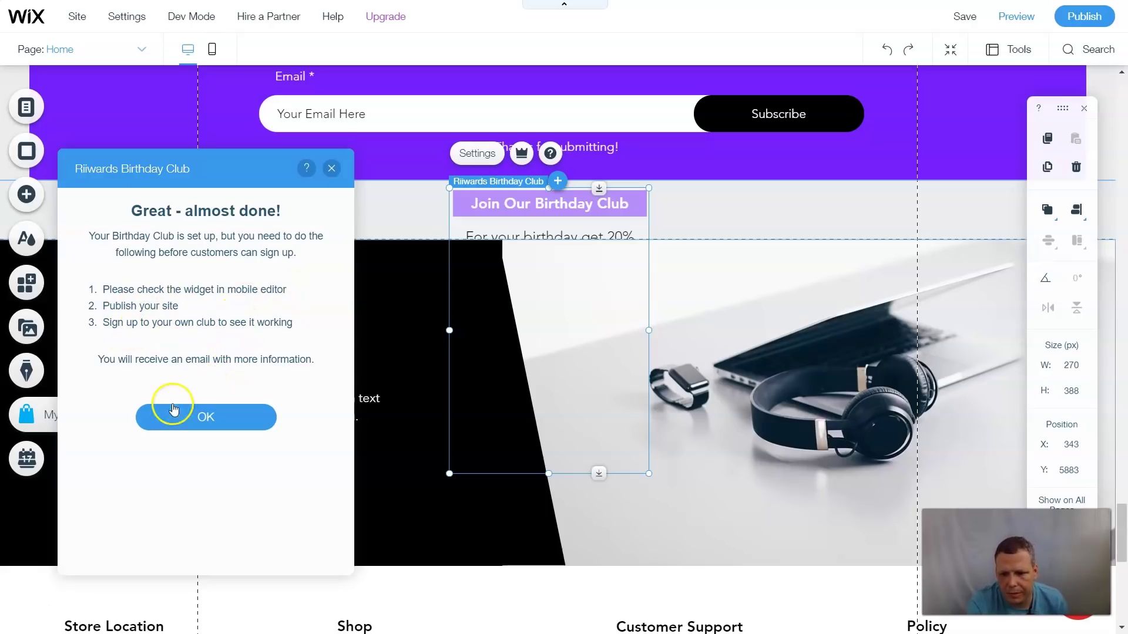
click(199, 413)
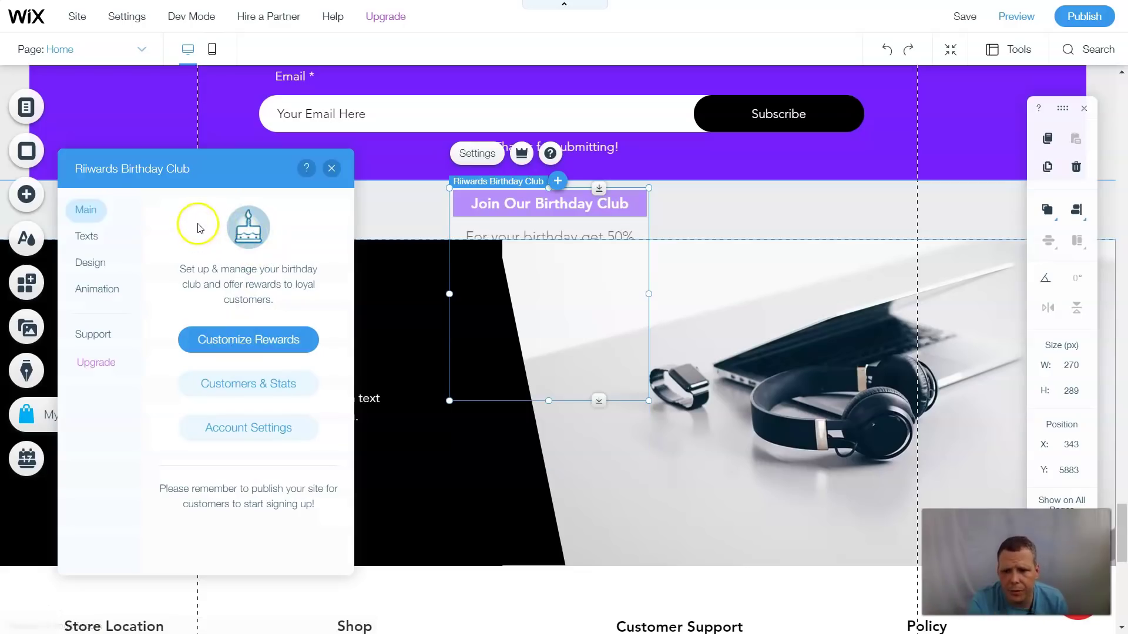
Open the Signup Reward for editing in the reward customization and set it to expire after 7 days.
click(247, 342)
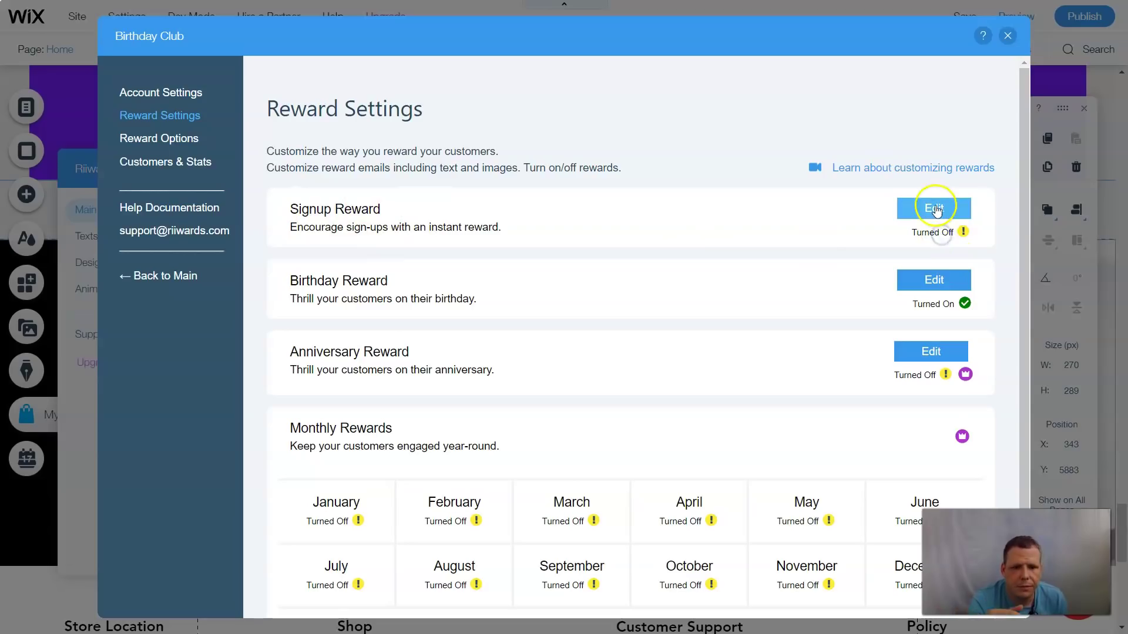
click(934, 208)
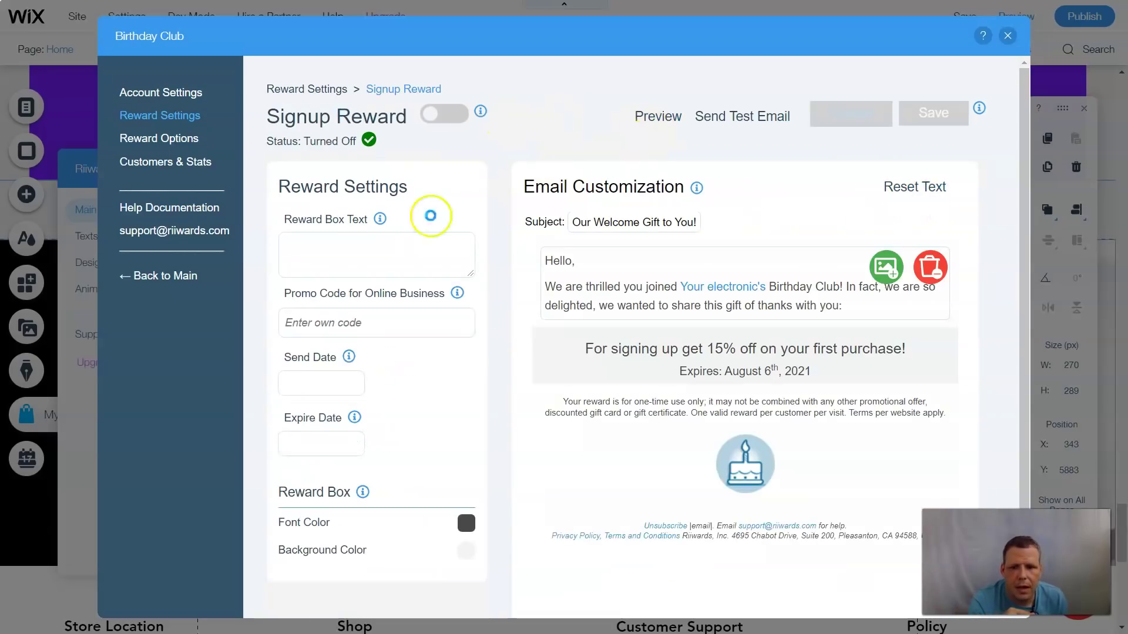
drag(356, 263, 263, 247)
click(380, 276)
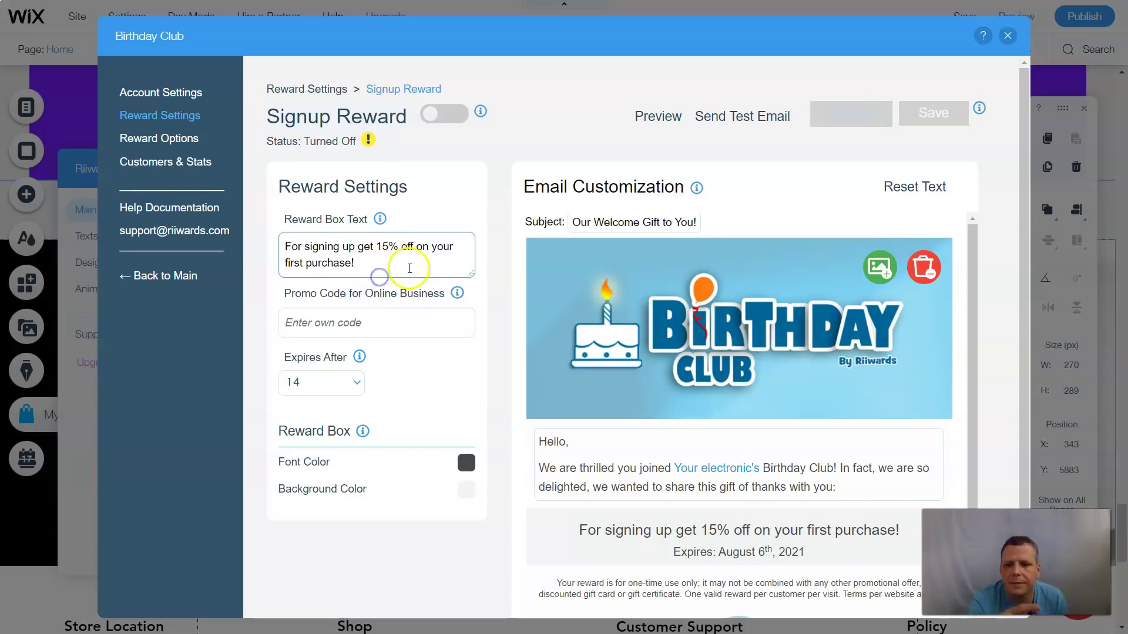
click(380, 329)
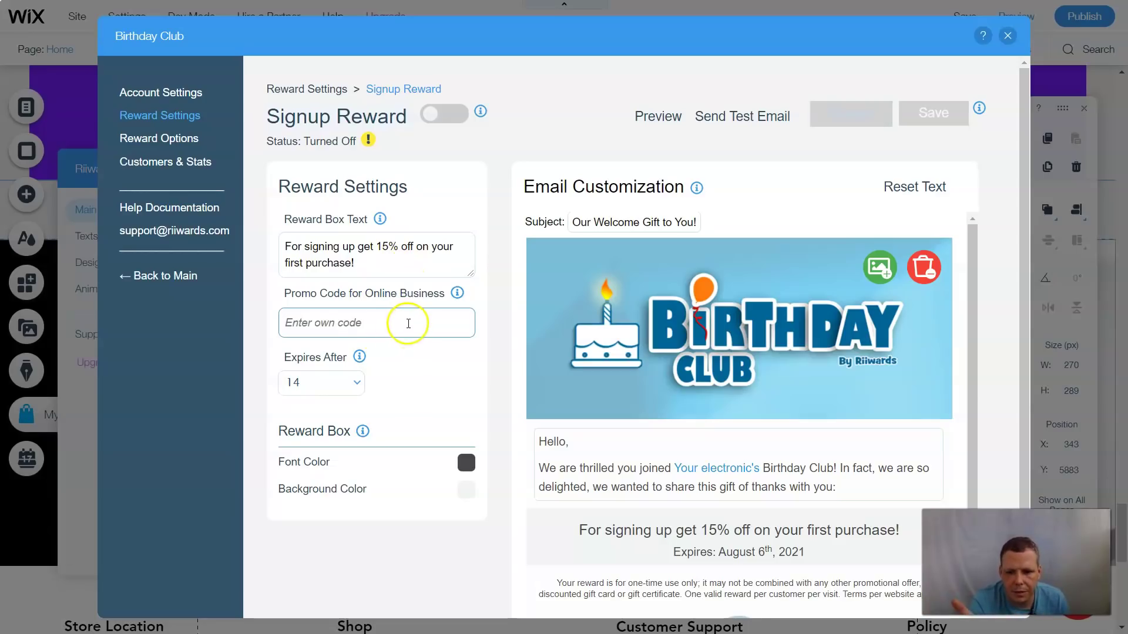
click(352, 382)
click(344, 367)
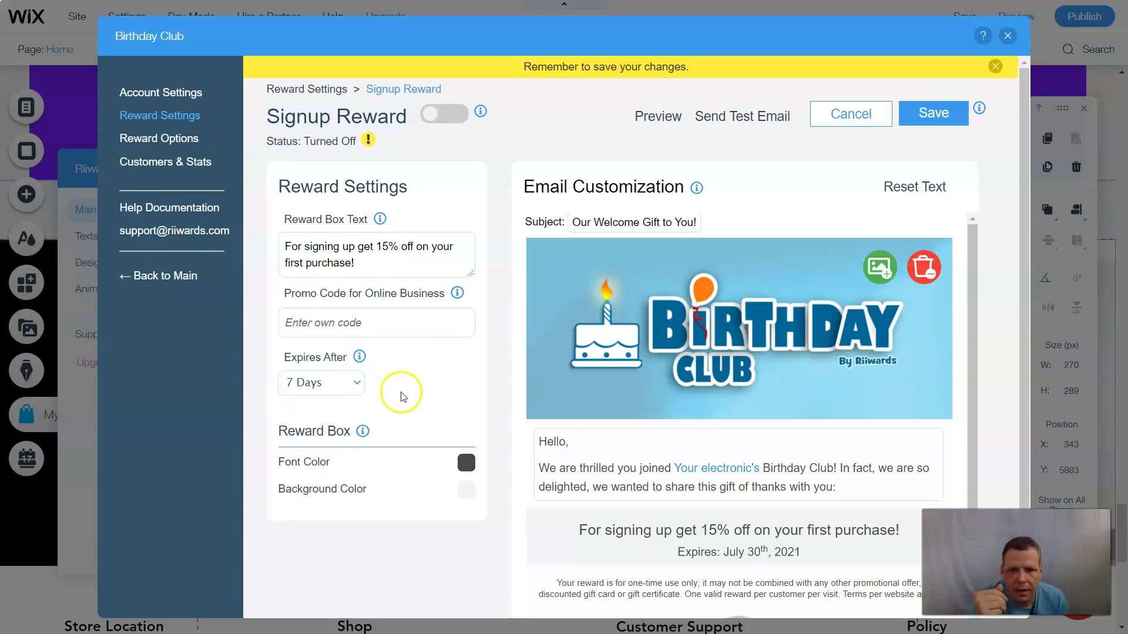
Set the Signup Reward box's font color to purple and background to teal, and reset the email text.
click(469, 472)
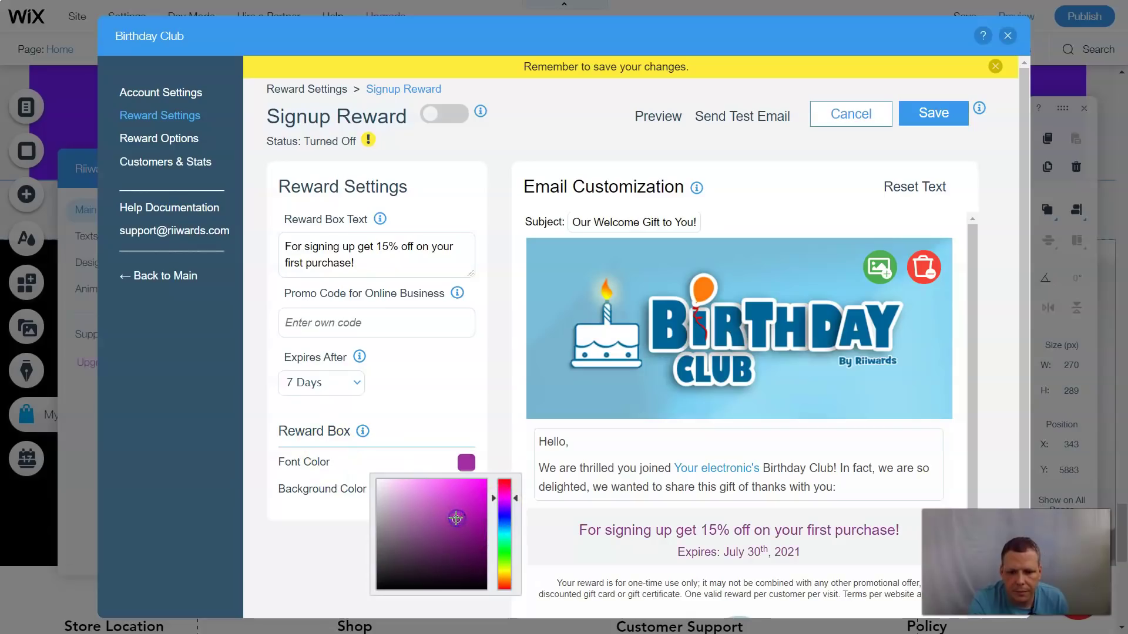
click(297, 536)
click(467, 490)
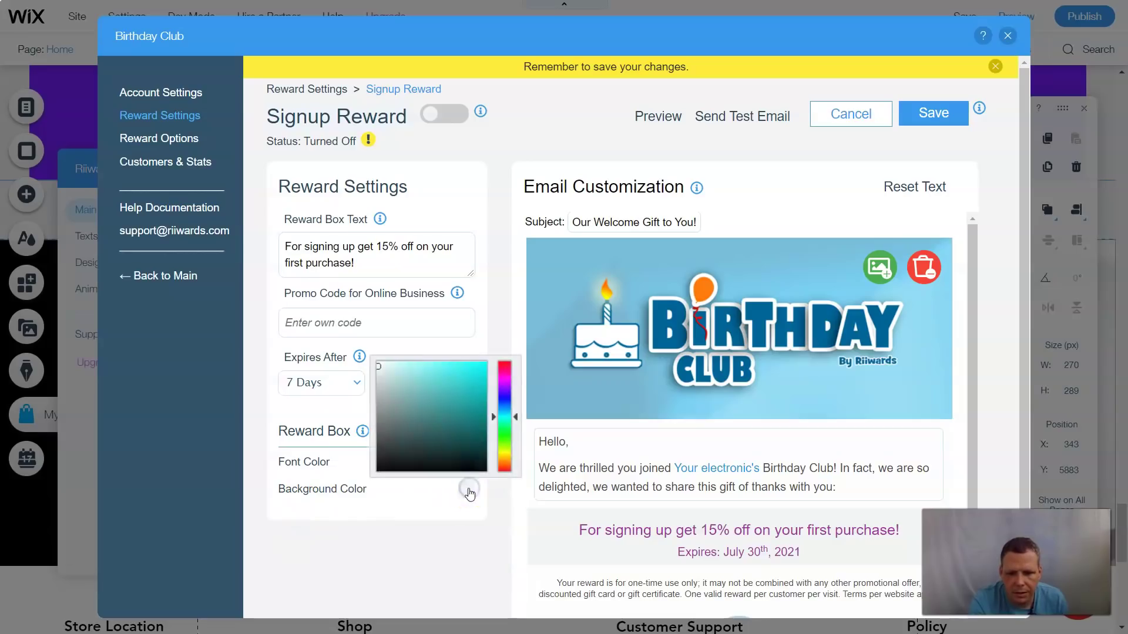
click(452, 397)
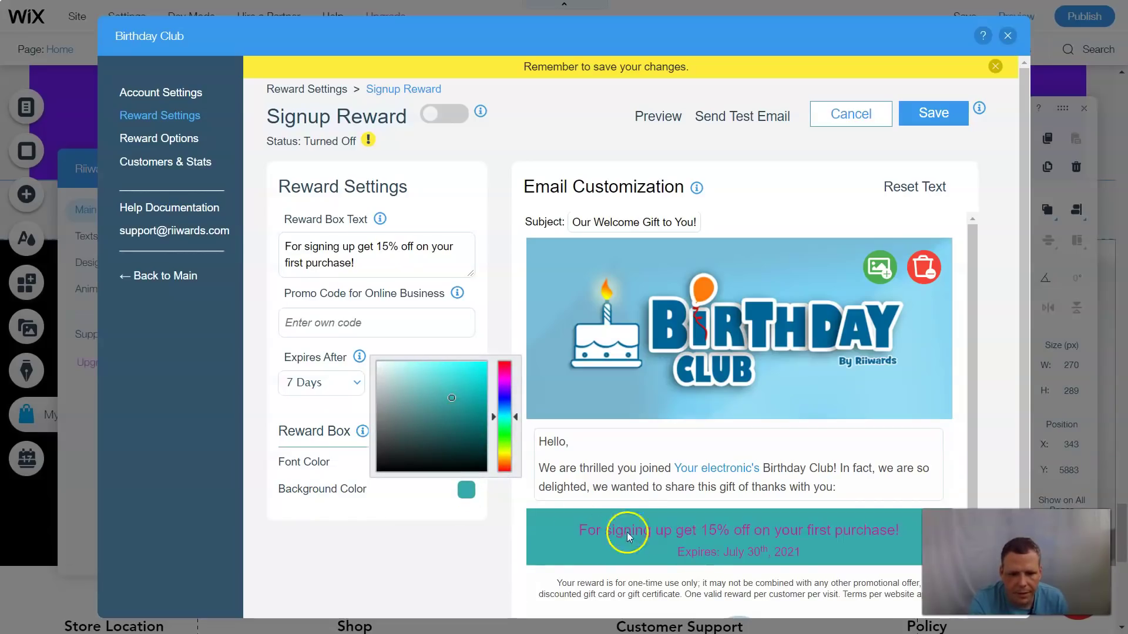
click(365, 531)
scroll(363, 433, down, 1)
scroll(603, 261, up, 1)
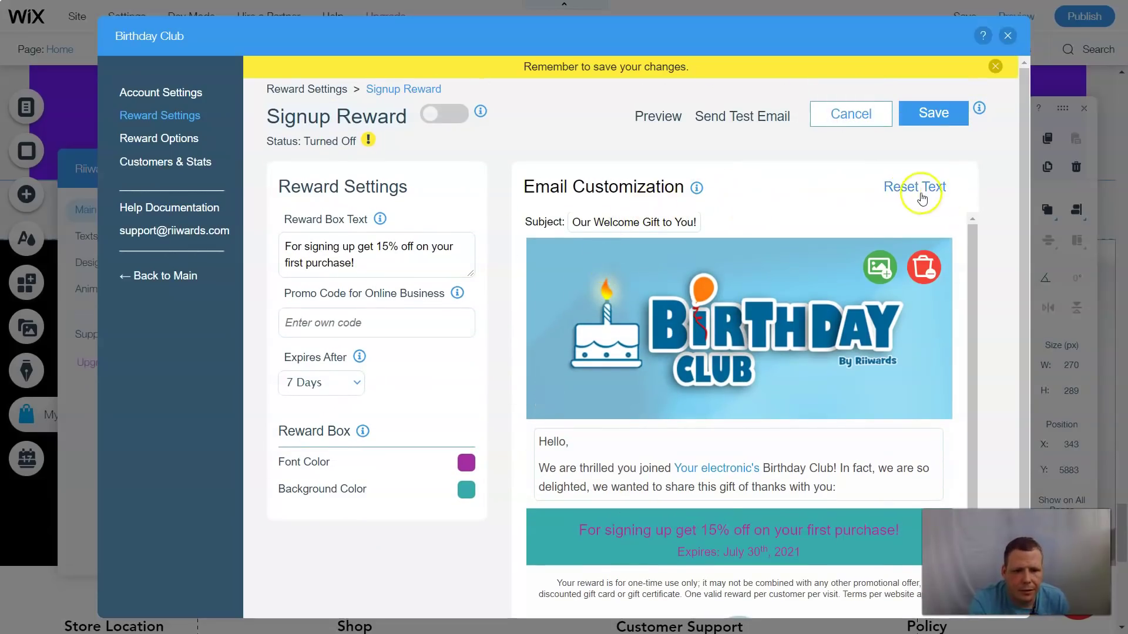
click(914, 187)
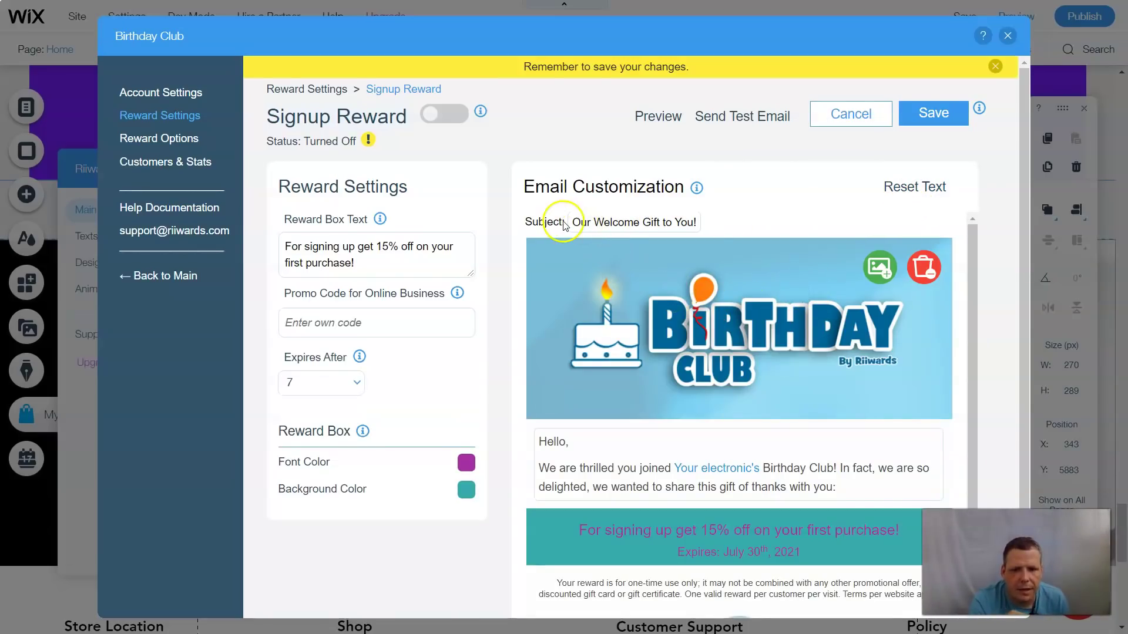
Try to turn on the Signup Reward and enter 44545 as its promo code for online business.
click(429, 115)
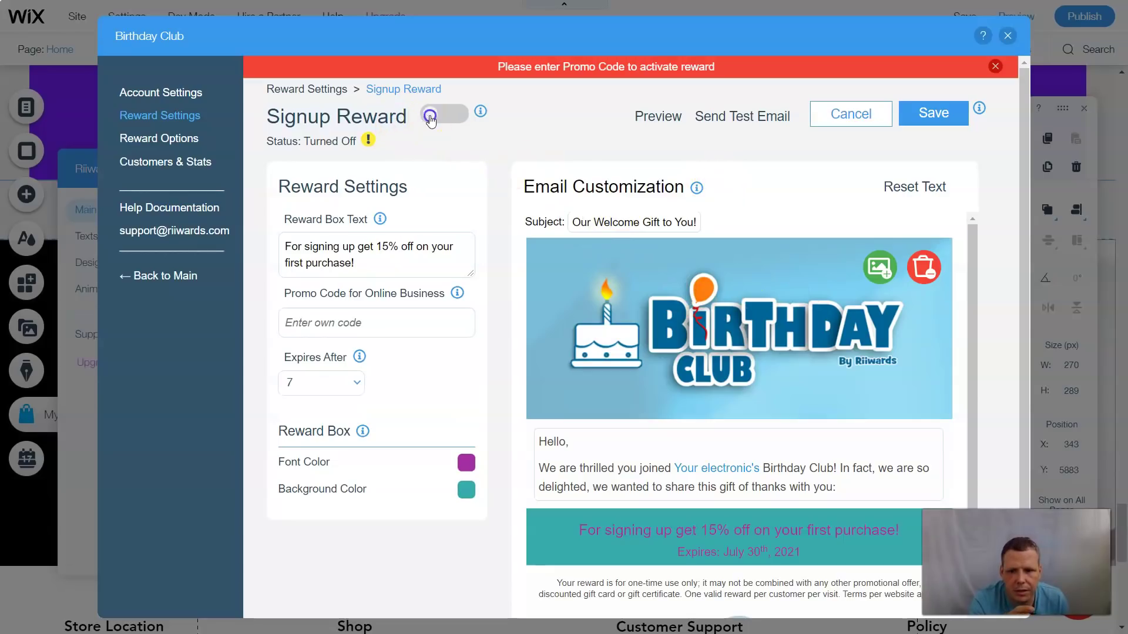
click(355, 323)
text(44545)
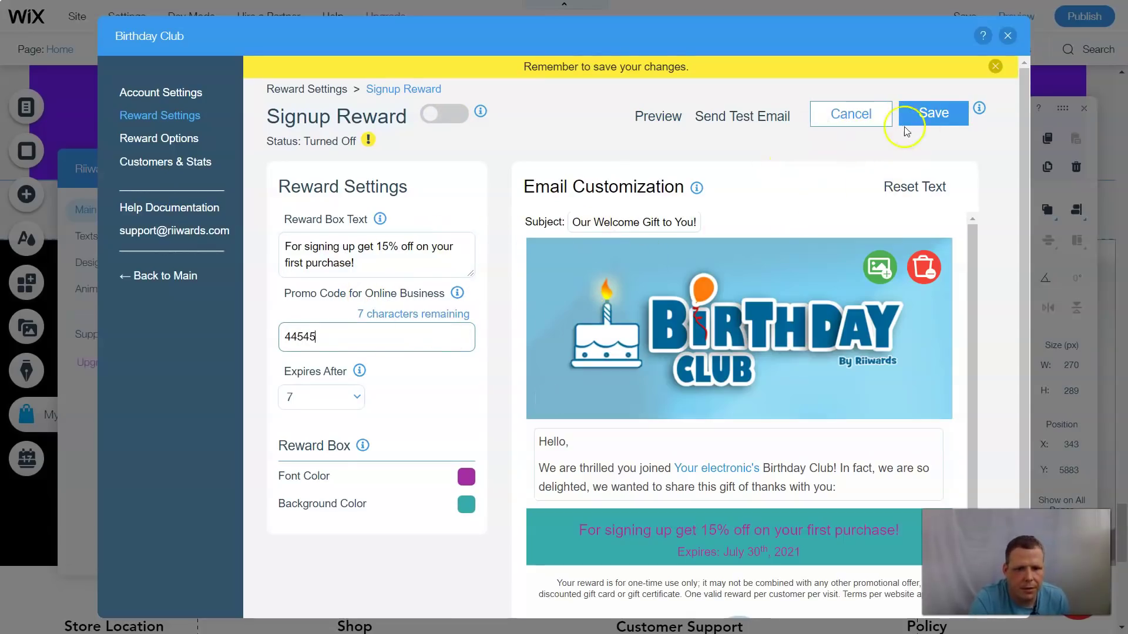
scroll(756, 270, down, 3)
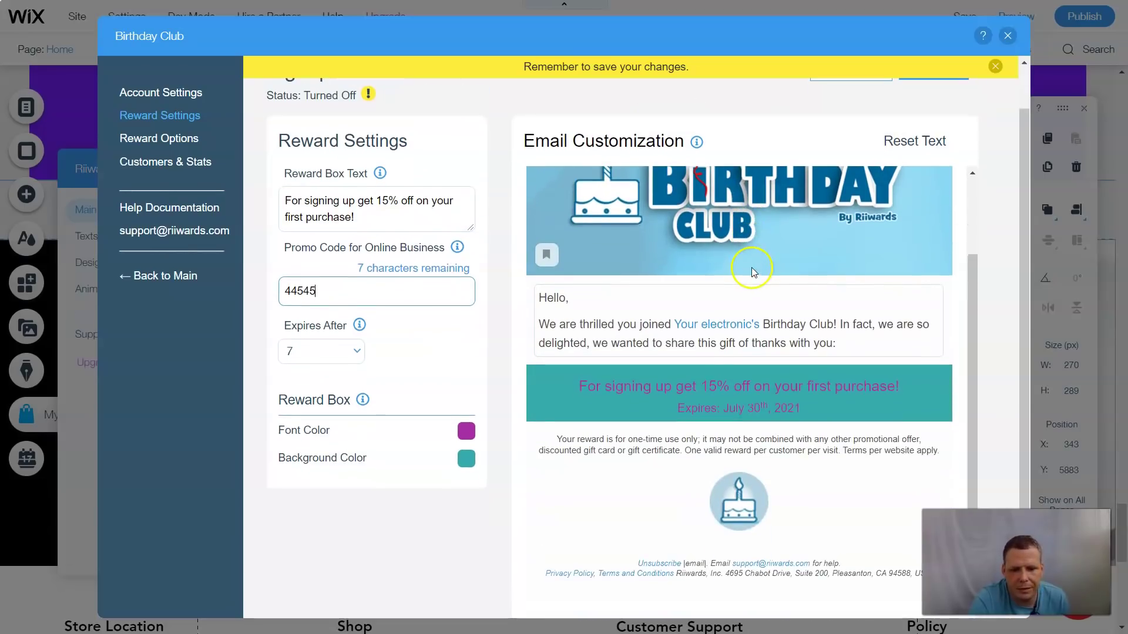
Turn on the Signup Reward and save it with promo code 44545.
scroll(752, 265, up, 1)
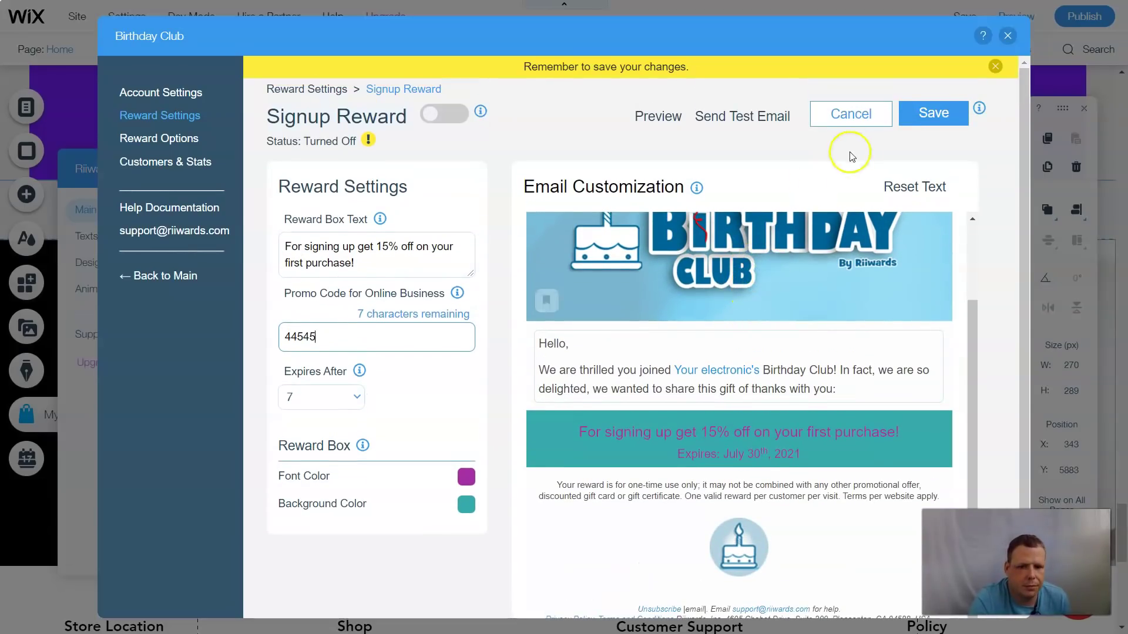
click(939, 117)
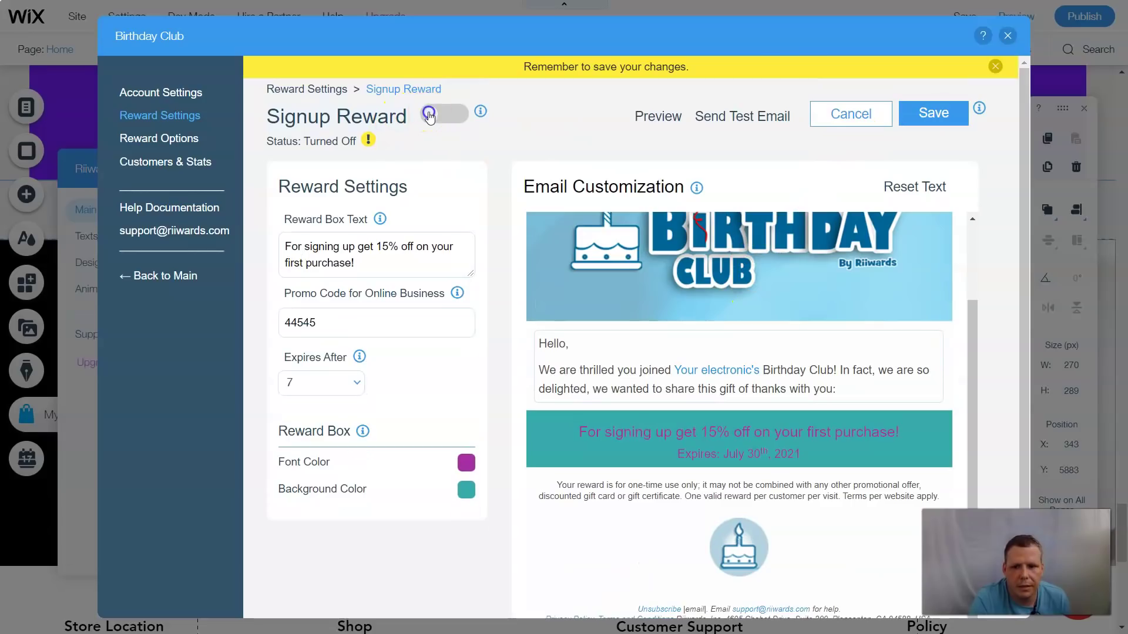
click(962, 120)
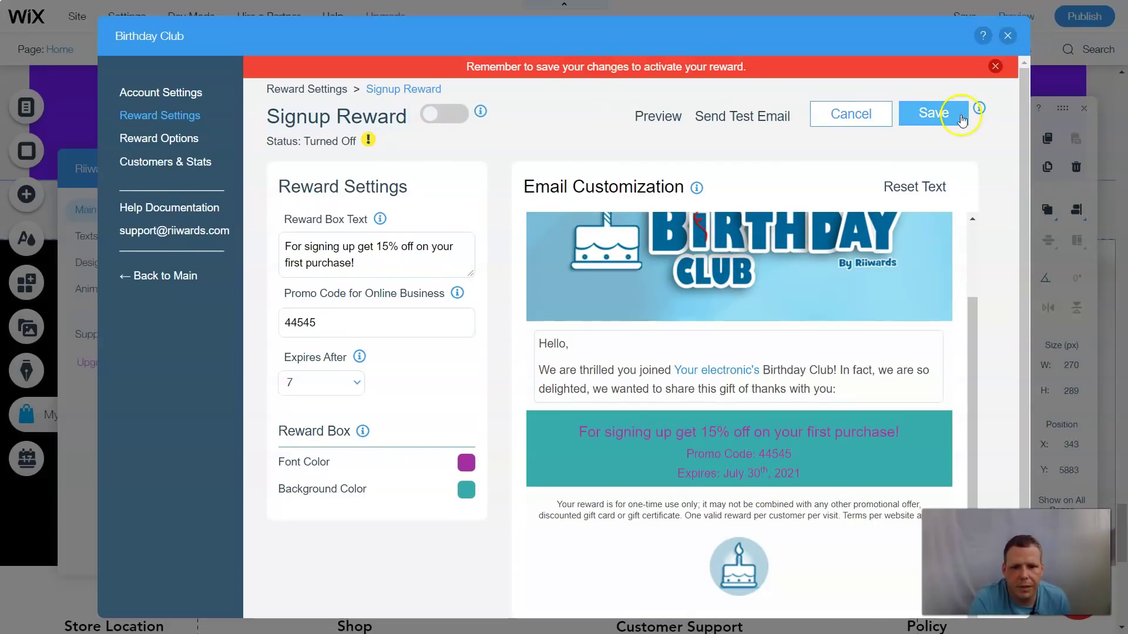
click(911, 120)
click(430, 116)
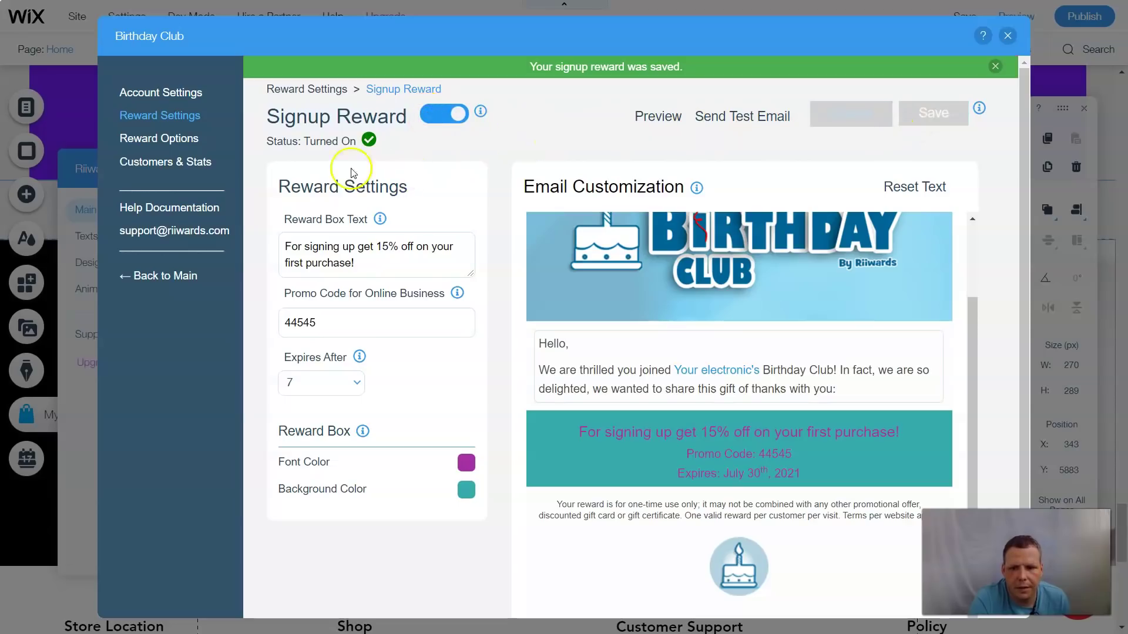
Open the image chooser for the signup email's header picture and search Media from Wix for "sign up".
scroll(526, 229, down, 1)
scroll(526, 227, up, 2)
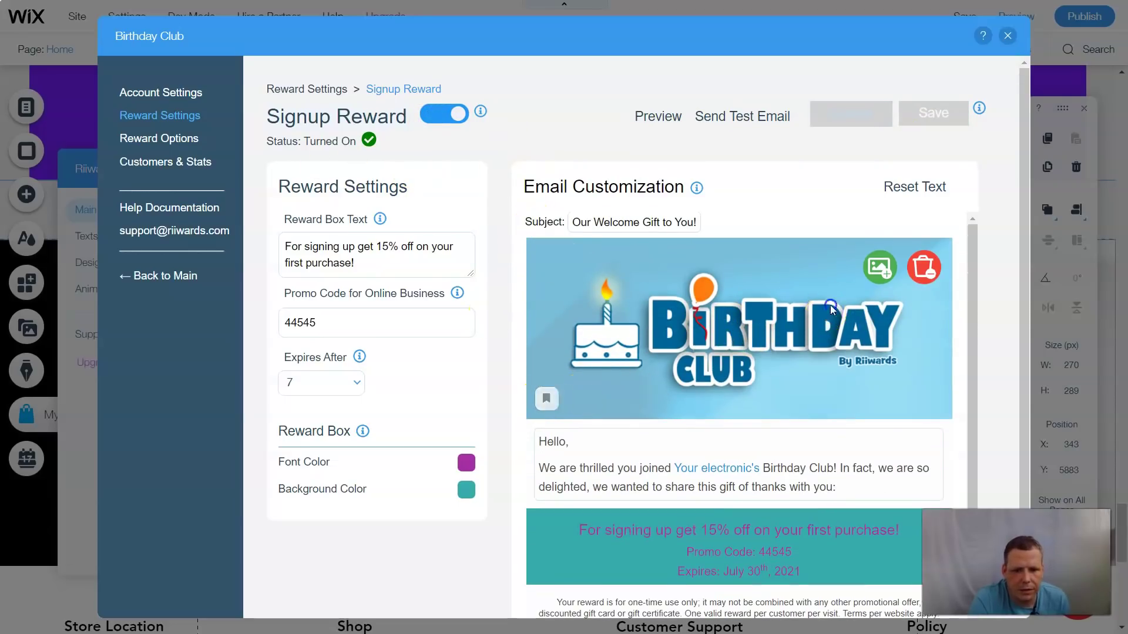
click(885, 269)
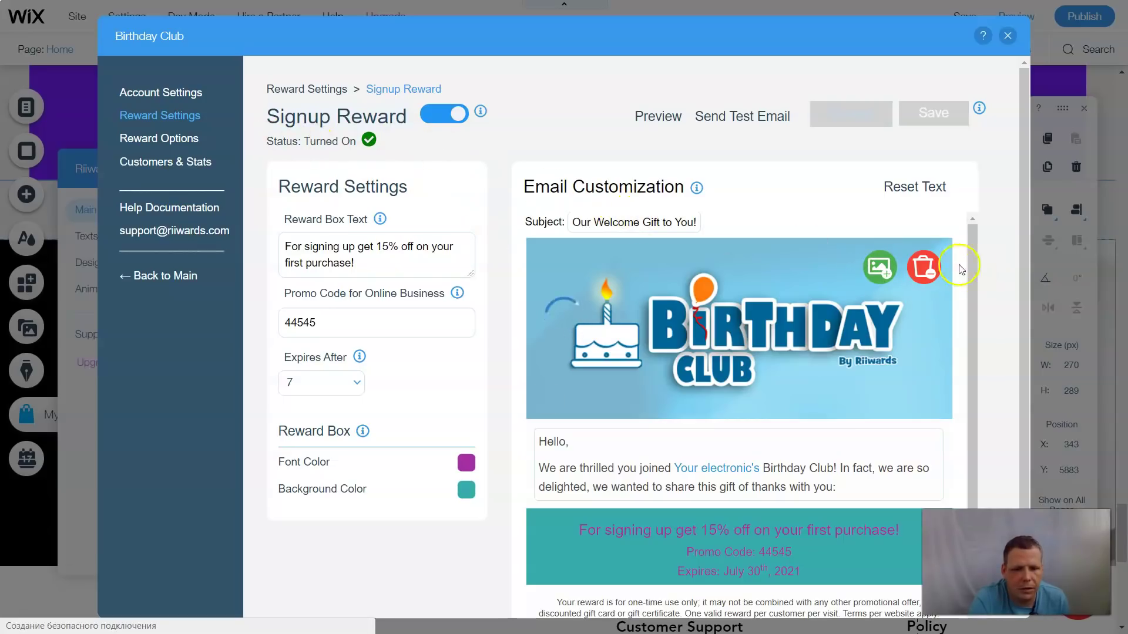
click(877, 271)
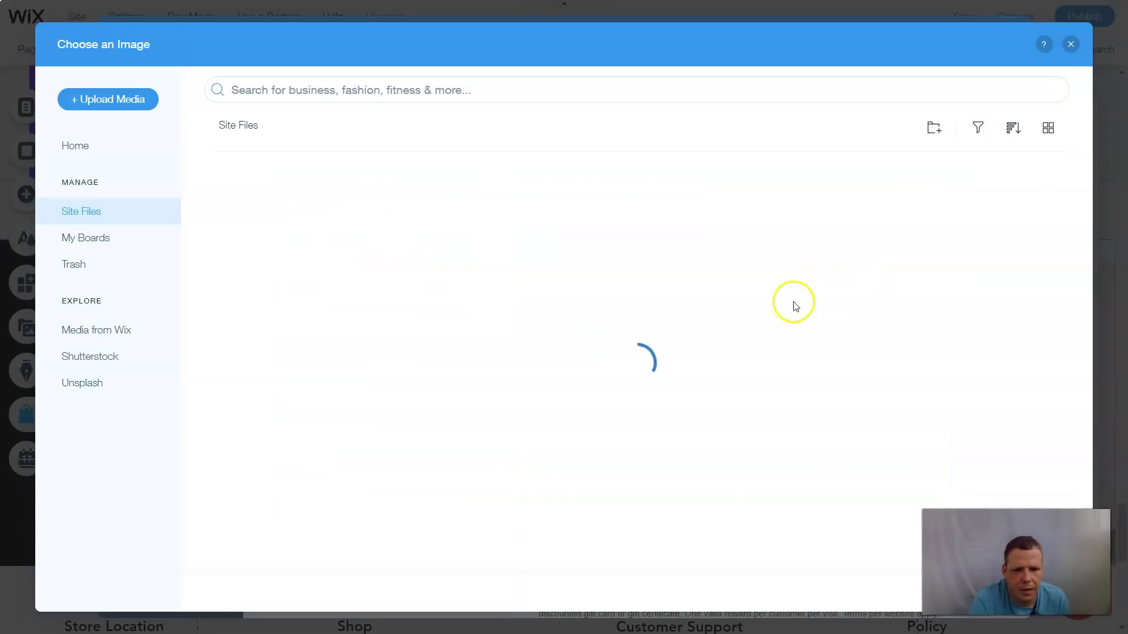
click(84, 329)
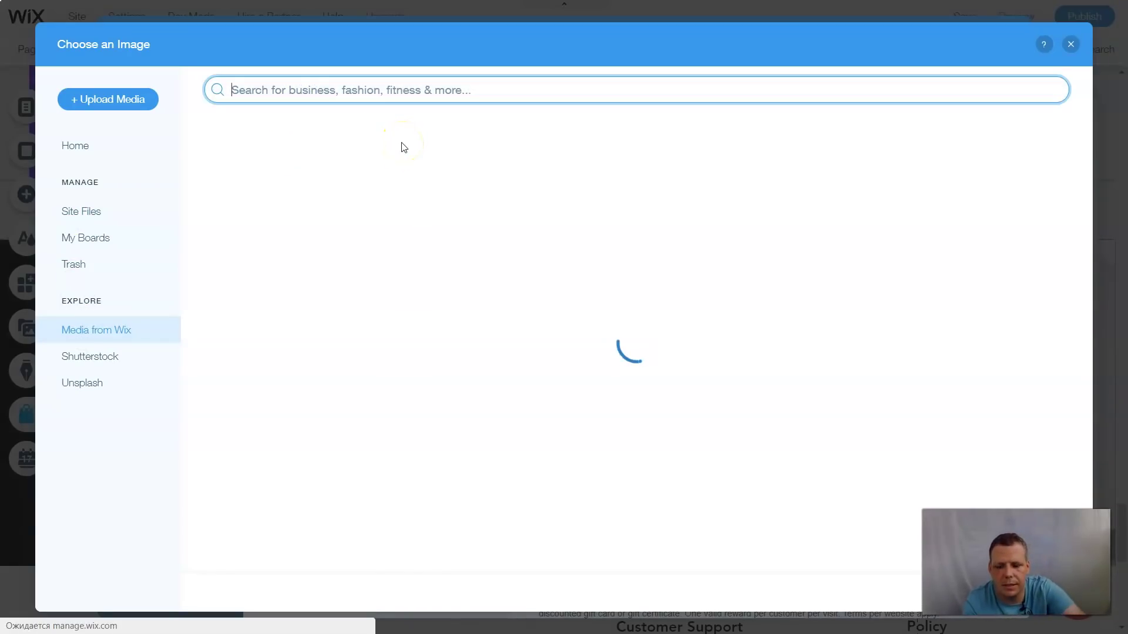
text(sign u)
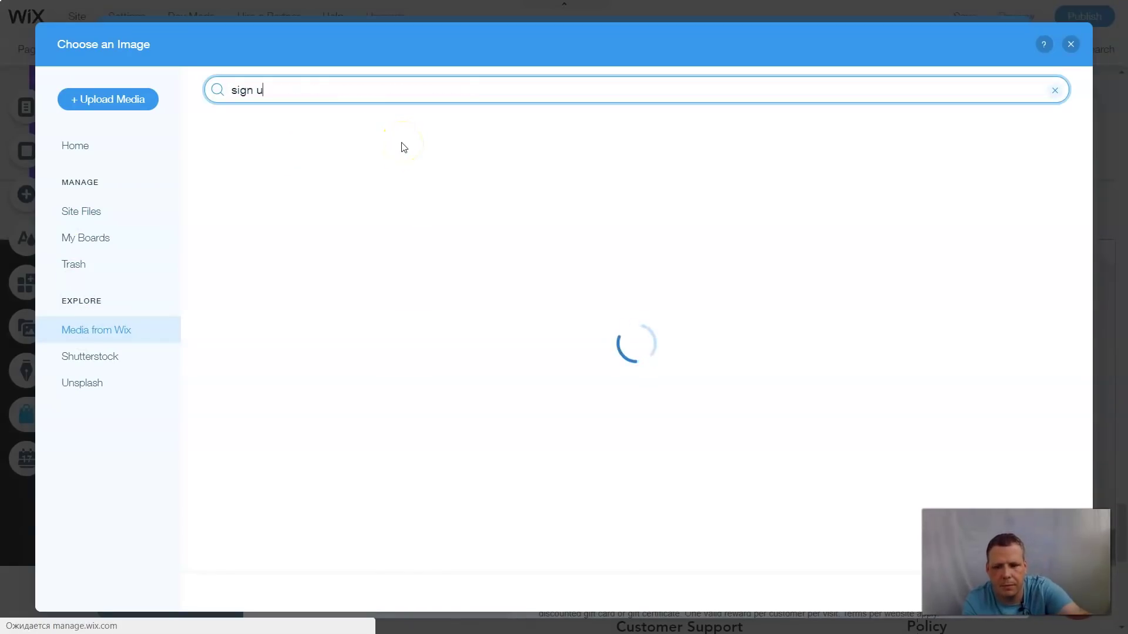
text(p)
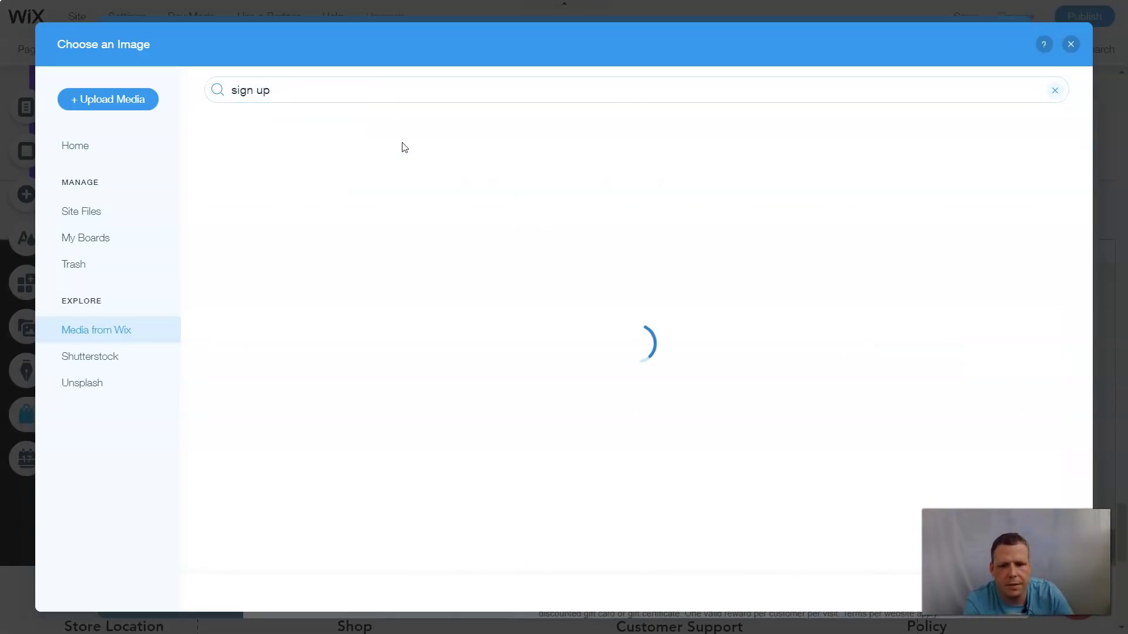
click(395, 149)
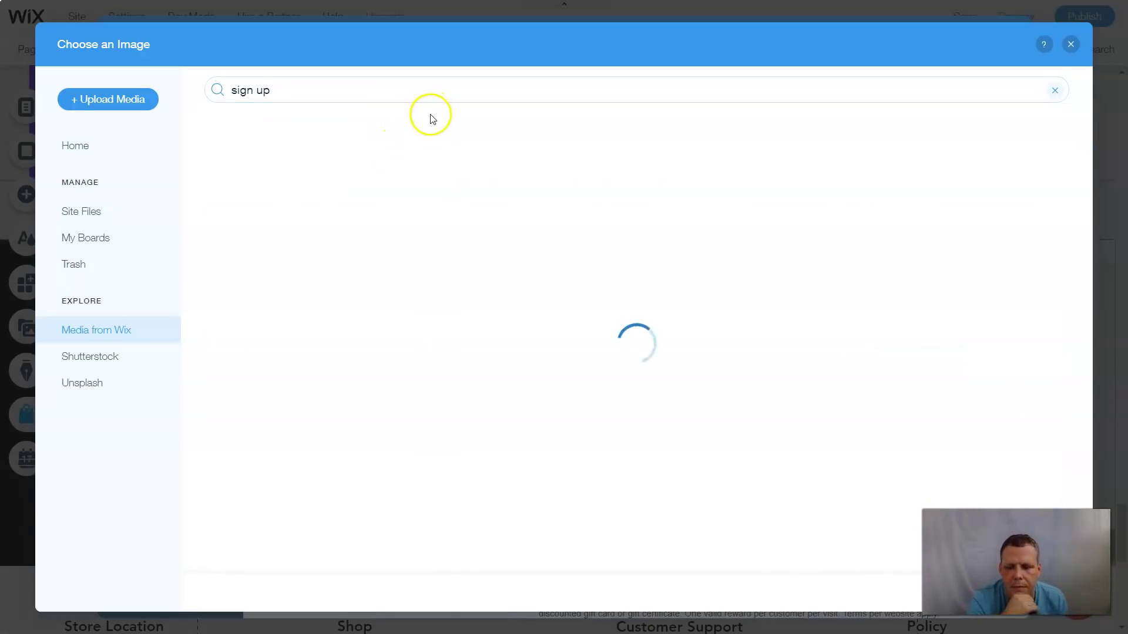
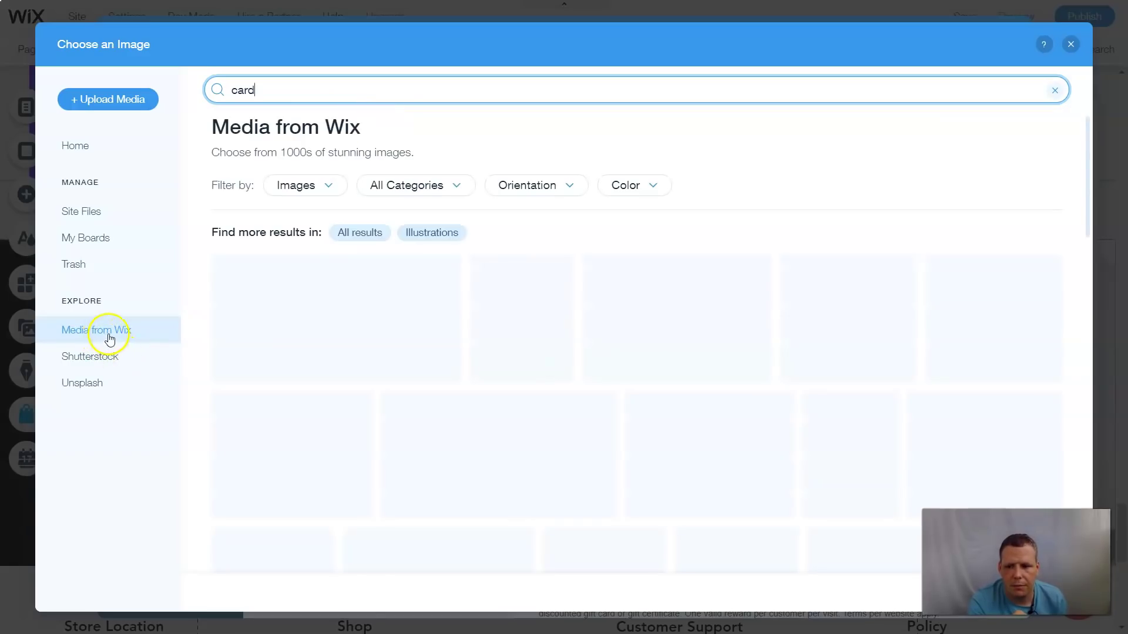
Browse the Media from Wix "card" images for the email header and close the image chooser without adding one.
scroll(554, 294, down, 2)
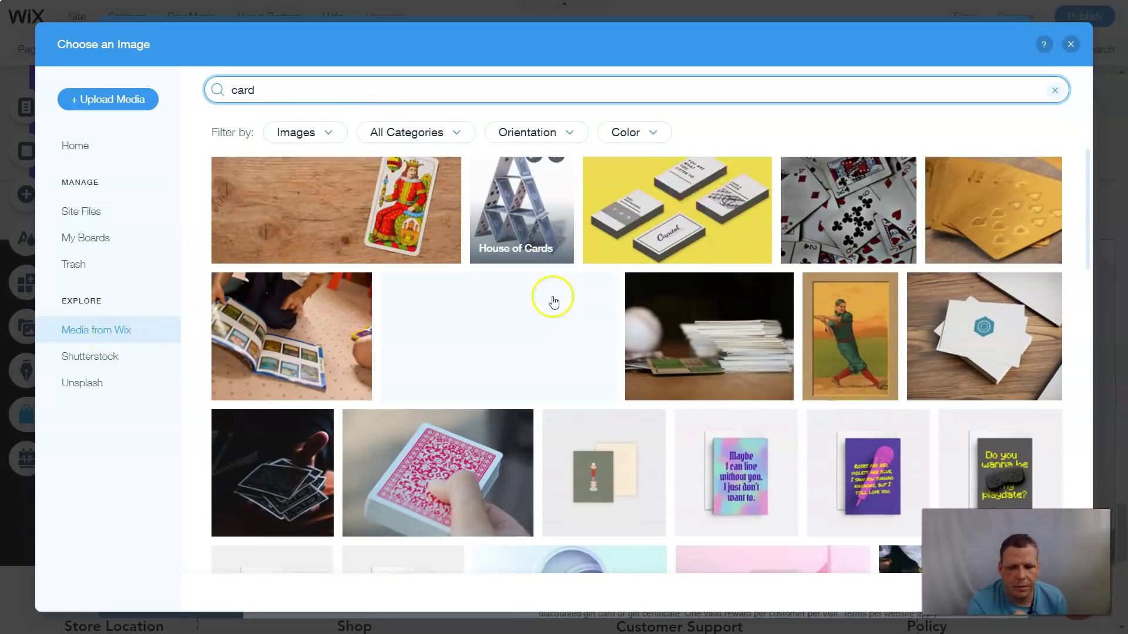
scroll(554, 301, down, 2)
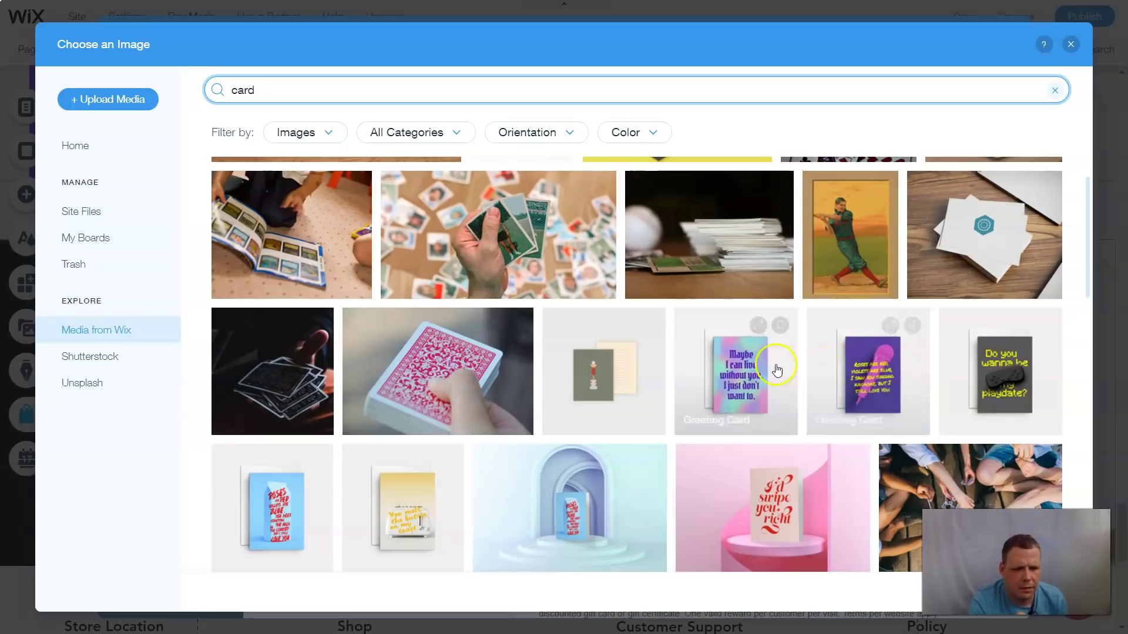
scroll(776, 367, down, 5)
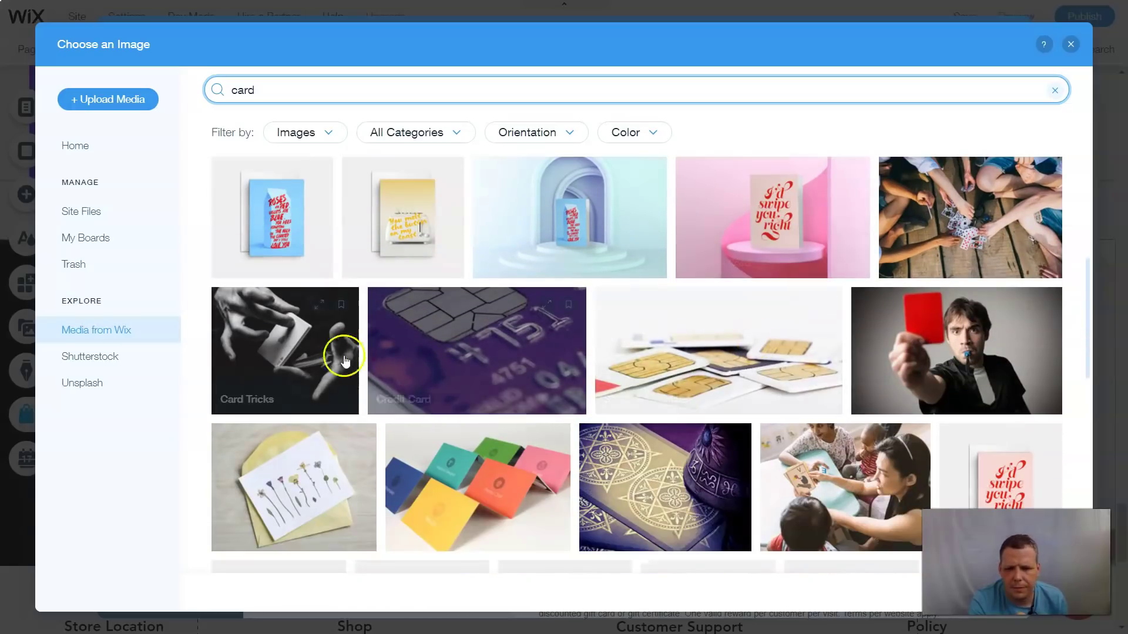
click(295, 364)
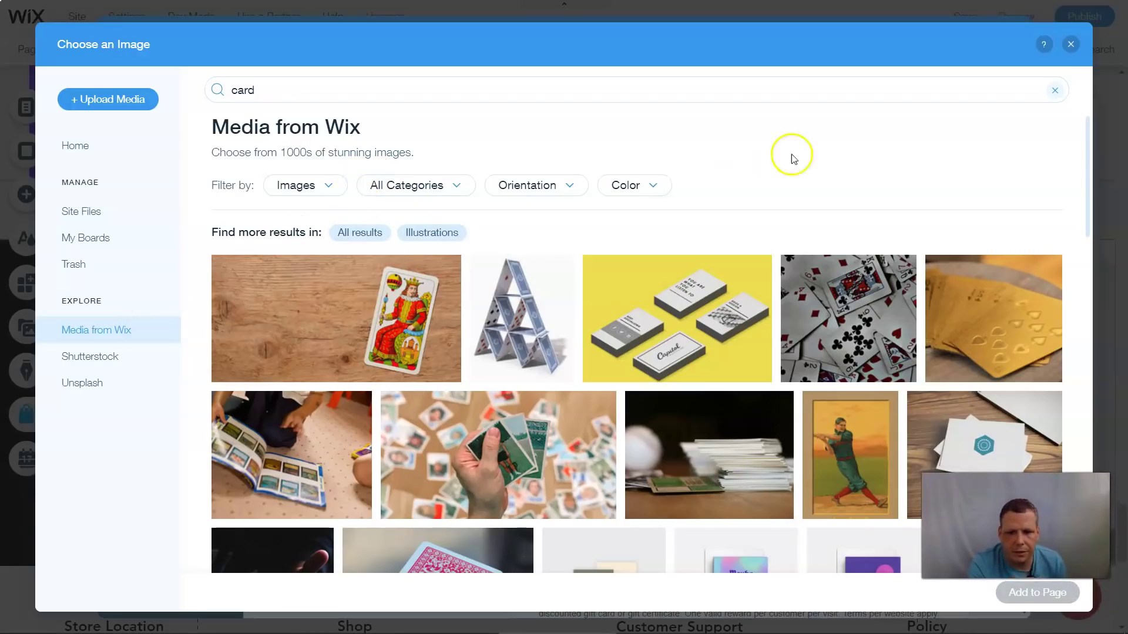
click(1070, 44)
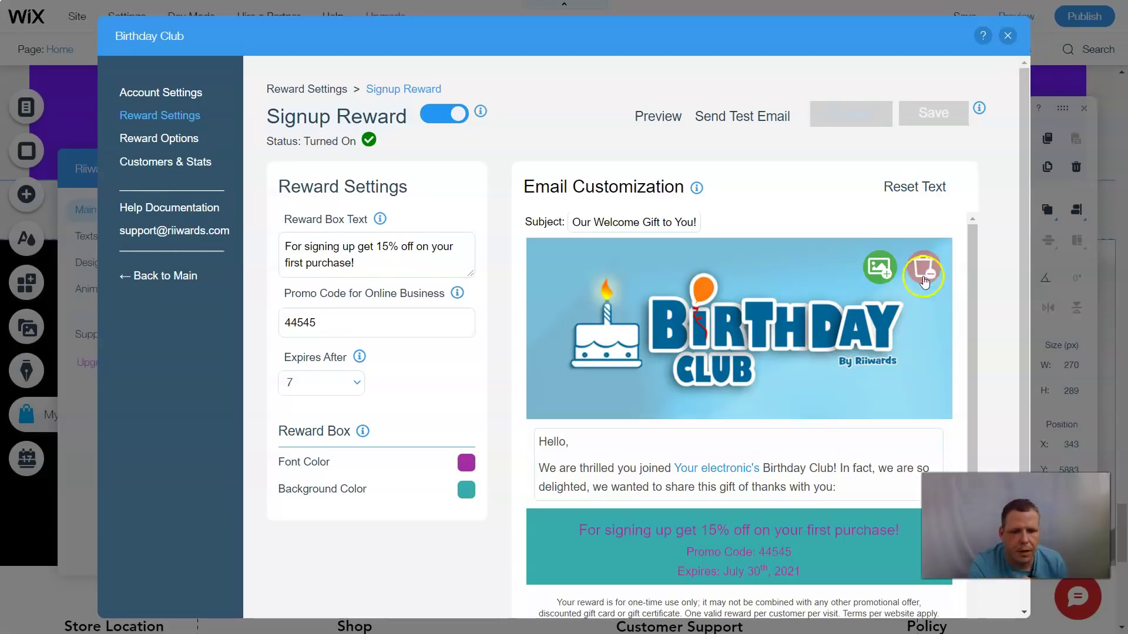
Change the signup email's subject to "Thanks for signing up!" and save the Signup Reward.
drag(697, 223, 568, 240)
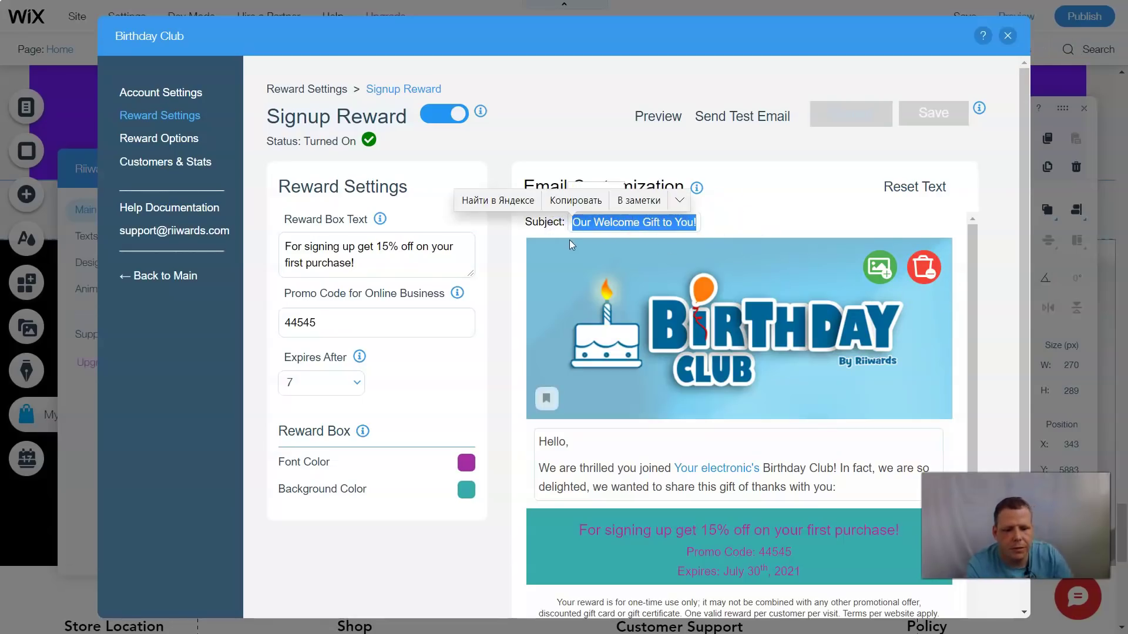
key(BackSpace)
text(Thanks f)
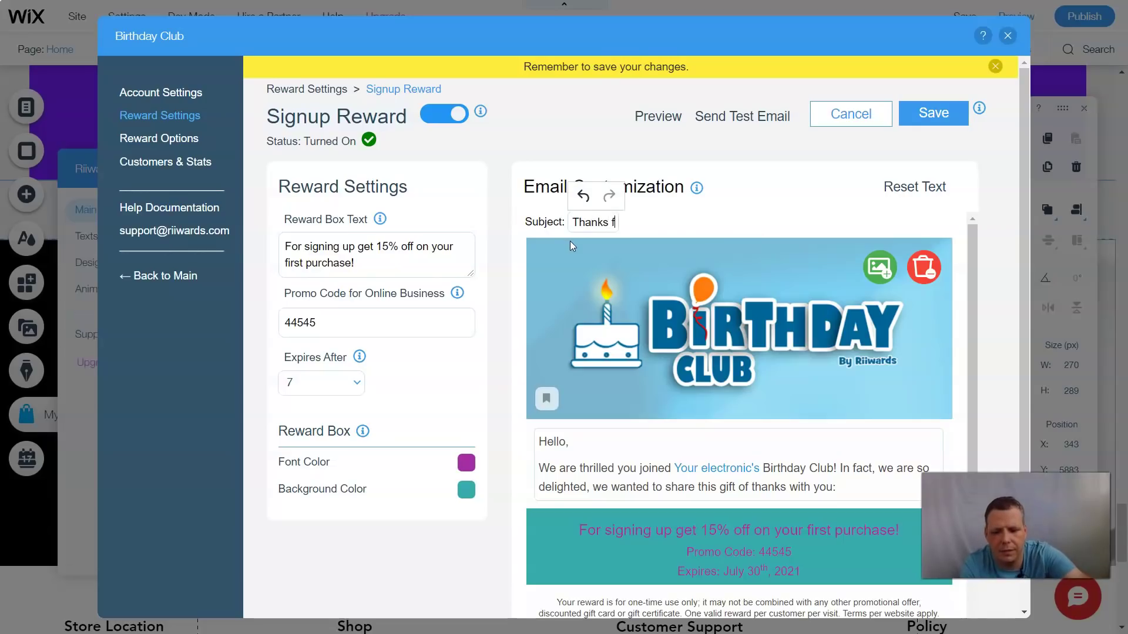
text(or sig)
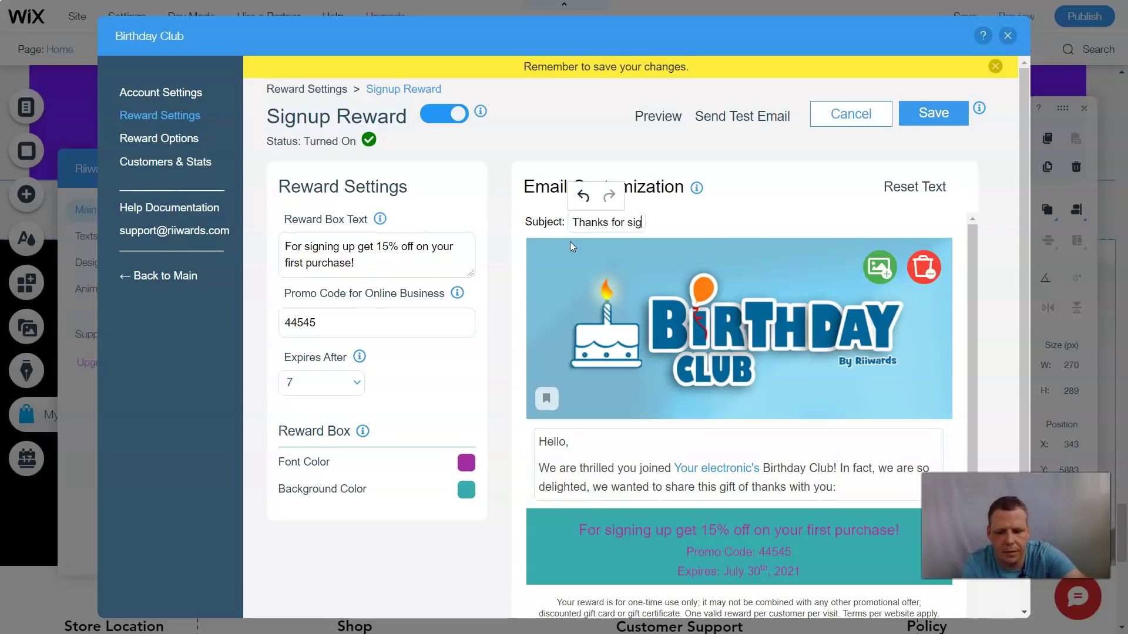
text(ning up!)
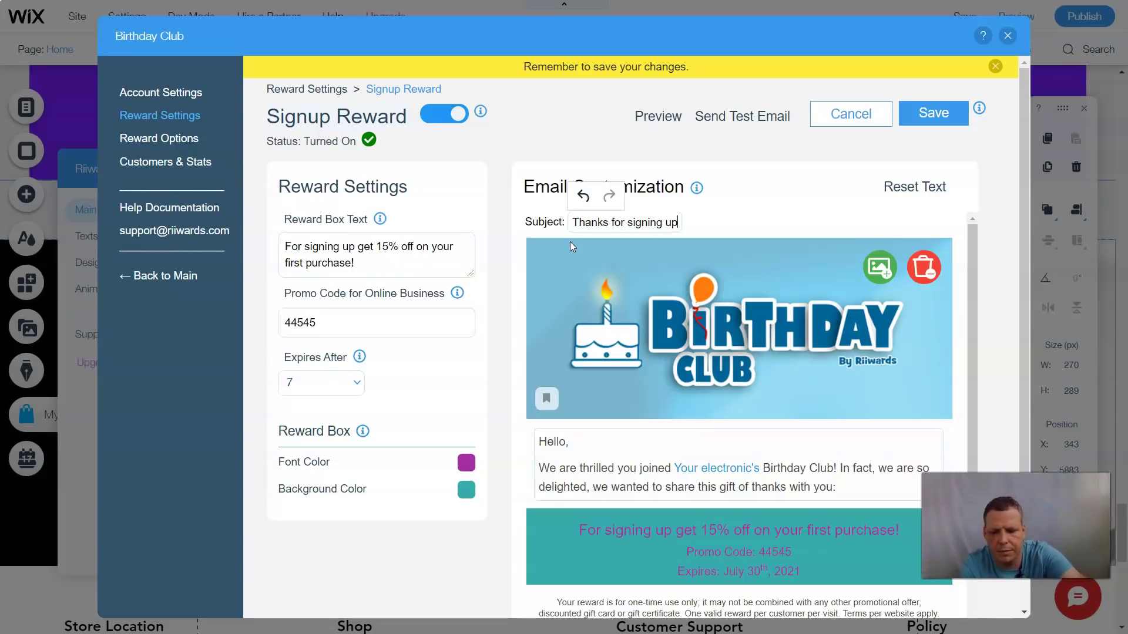
scroll(676, 434, down, 2)
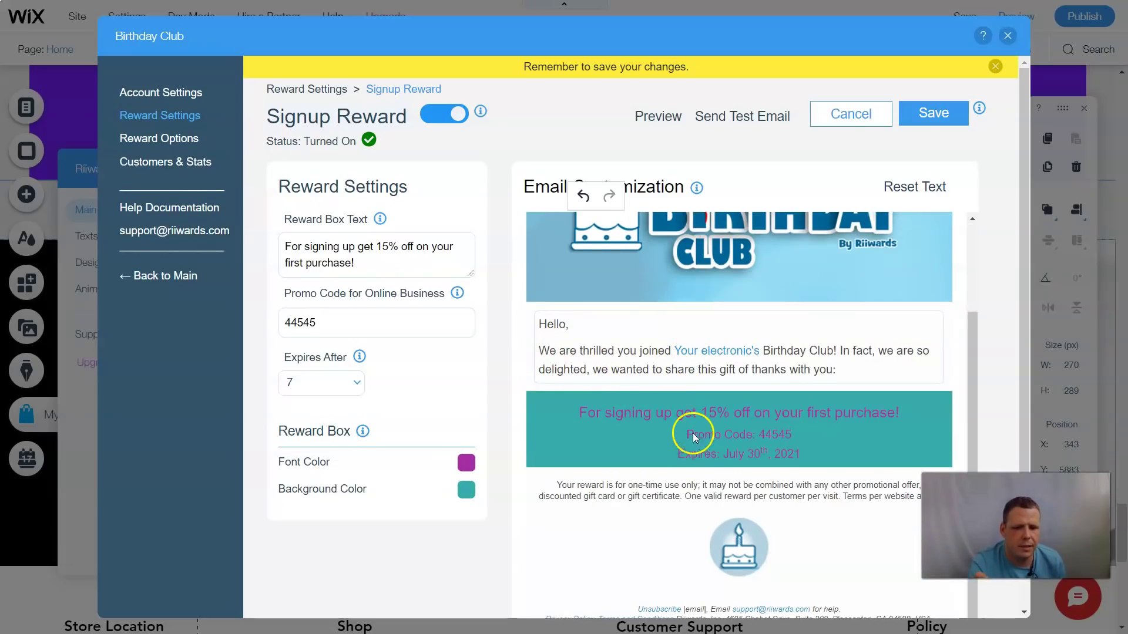
scroll(693, 434, down, 1)
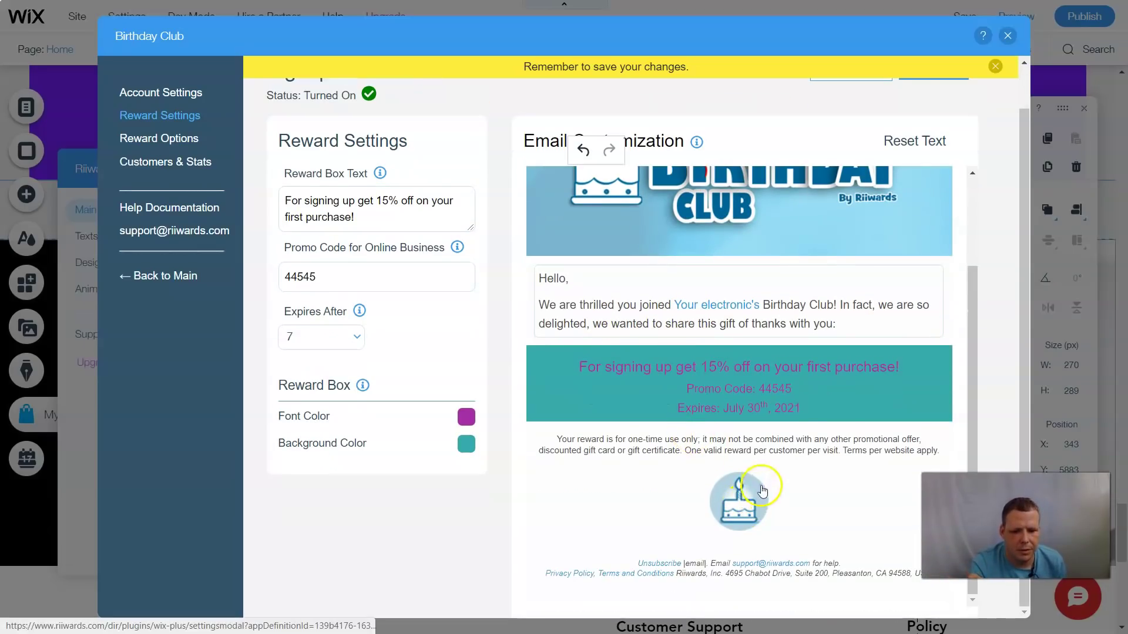
scroll(761, 490, up, 4)
click(956, 125)
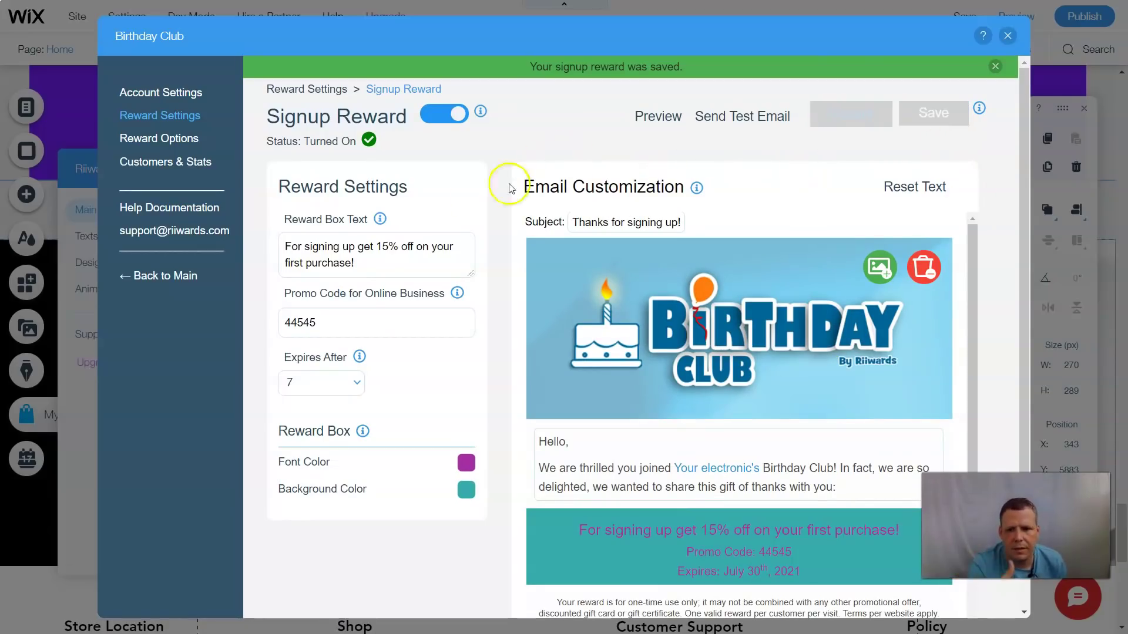
Open the Birthday Reward for editing and shorten its promo code for online business to GGFD.
click(330, 89)
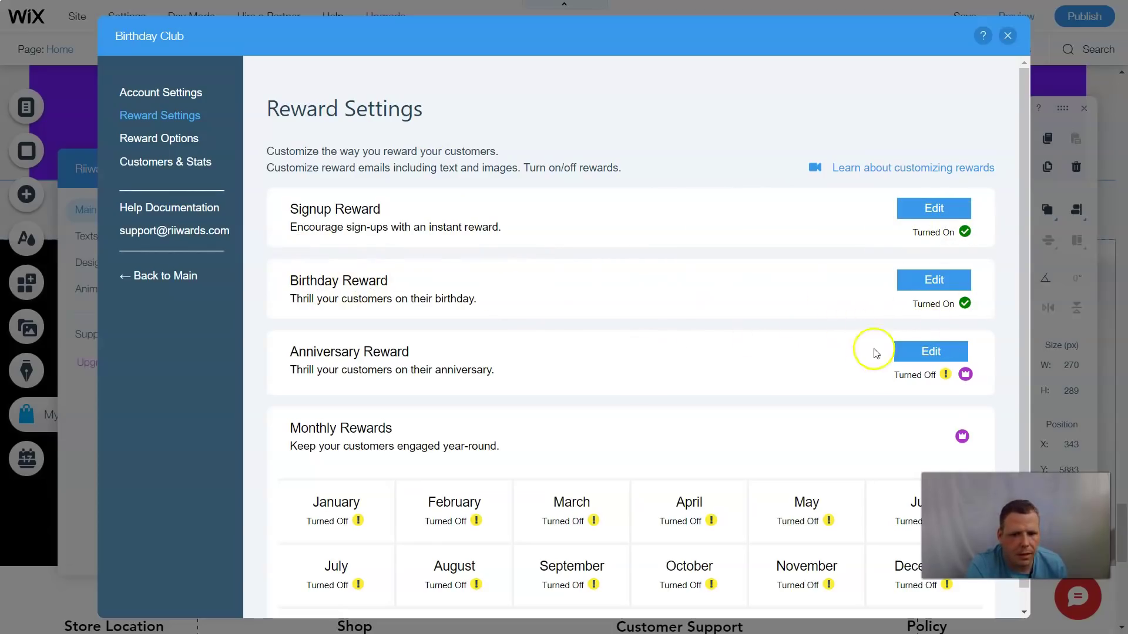
click(932, 283)
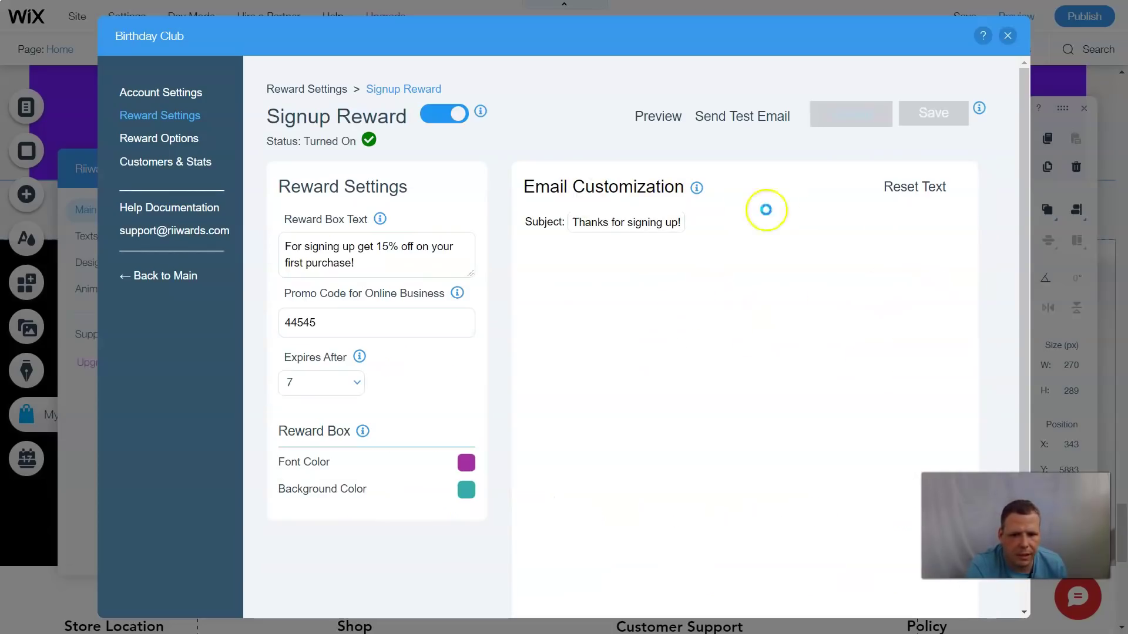
scroll(828, 262, down, 2)
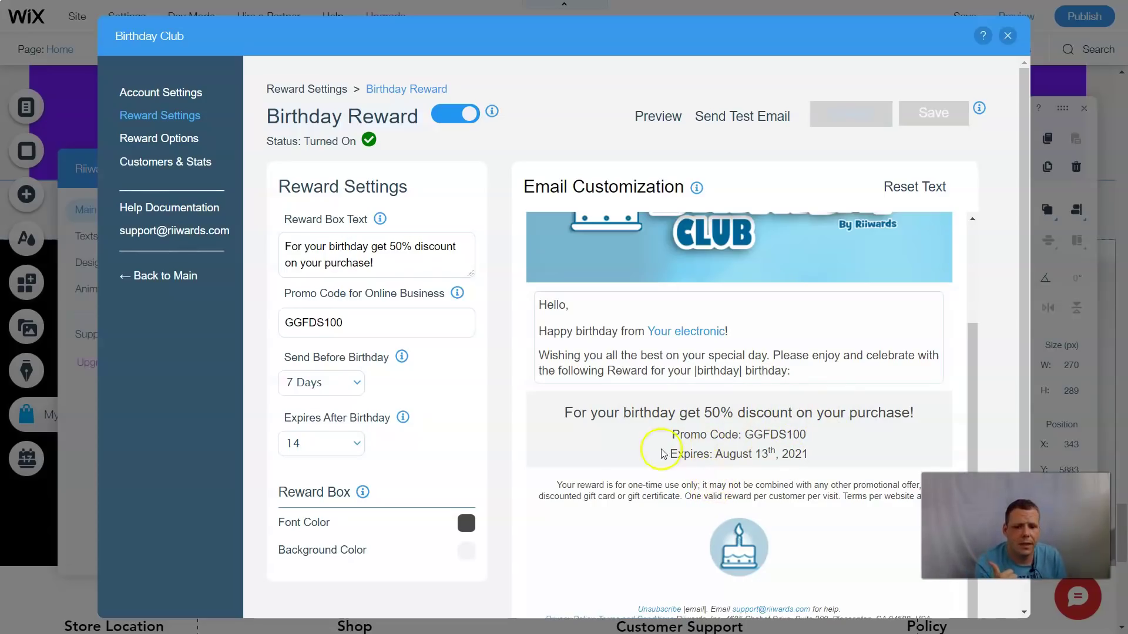
click(372, 317)
key(BackSpace)
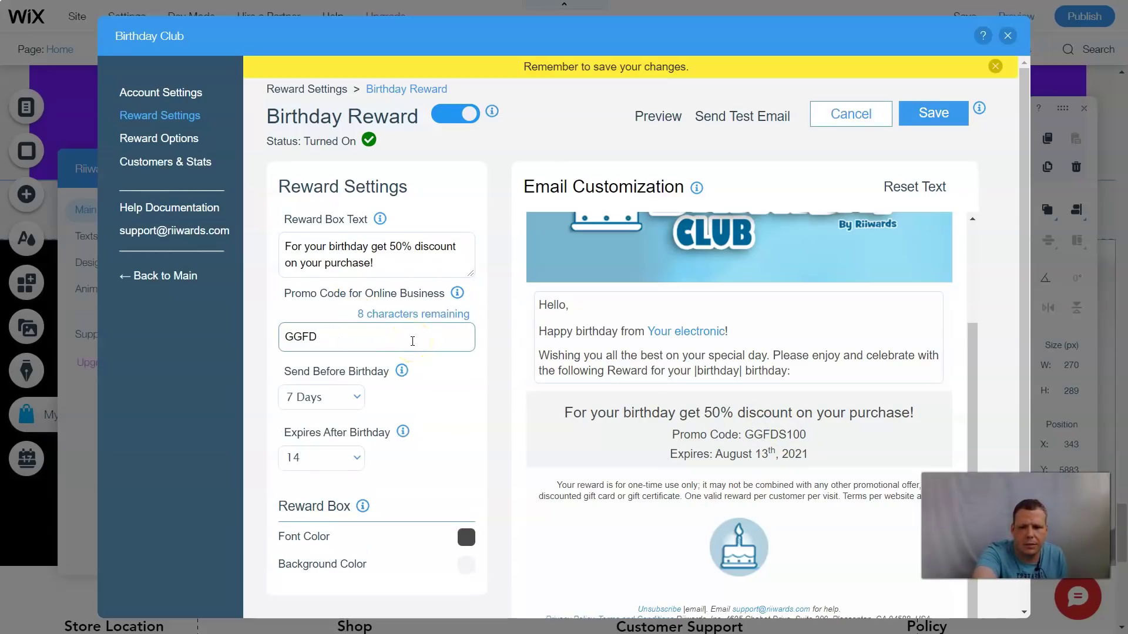
Set the Birthday Reward to be sent 45 days before the birthday and save it.
click(356, 402)
click(352, 383)
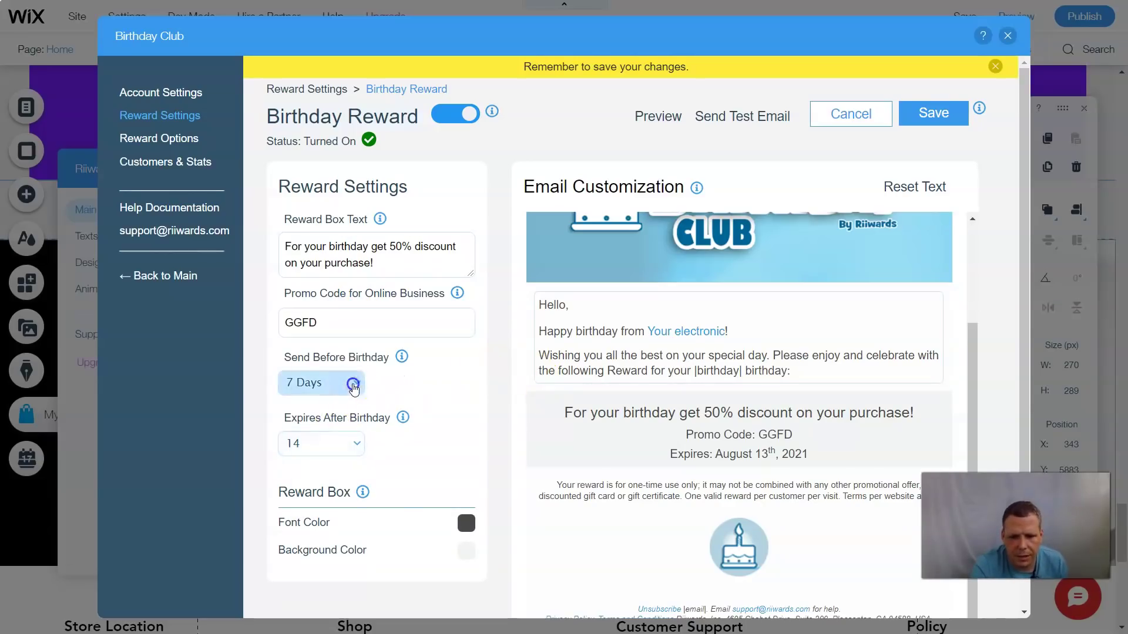
click(340, 460)
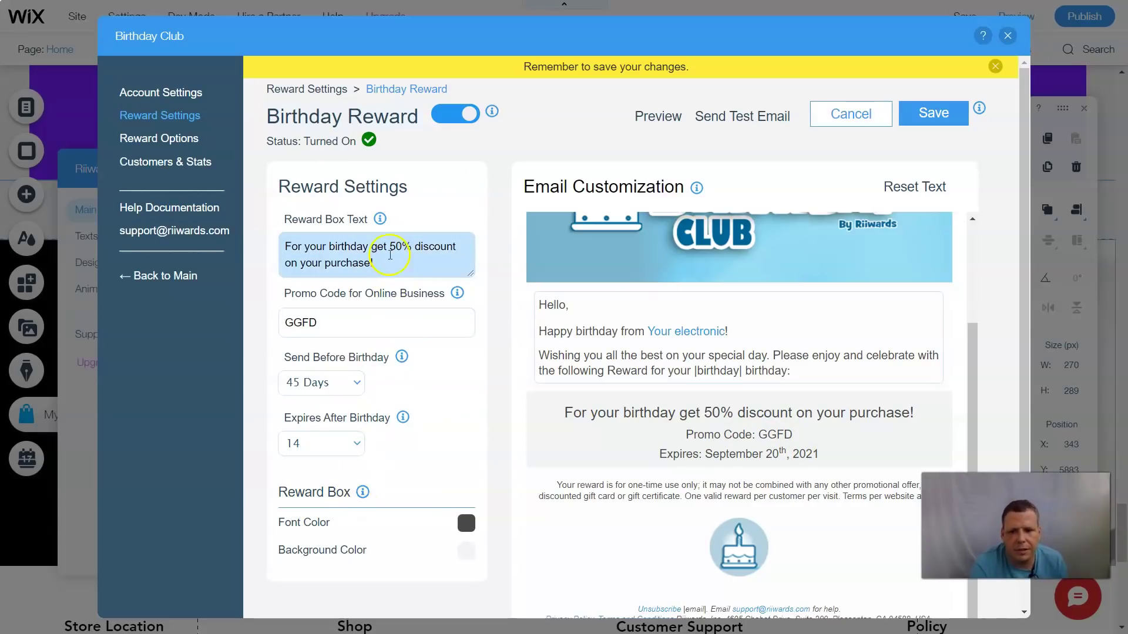
click(924, 123)
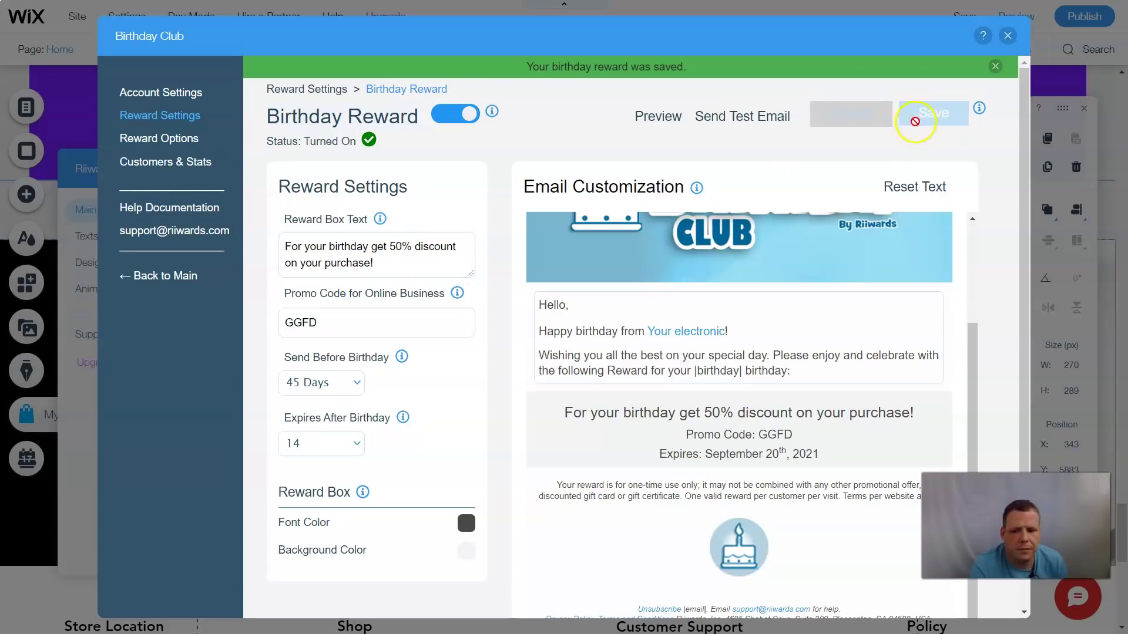
Open the July monthly reward for editing and try to turn it on.
click(311, 92)
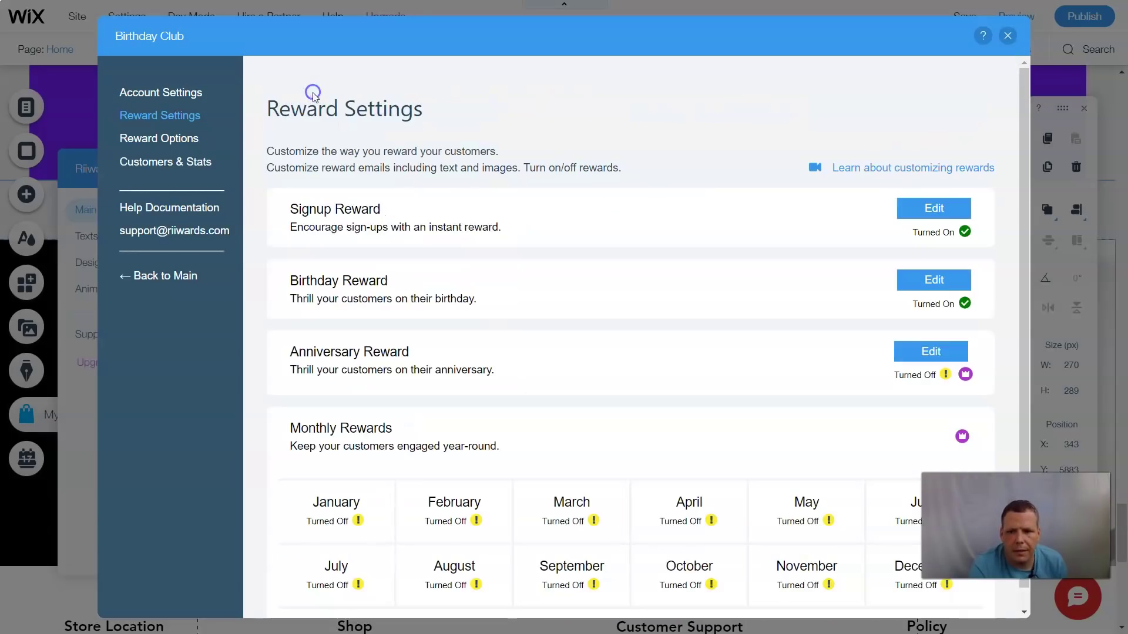
scroll(605, 361, down, 1)
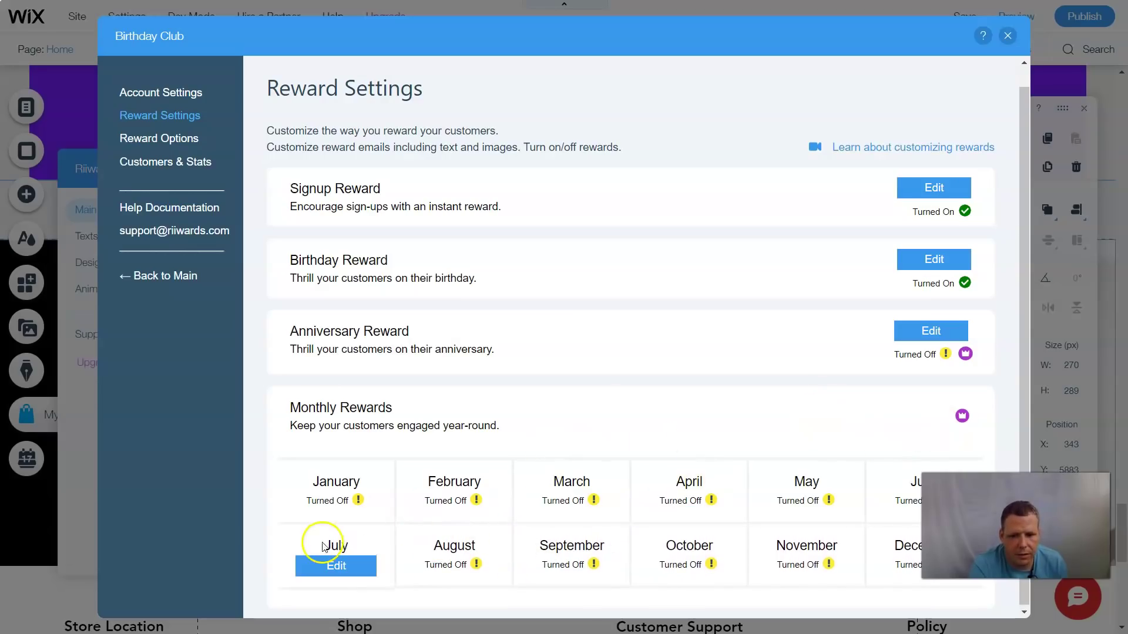
click(338, 567)
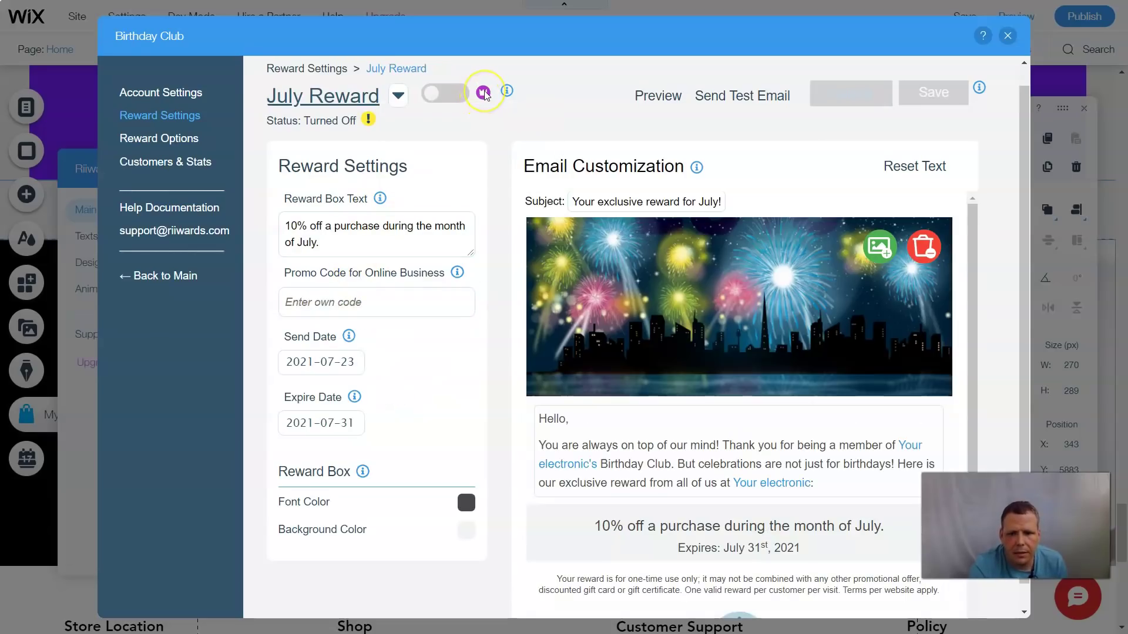
click(436, 98)
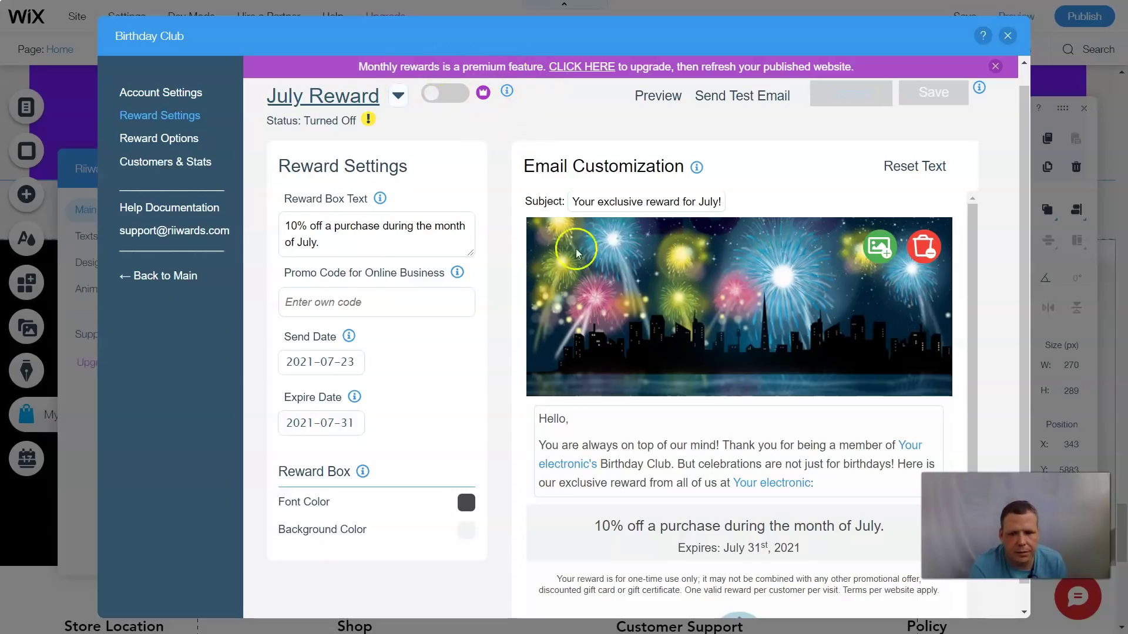
Look through the July Reward's settings and email content, and return to the overview of all rewards.
scroll(658, 340, down, 3)
scroll(791, 326, up, 3)
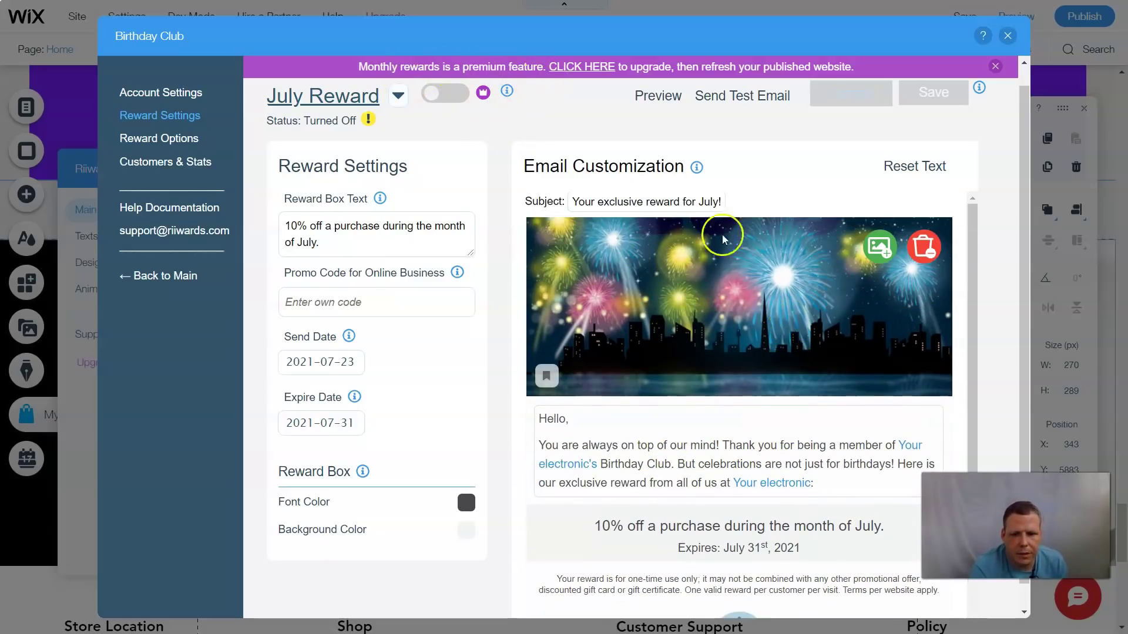
scroll(712, 347, down, 2)
scroll(435, 282, down, 1)
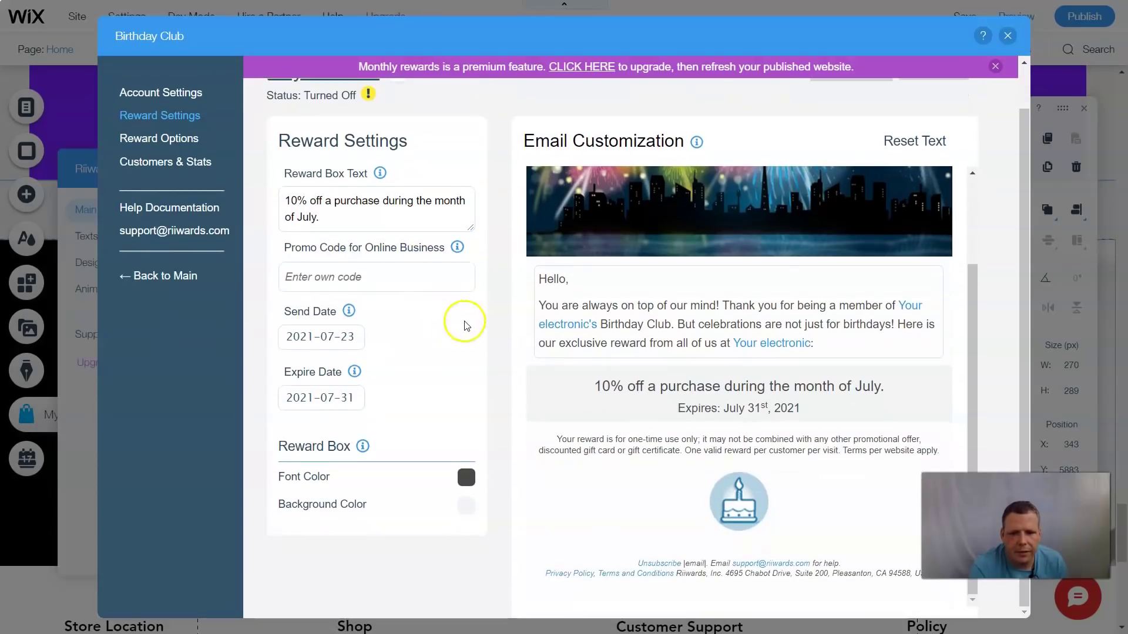
scroll(469, 264, up, 2)
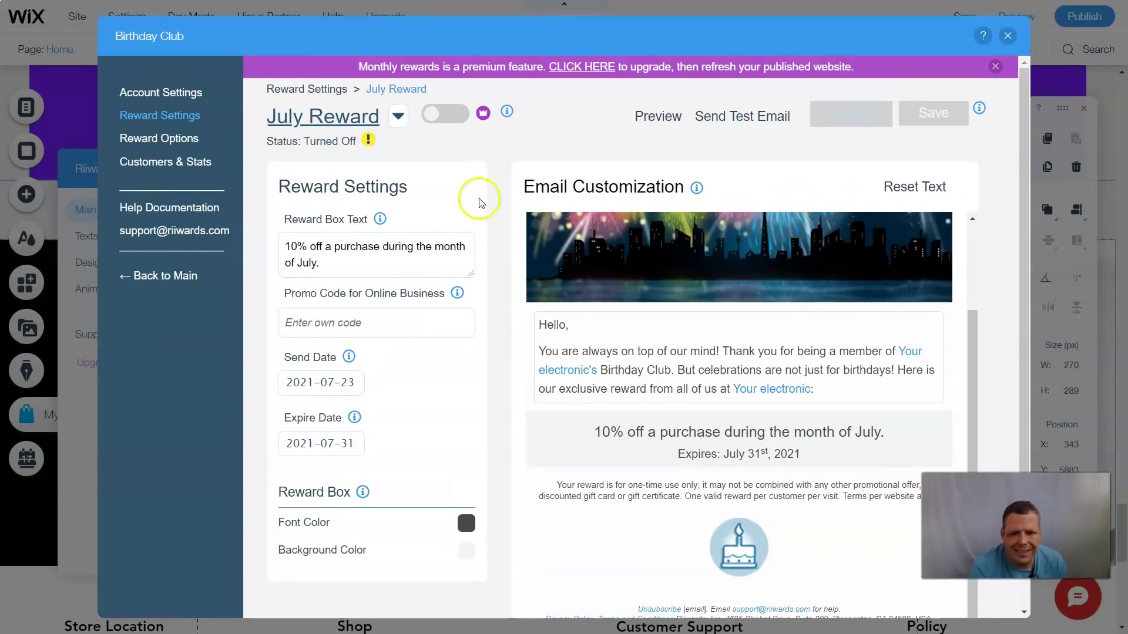
click(302, 87)
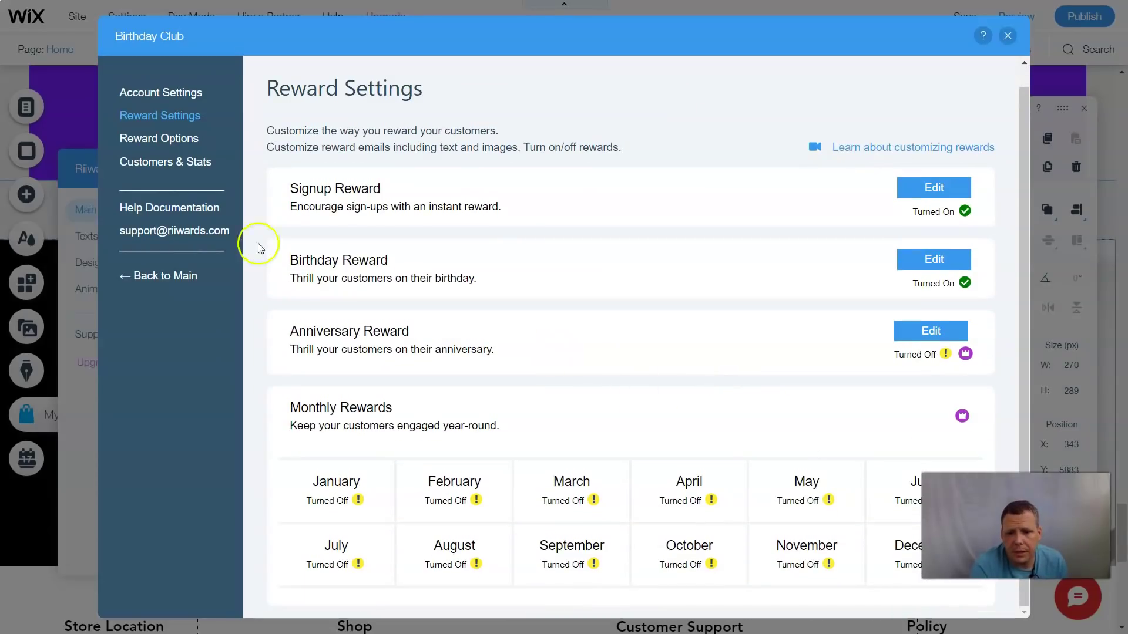
Review the Reward Options, checking the rewards terms and conditions text and its explanatory note.
click(174, 141)
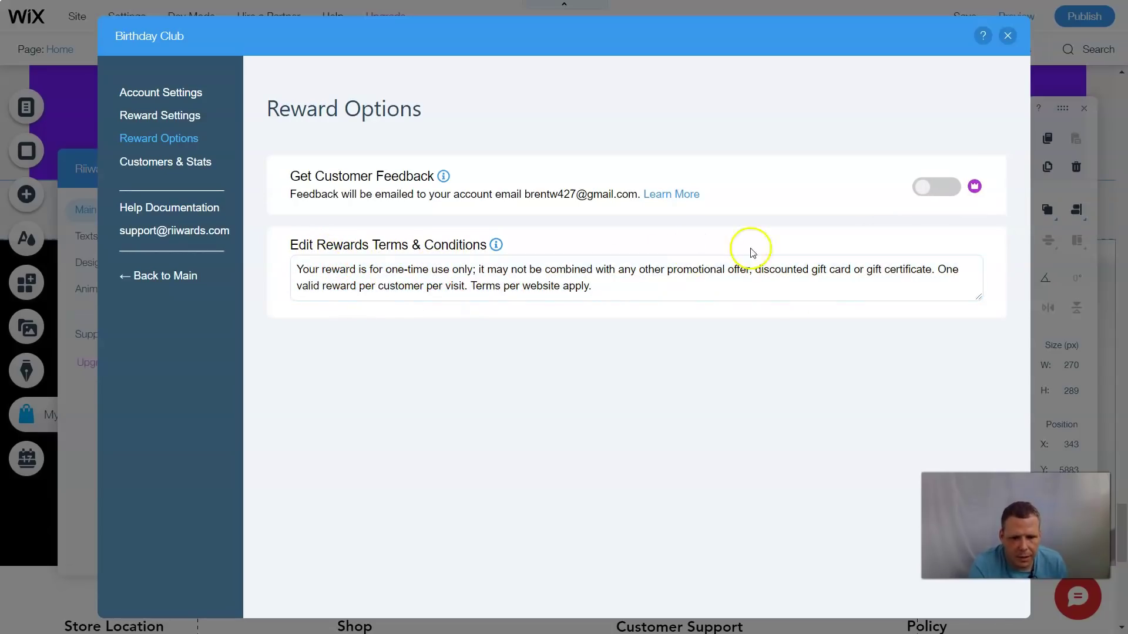
click(443, 281)
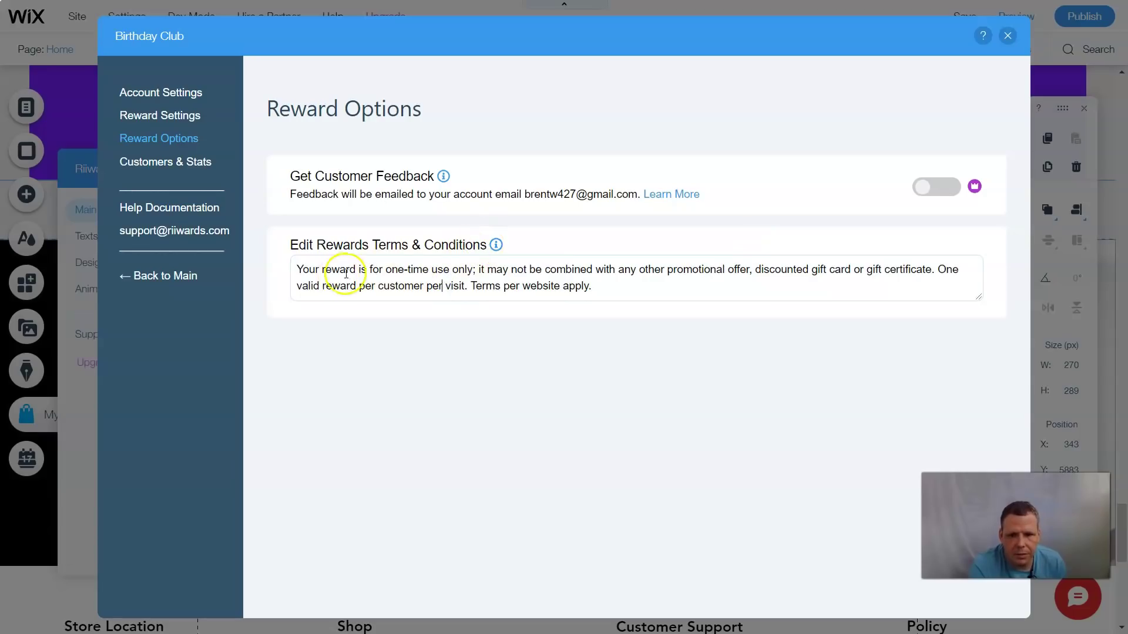
mouse_move(496, 245)
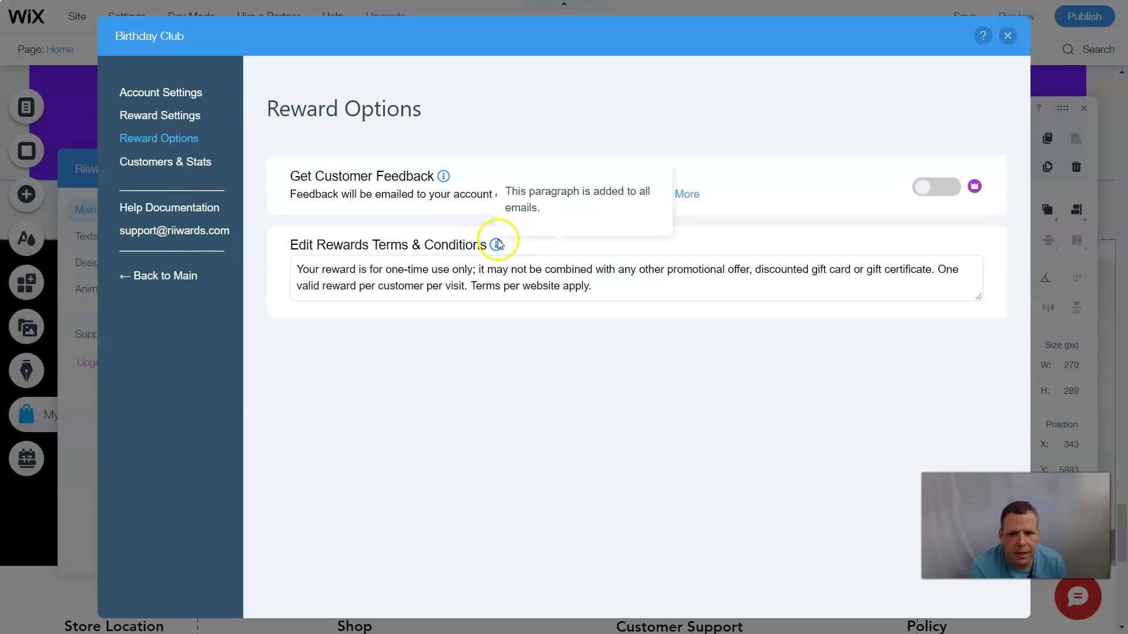
Examine the Birthday Club's customer list and activity statistics, and return to the widget's main settings.
click(185, 165)
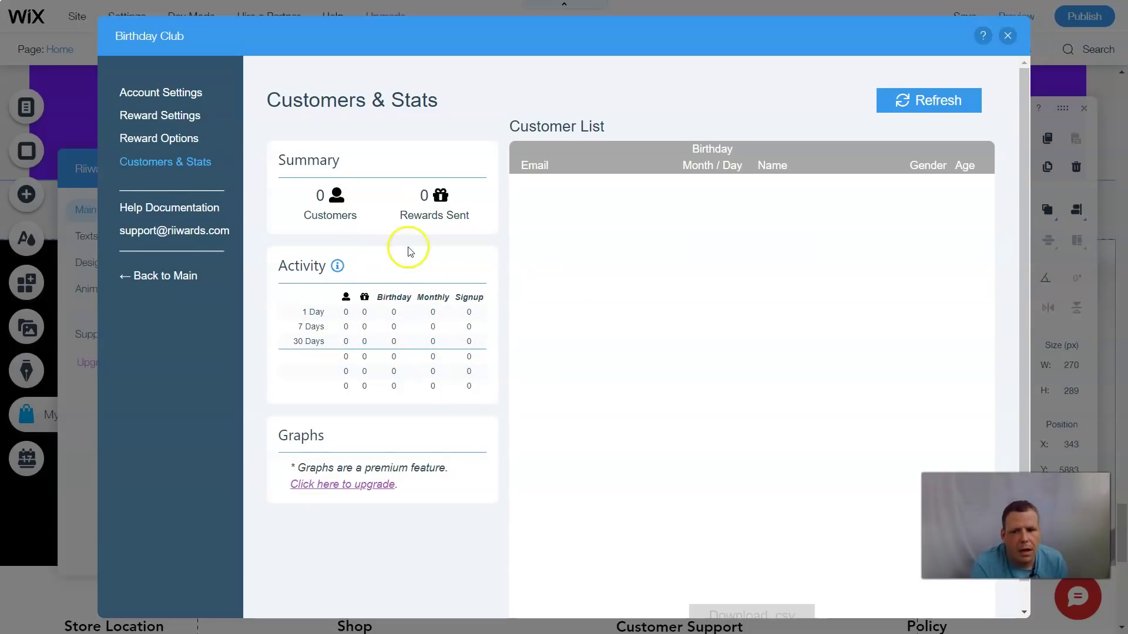
scroll(428, 282, down, 1)
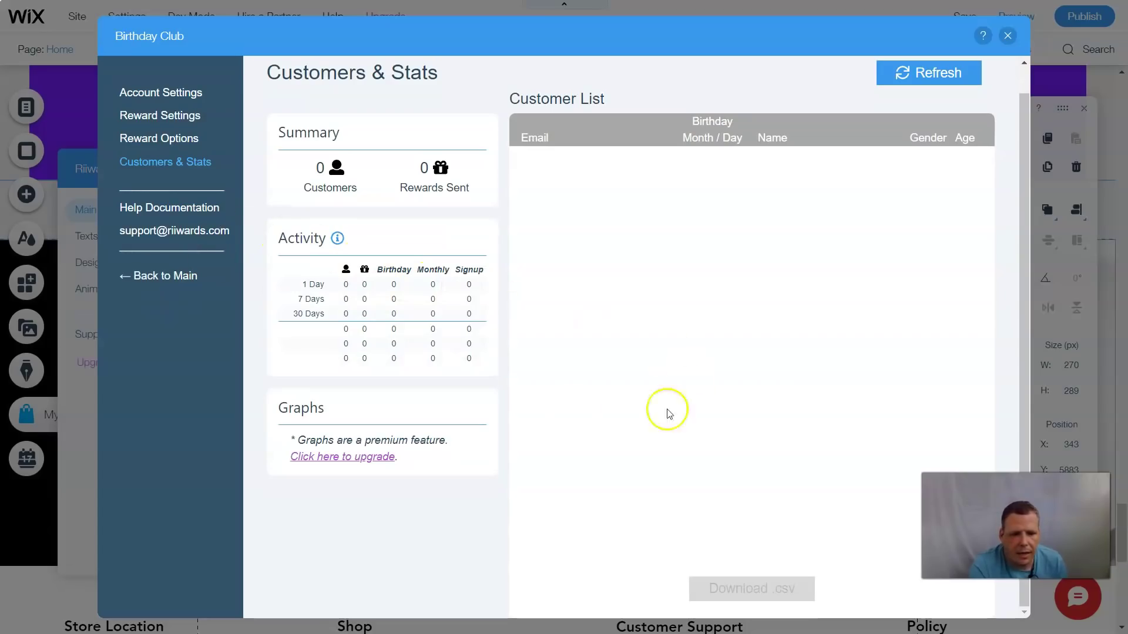
click(229, 282)
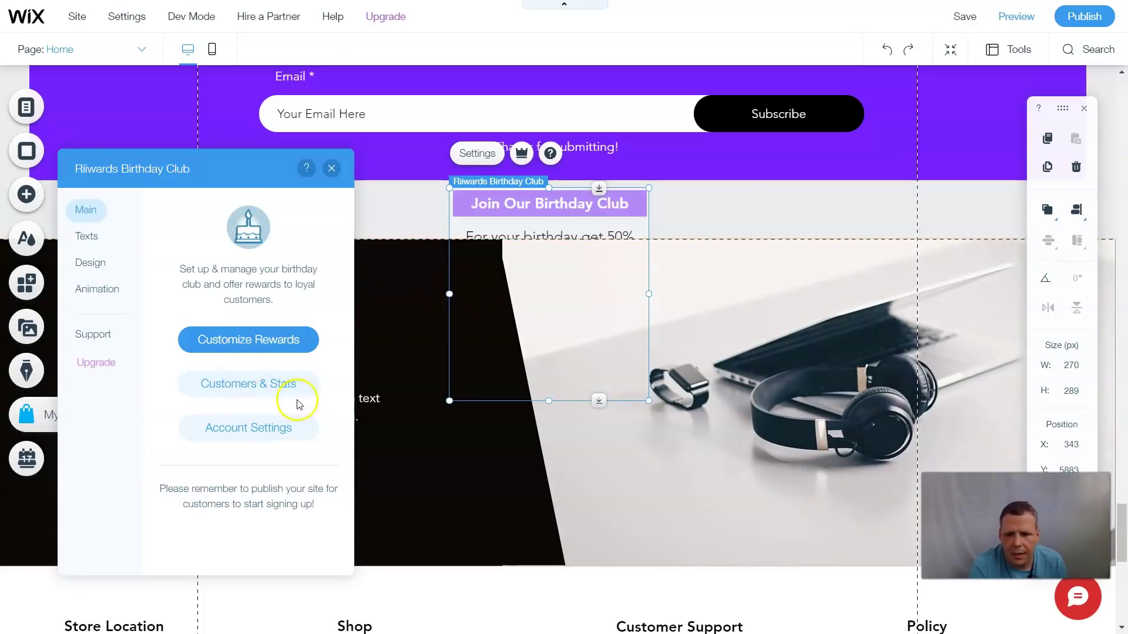
click(273, 391)
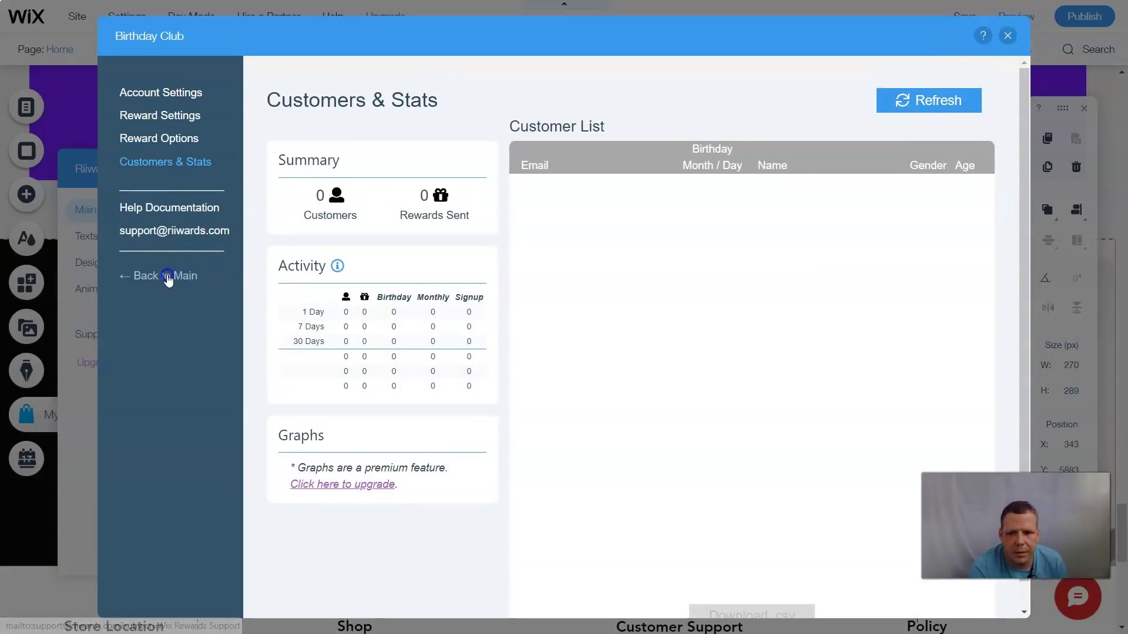
click(170, 276)
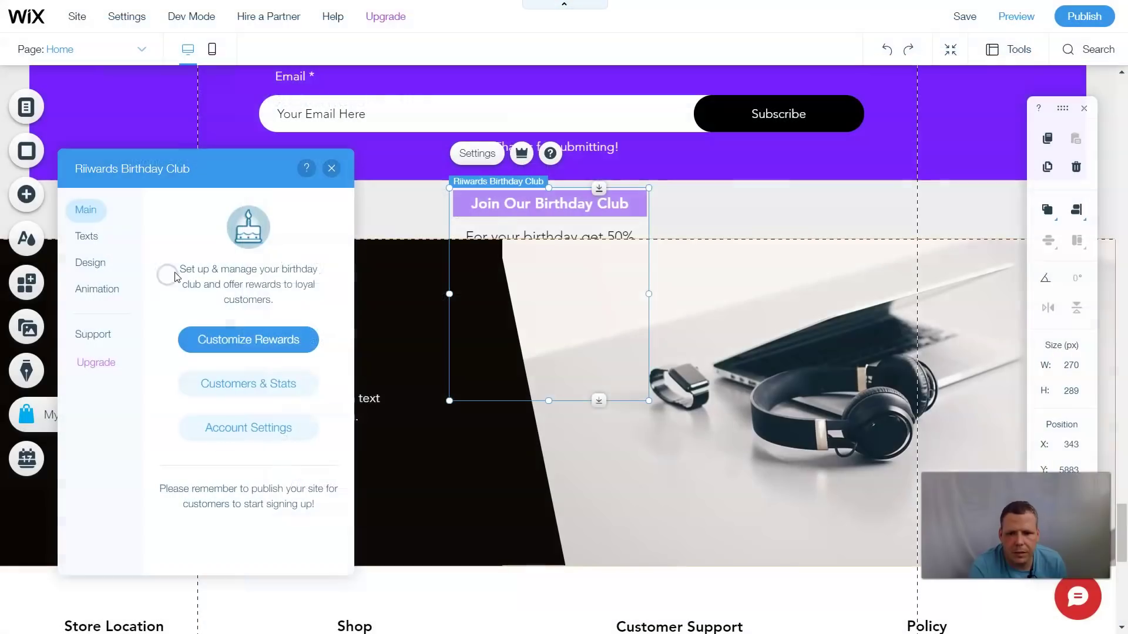
Set the Birthday Club form's animation type to Bounce In and its direction to From Right.
click(108, 300)
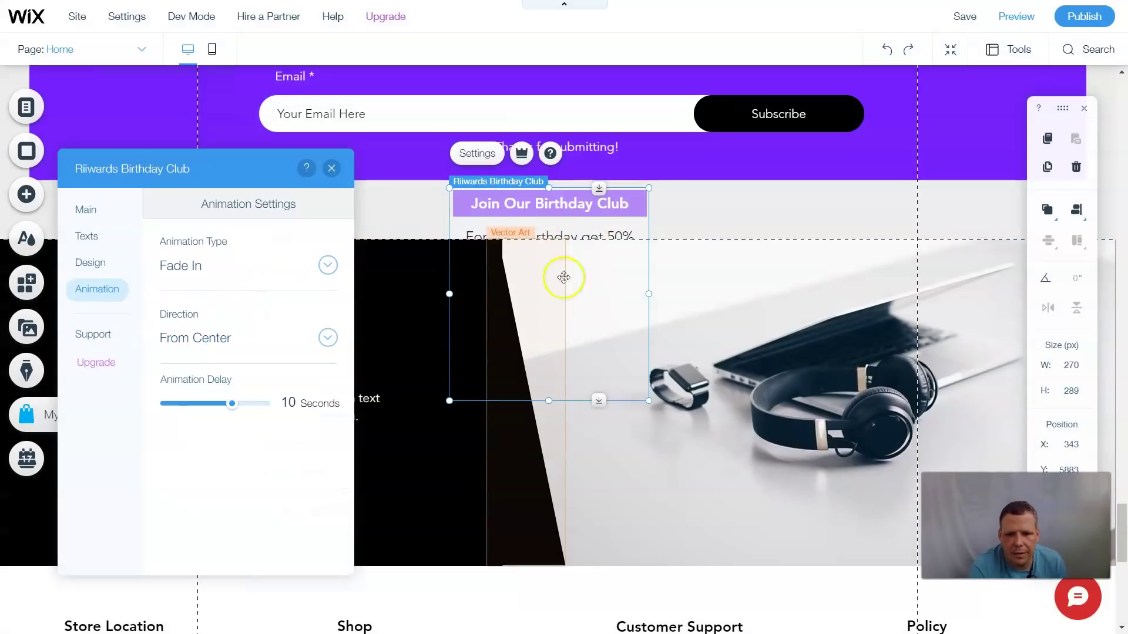
click(325, 265)
click(241, 293)
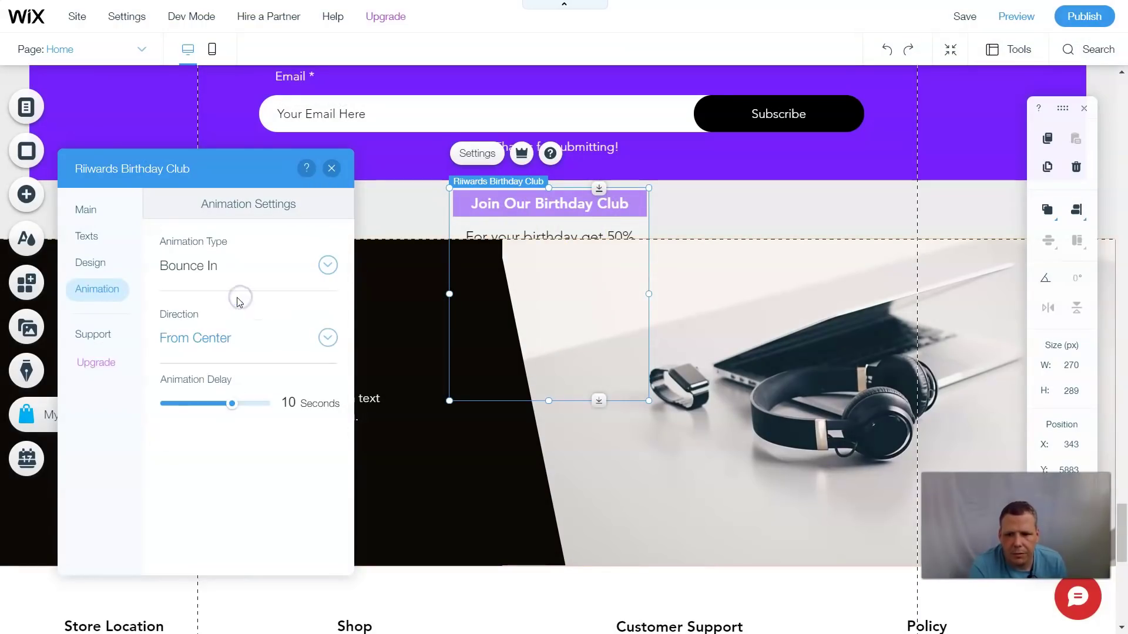
click(328, 339)
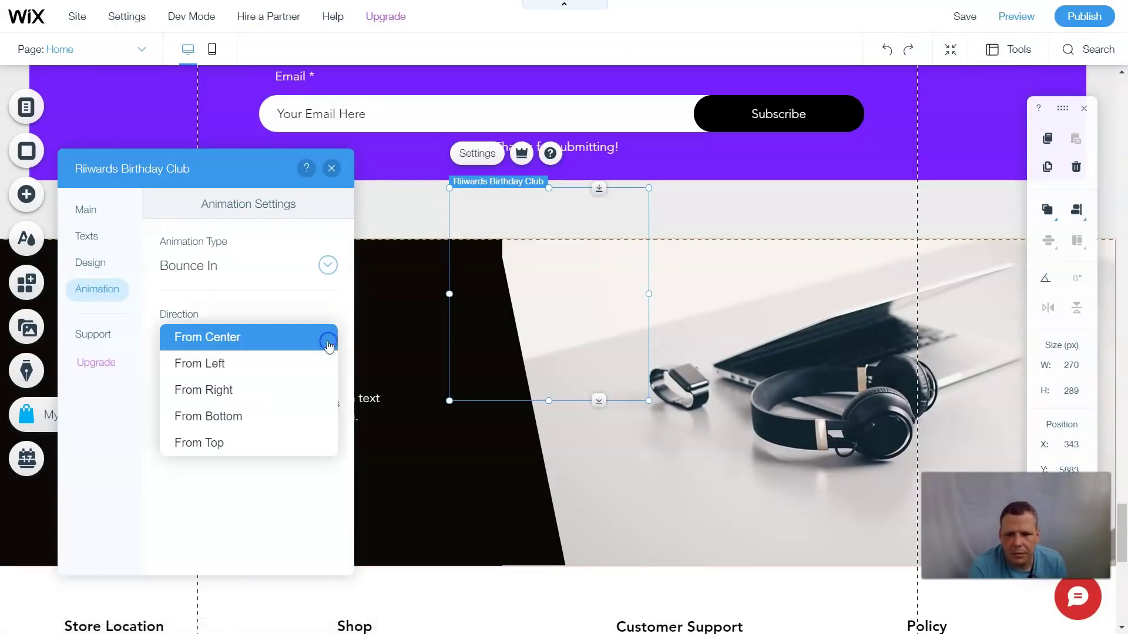
click(231, 389)
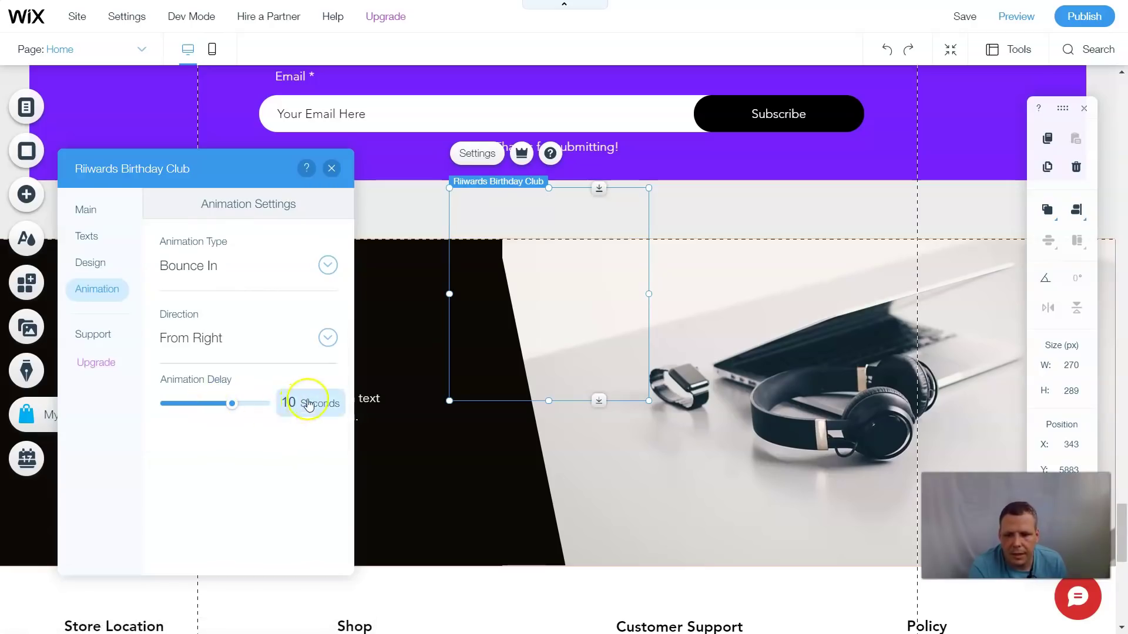
Change the Birthday Club form's header background color to the darker theme purple #621AD6.
click(99, 264)
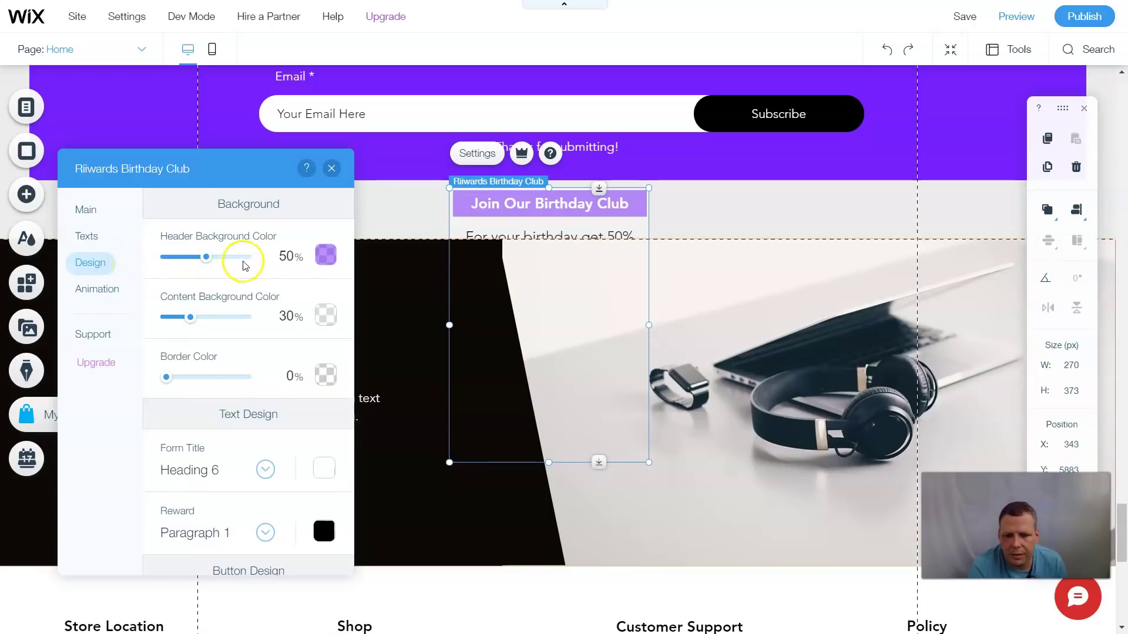
click(326, 257)
click(458, 327)
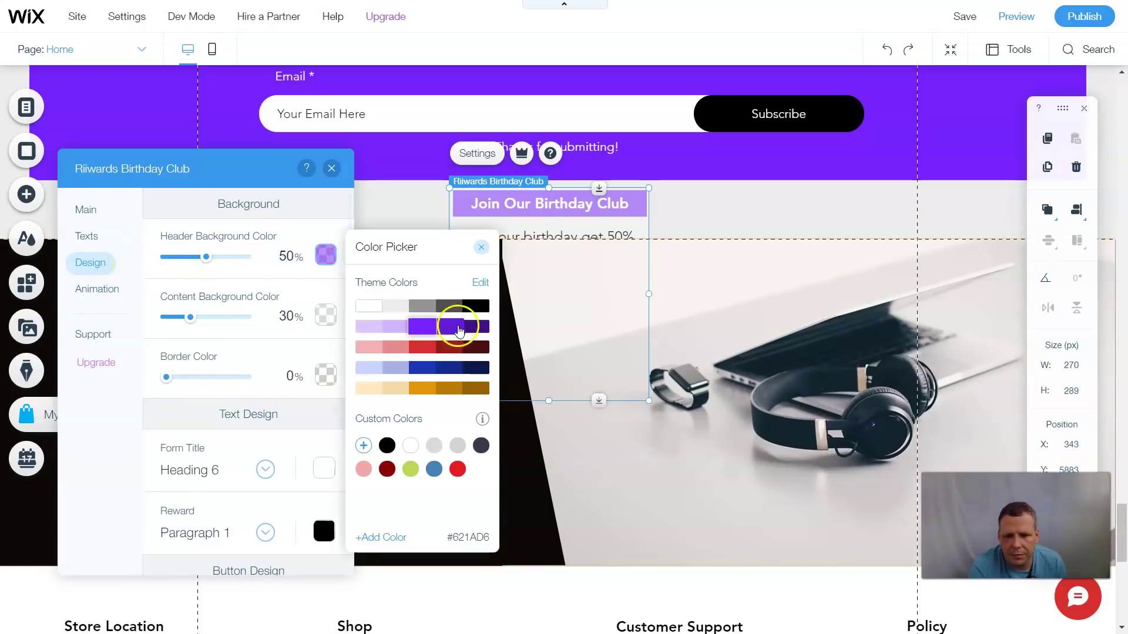
click(458, 328)
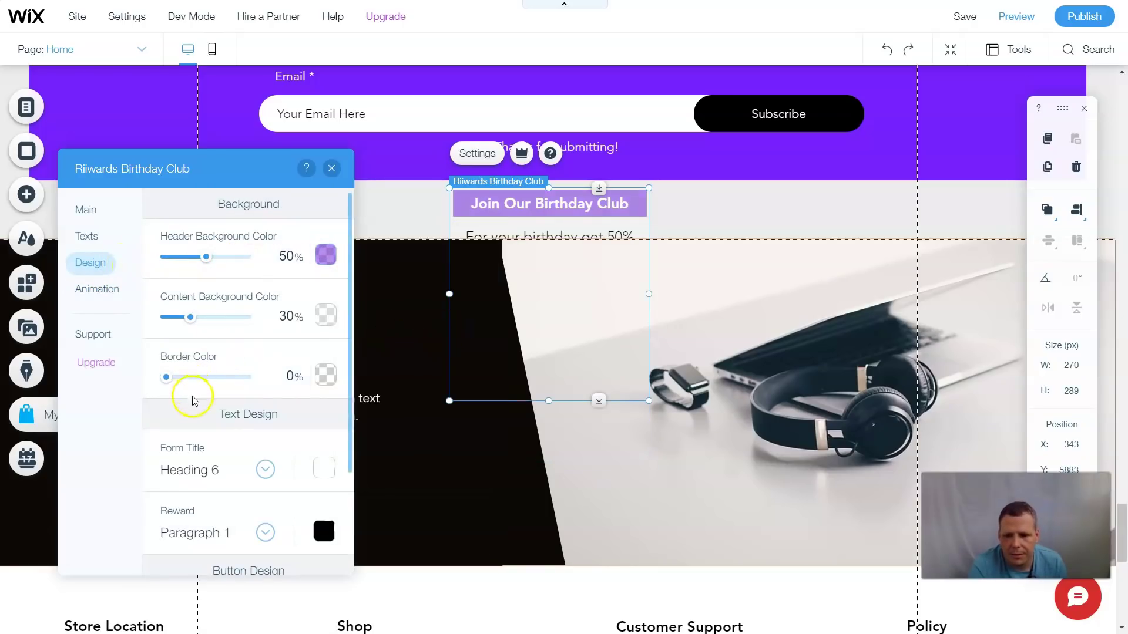
Set the Birthday Club form's border color to the dark gray theme color #524E4E.
click(325, 375)
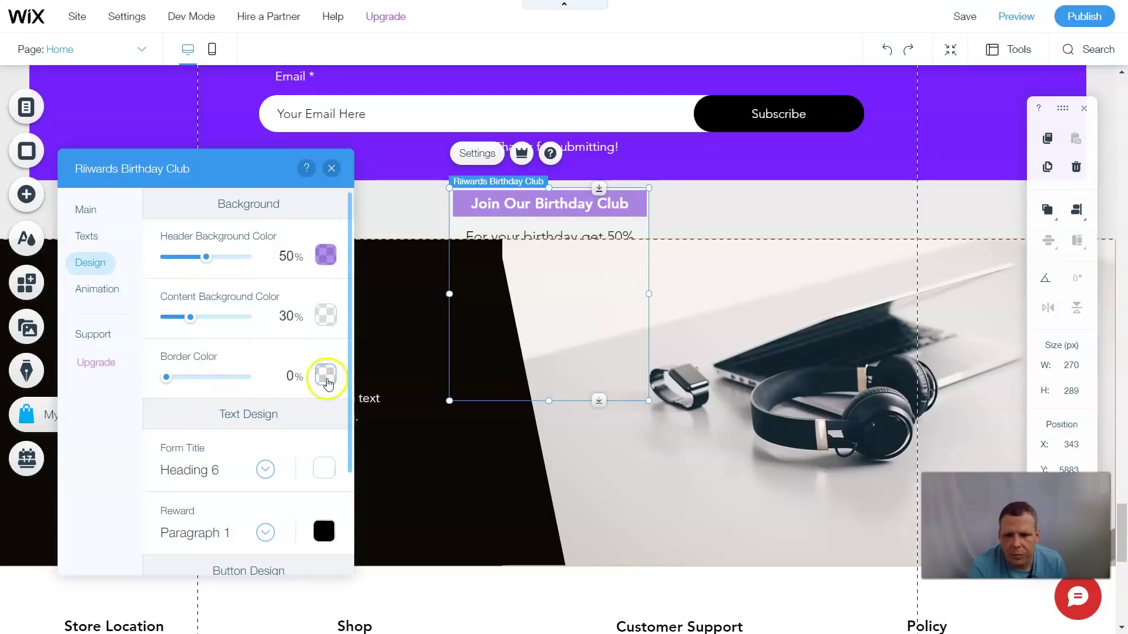
click(447, 389)
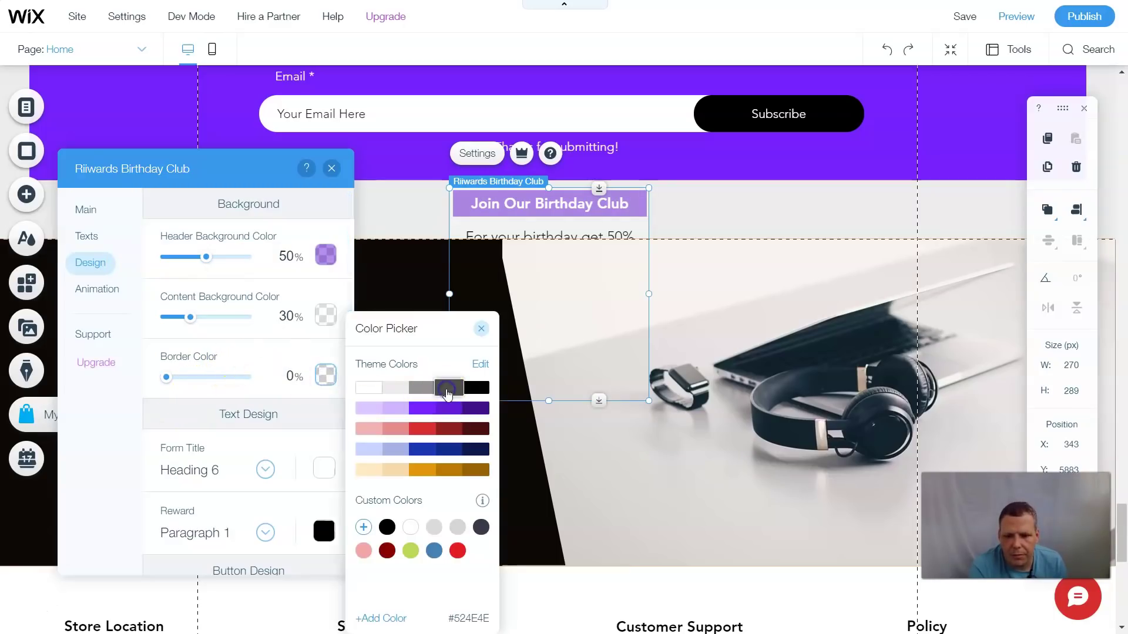
click(256, 423)
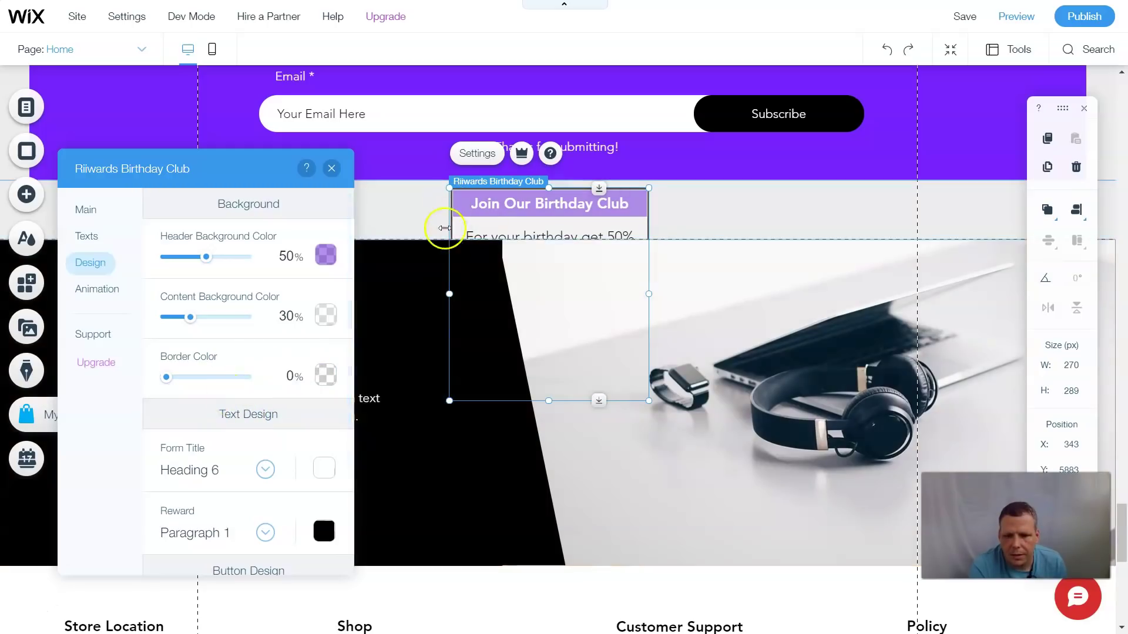
Move the empty strip behind the Birthday Club form down to Y 5978 and stretch its height to about 307 px.
click(625, 183)
click(557, 204)
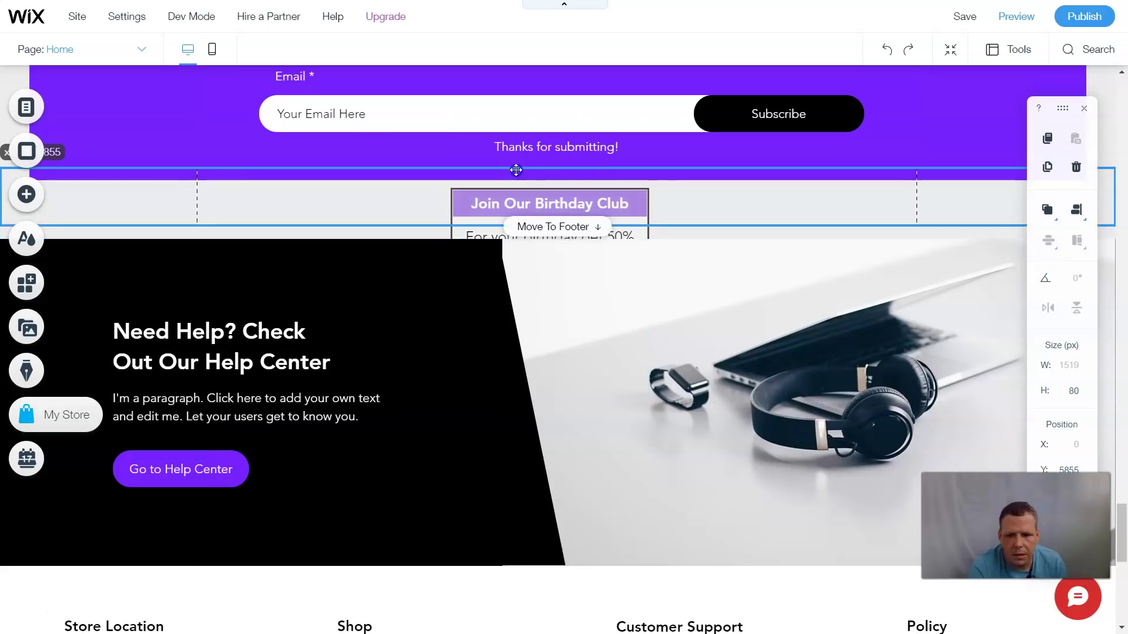
drag(551, 244, 551, 279)
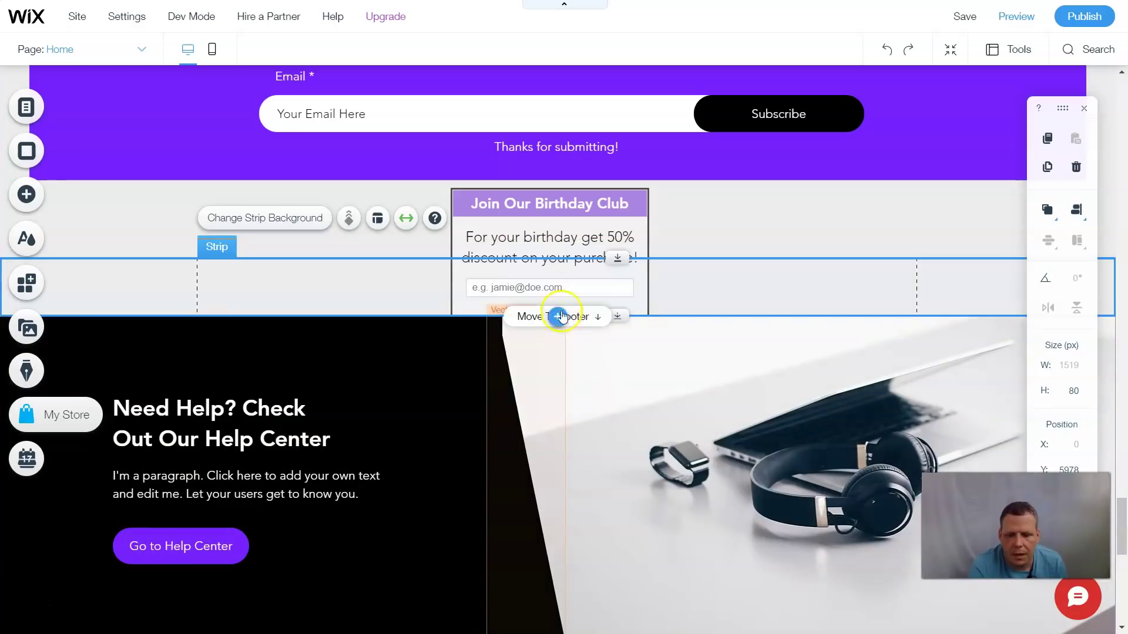
drag(674, 344, 661, 482)
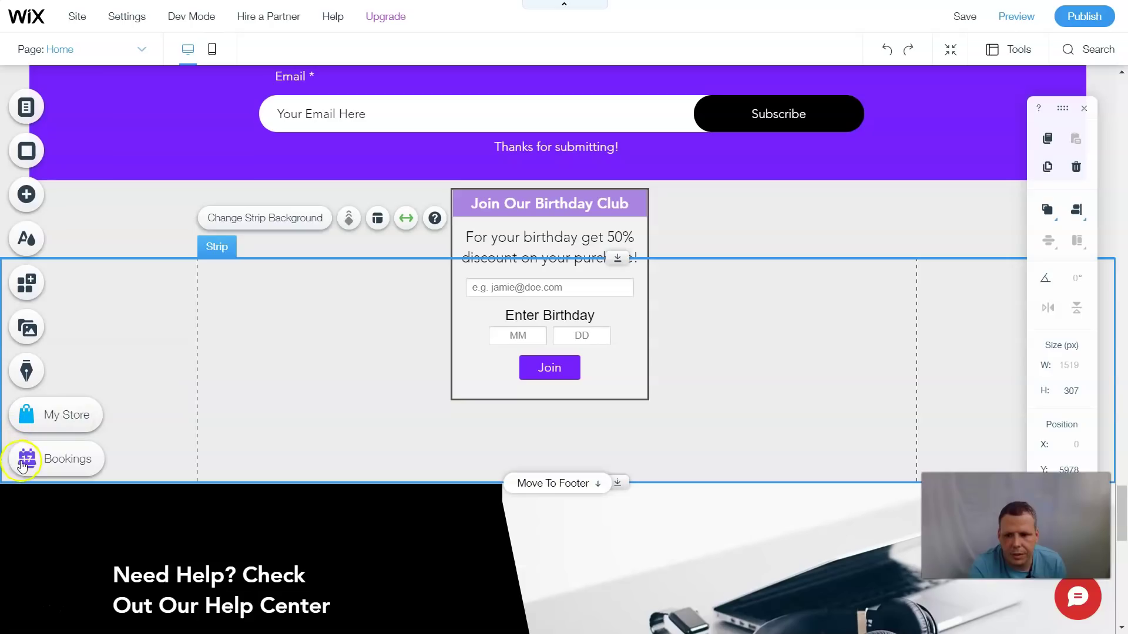
Reopen the Birthday Club form's settings and review its background, border, text and button design options.
click(582, 204)
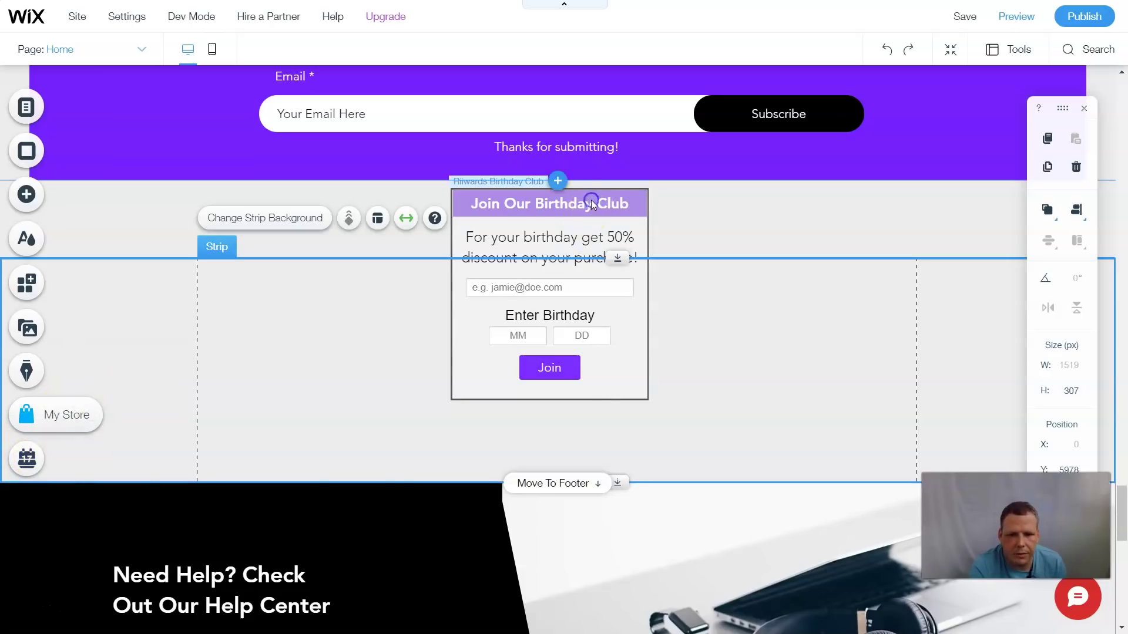
click(477, 154)
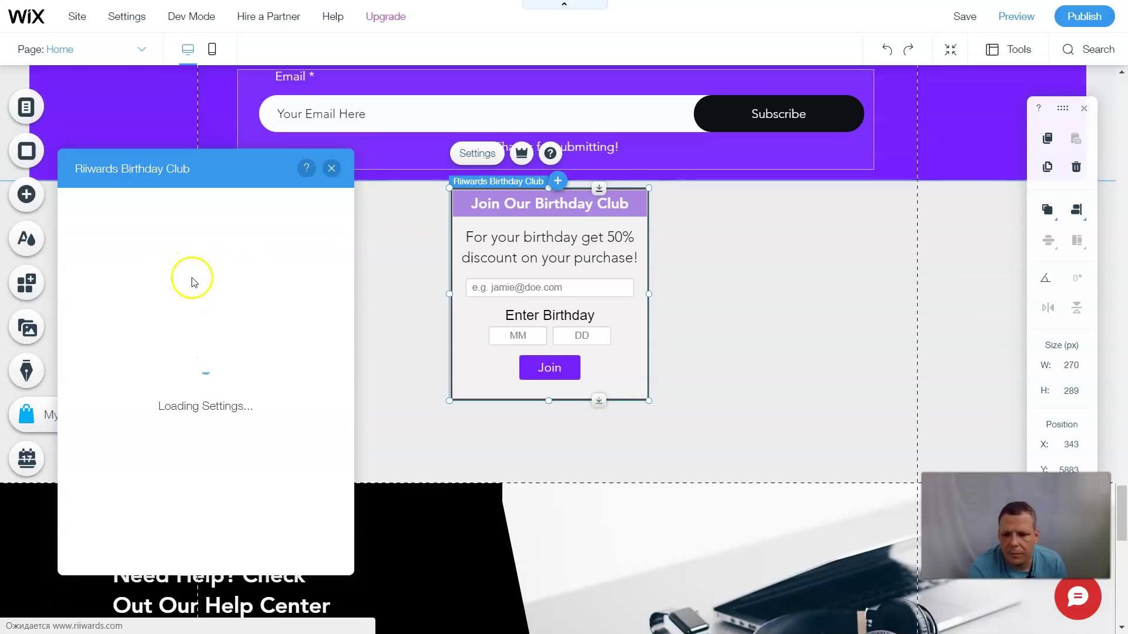
click(97, 267)
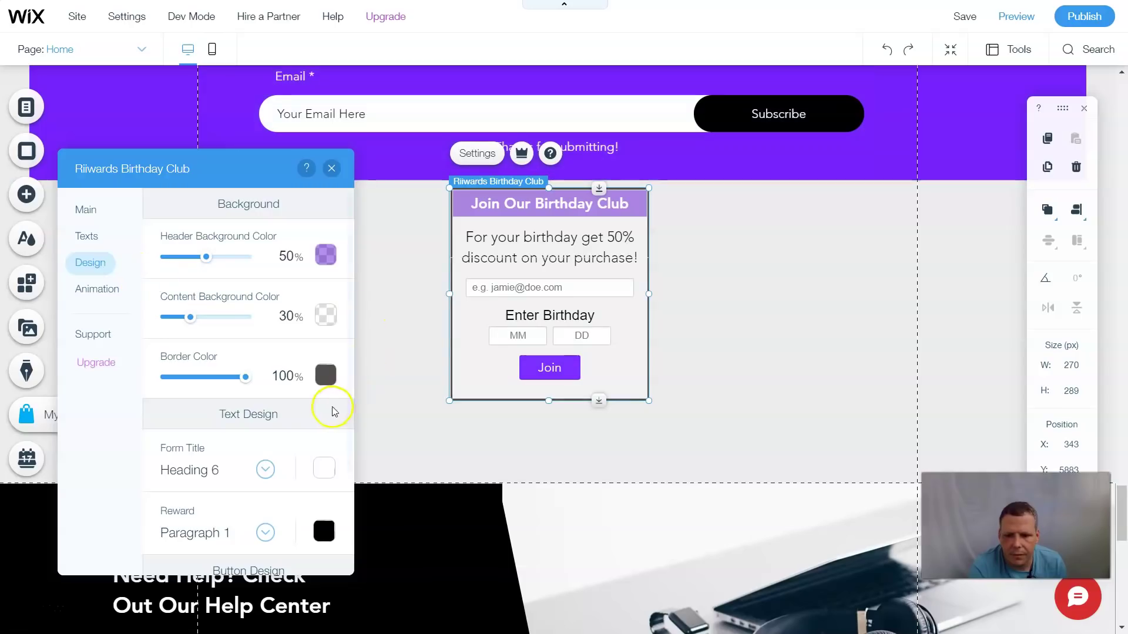
scroll(318, 408, down, 1)
scroll(317, 448, down, 1)
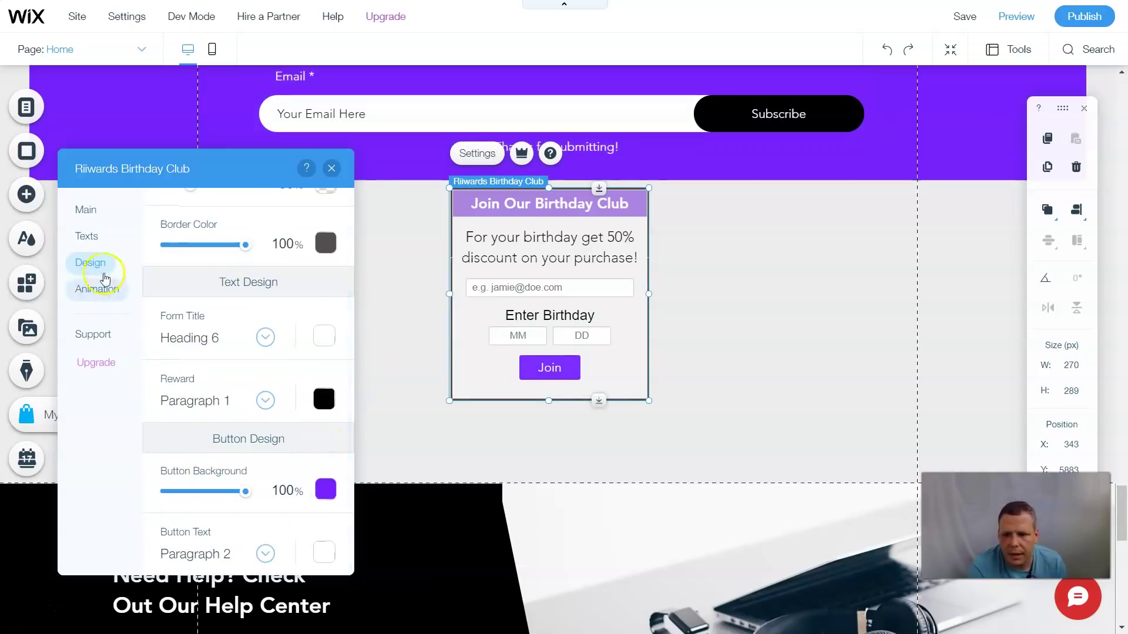
Try the DD MM birthday input format, restore MM DD, and check the join button's label.
click(98, 240)
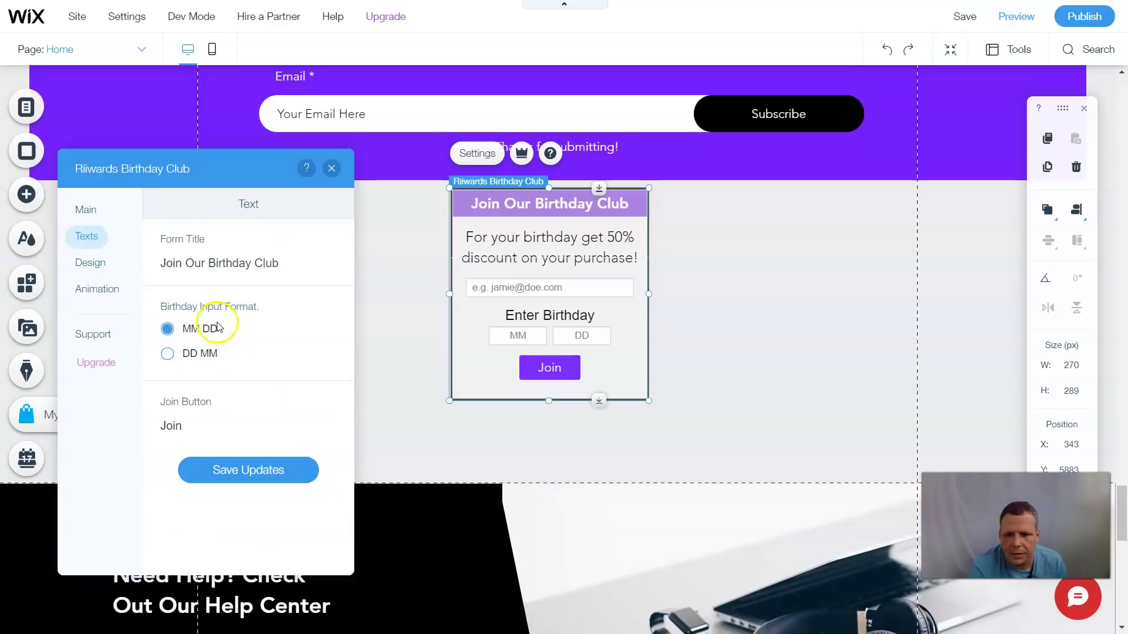
click(166, 354)
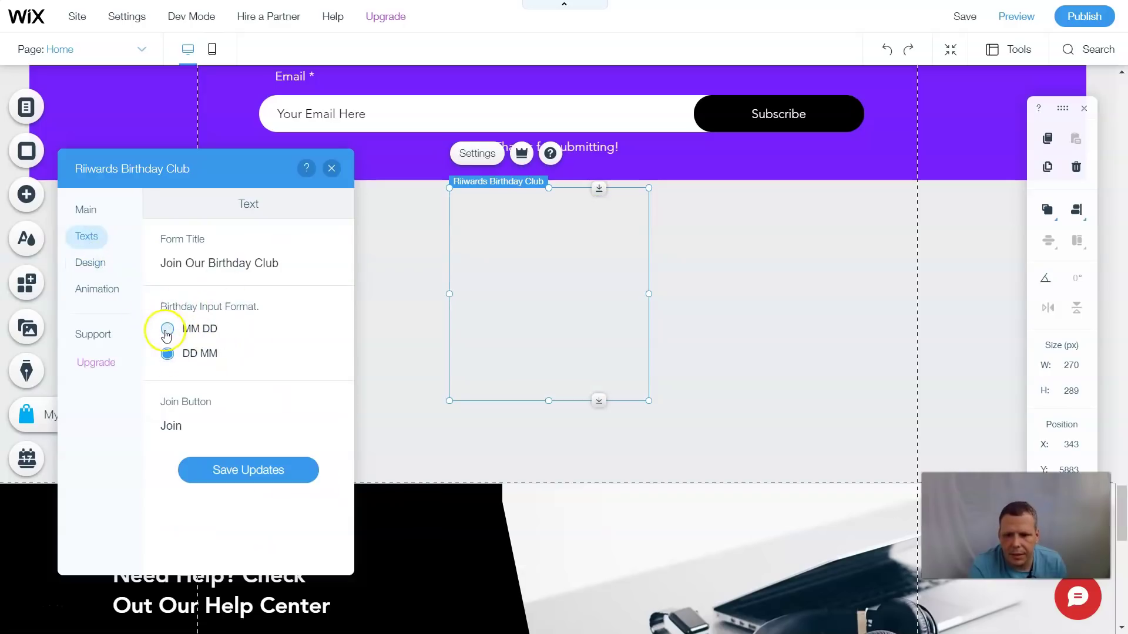
click(166, 330)
click(189, 432)
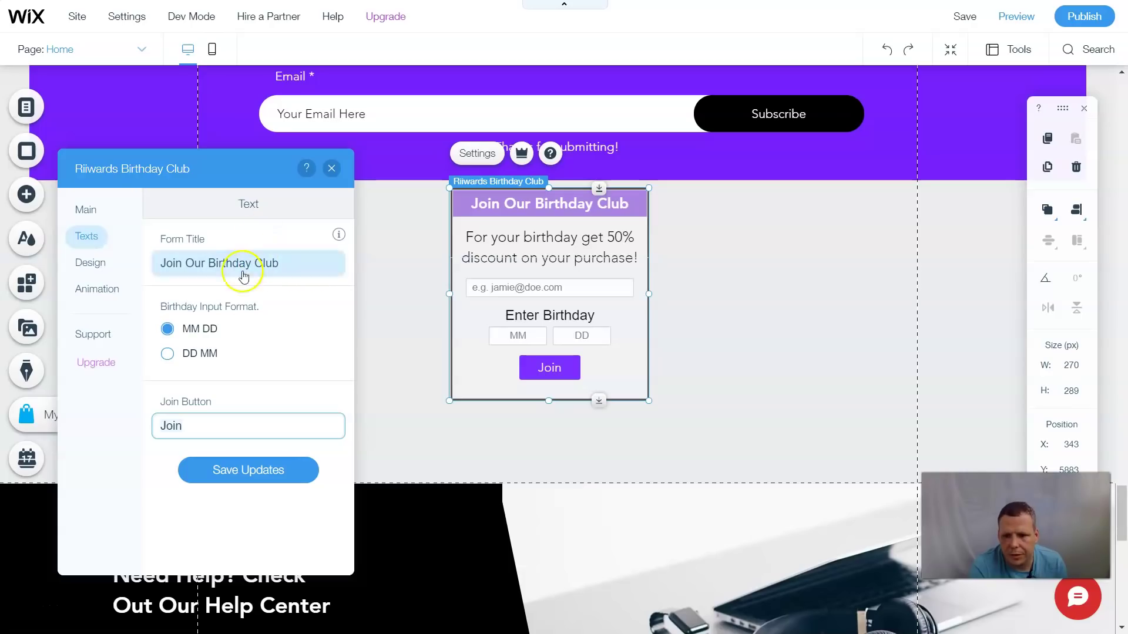
click(95, 221)
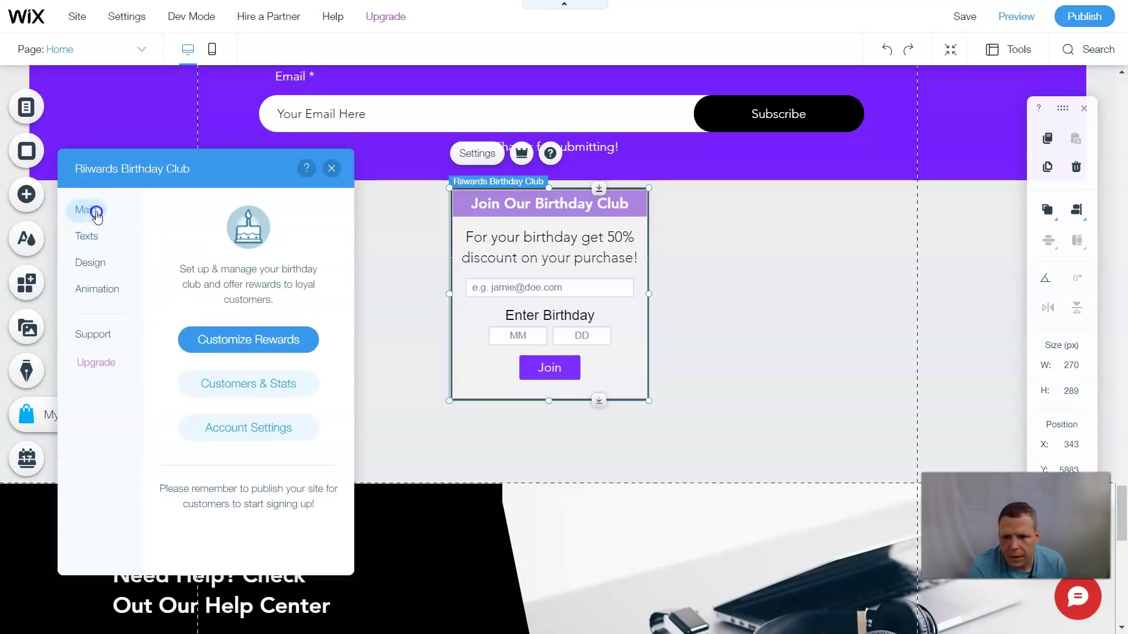
click(254, 433)
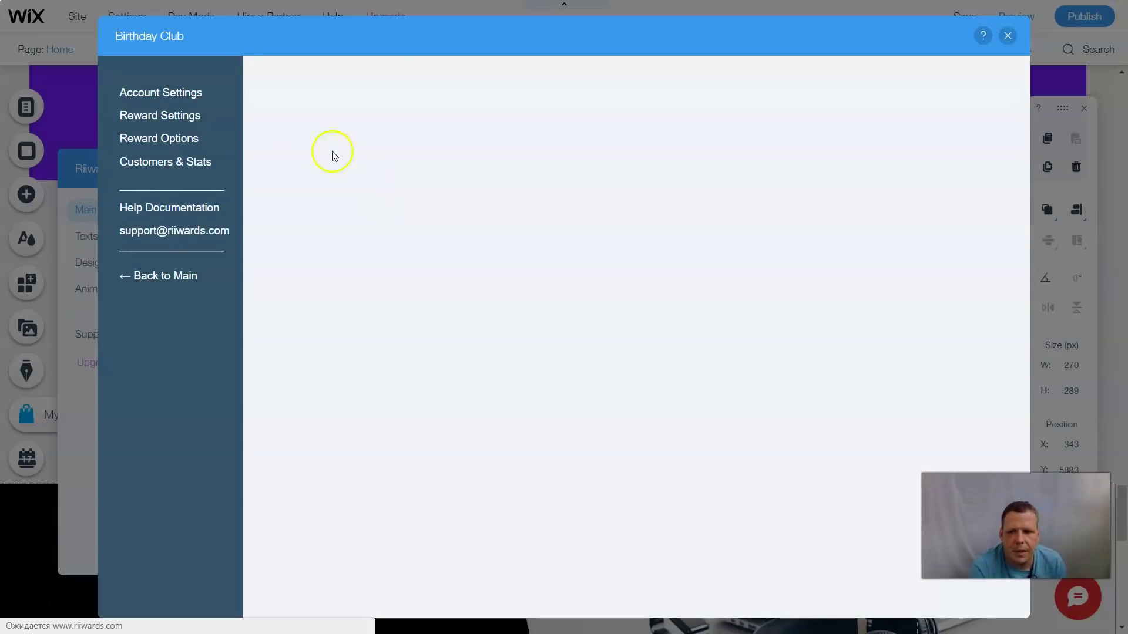
click(157, 93)
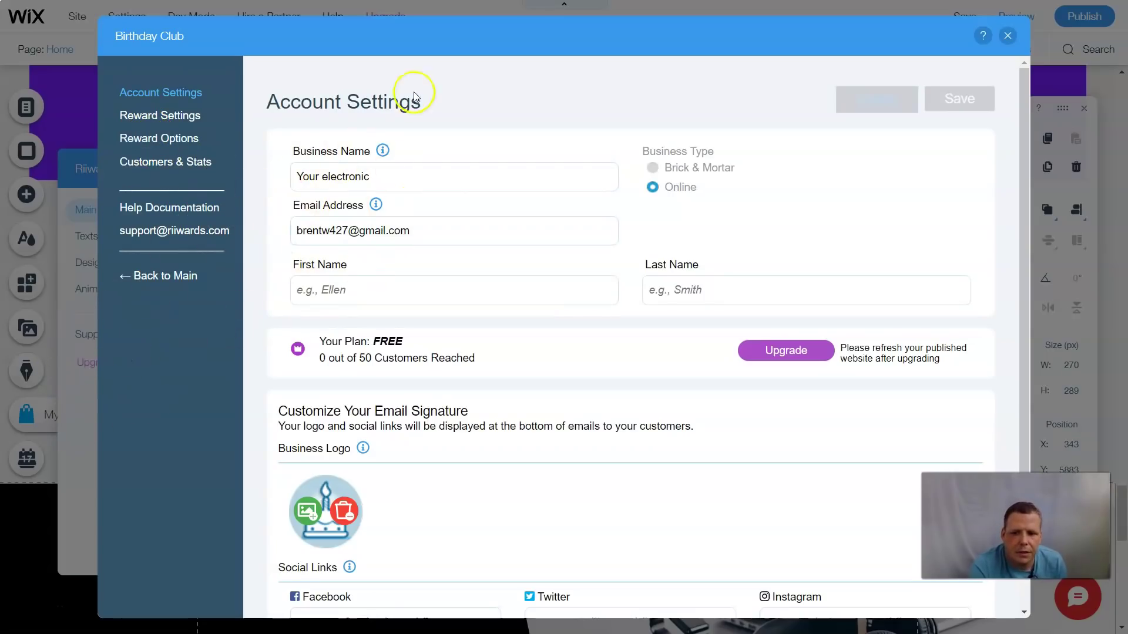
scroll(637, 213, down, 2)
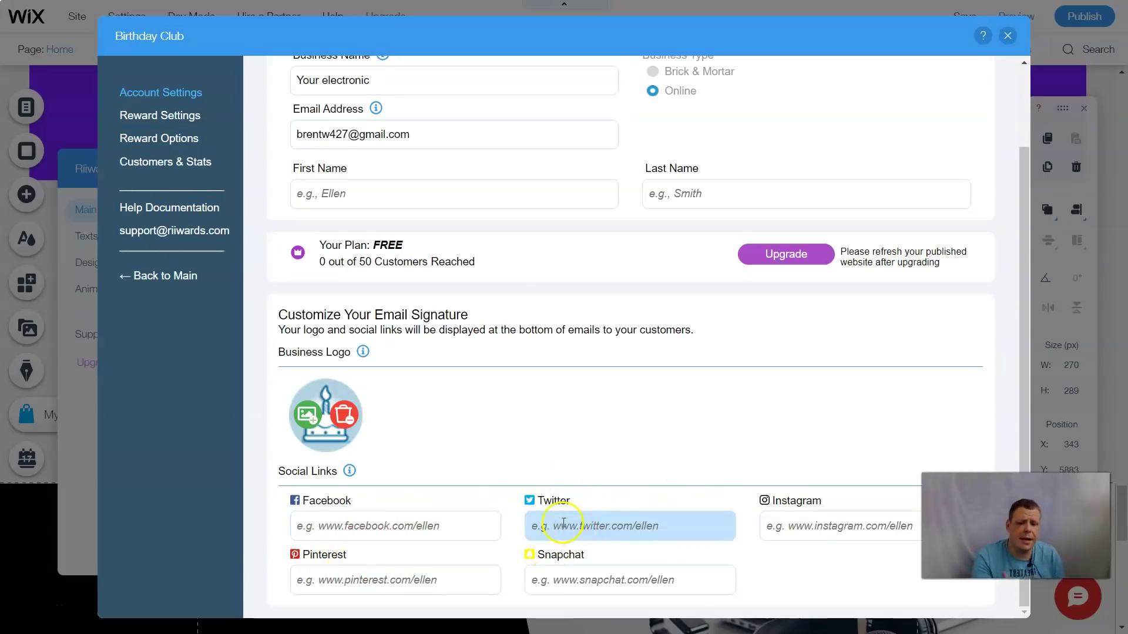
scroll(685, 259, up, 2)
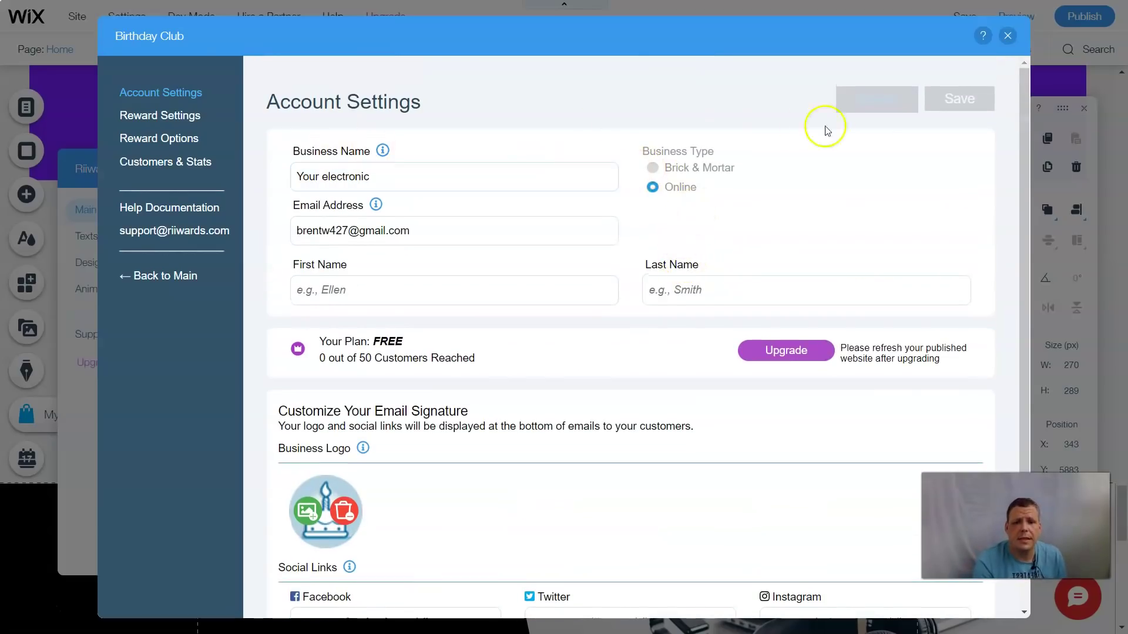
click(159, 115)
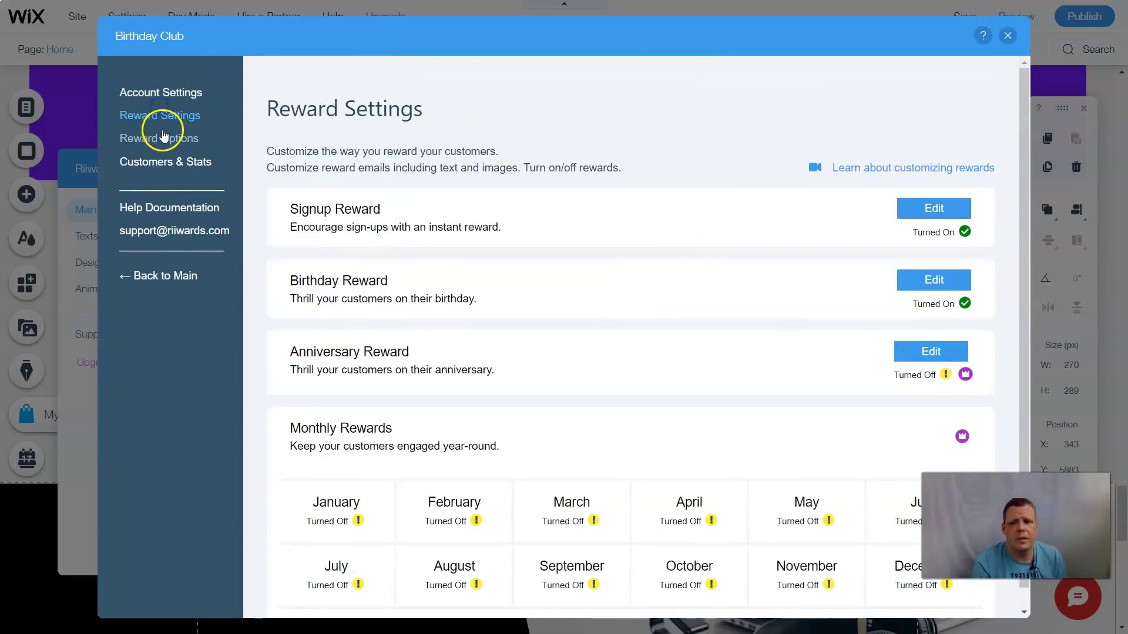
click(162, 134)
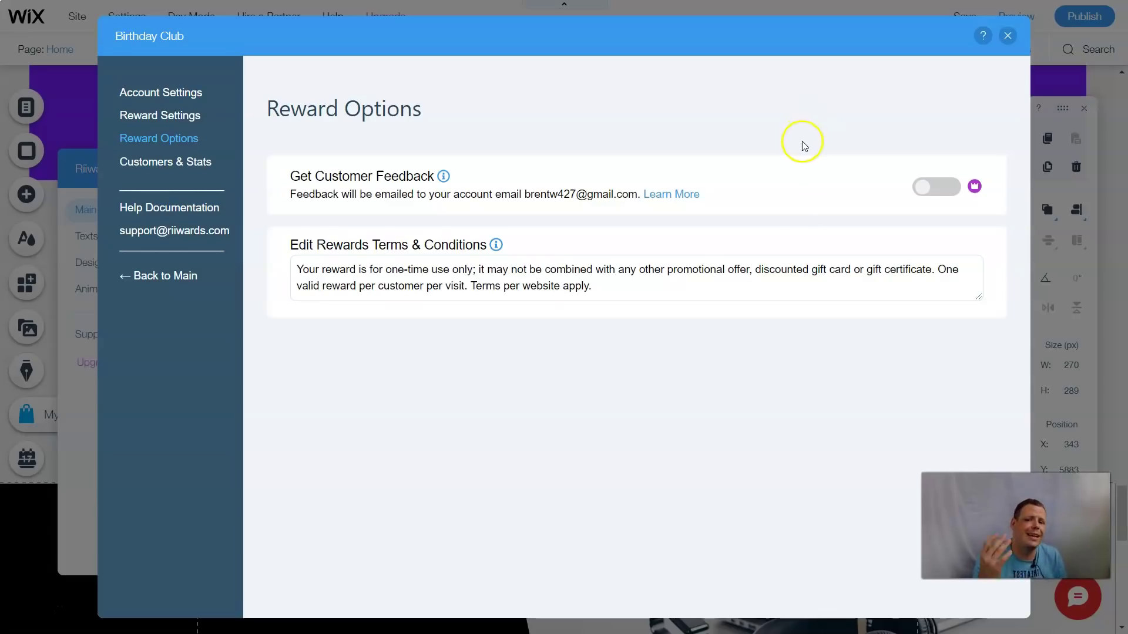
click(1009, 37)
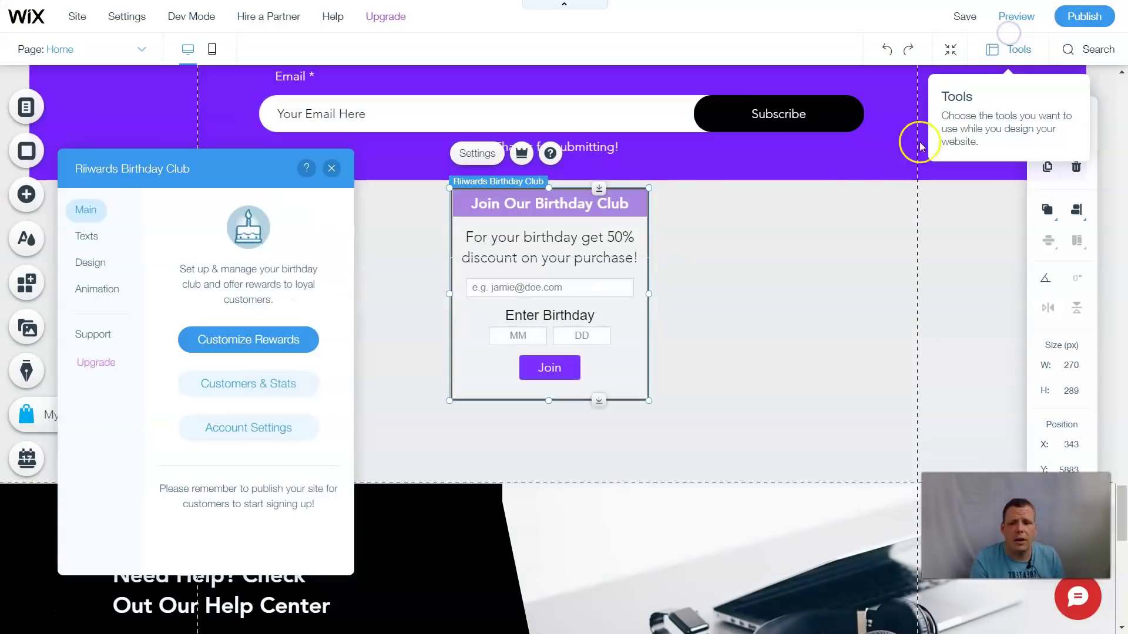
click(337, 172)
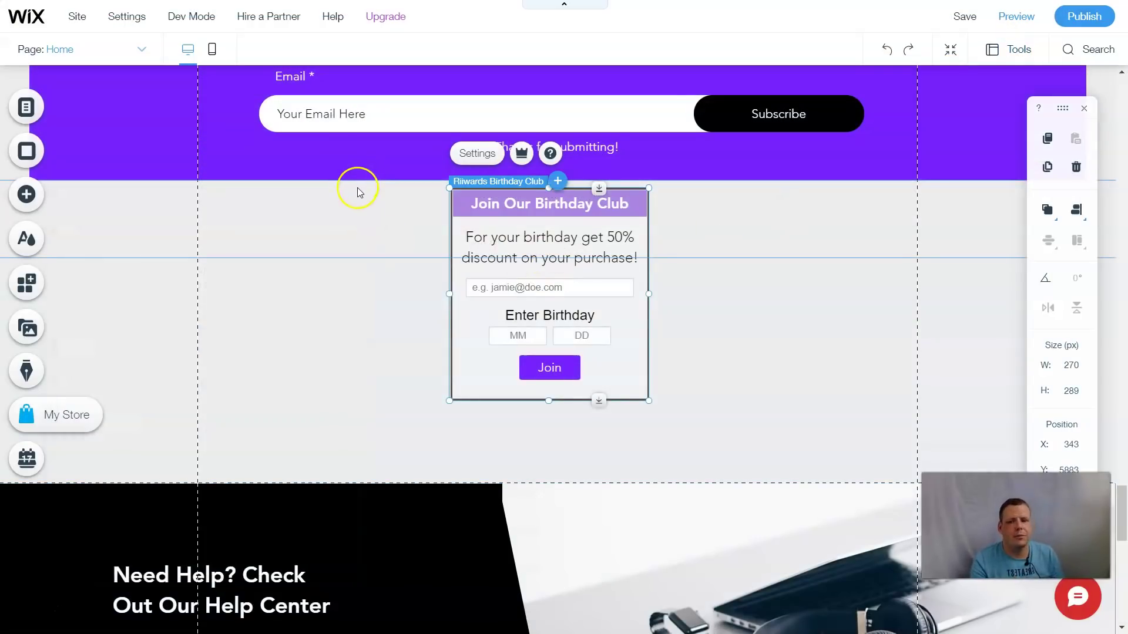